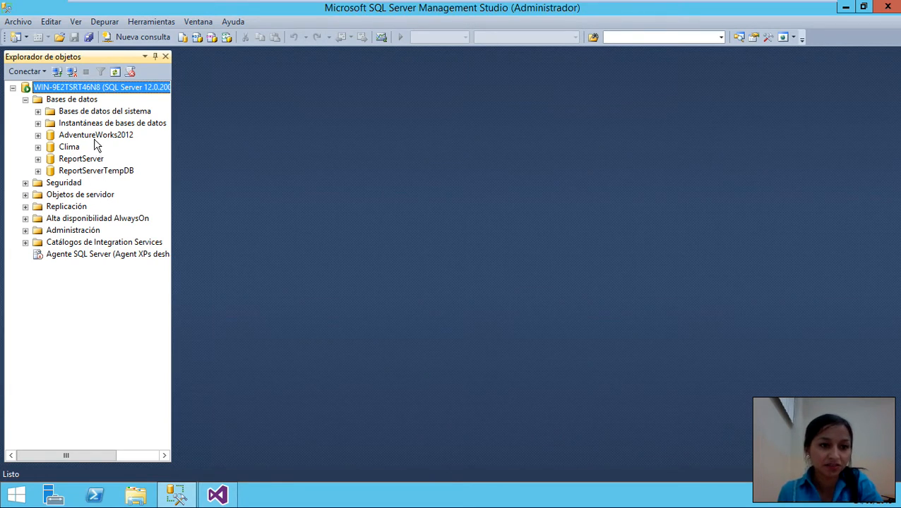
- Bring the Visual Studio Página principal window forward from the taskbar
{"action": "mouse_move", "coordinate": [222, 500]}
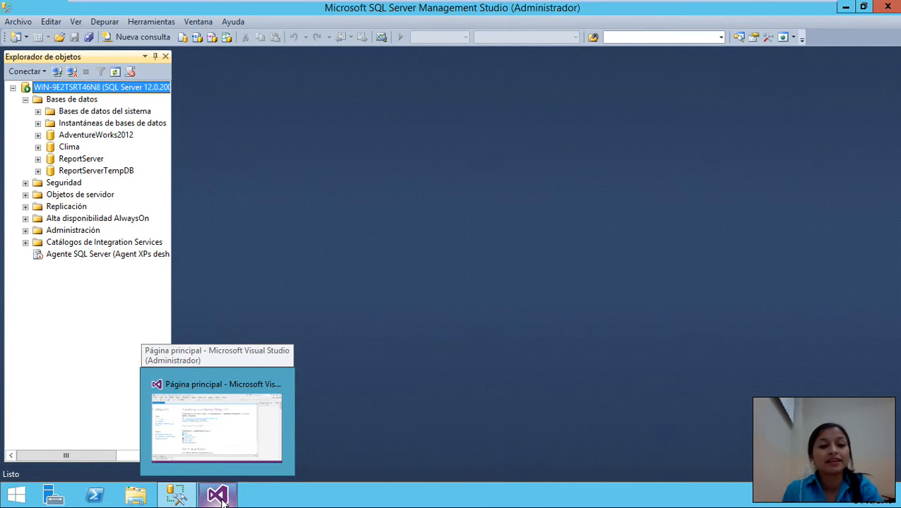
{"action": "left_click", "coordinate": [222, 500]}
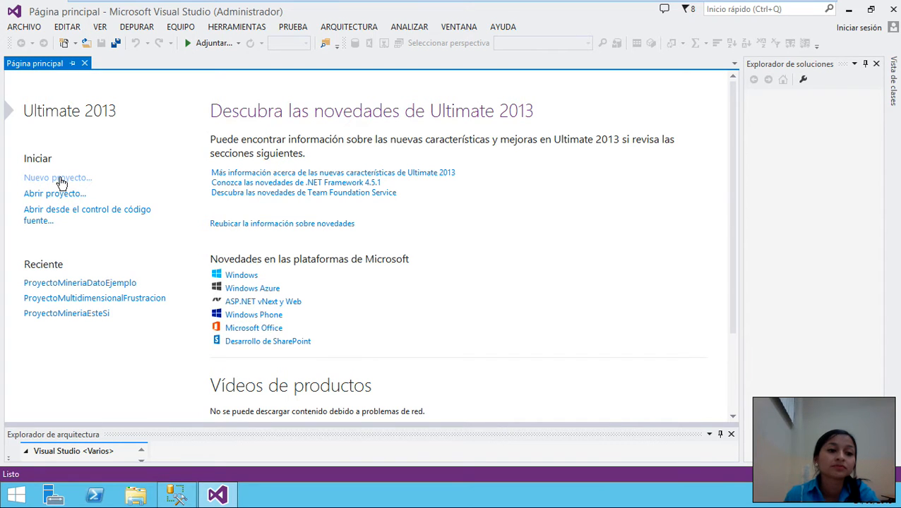
- Create a new Proyecto multidimensional y de minería de datos named ProyectoMineriaDatoEjercicio
{"action": "left_click", "coordinate": [59, 179]}
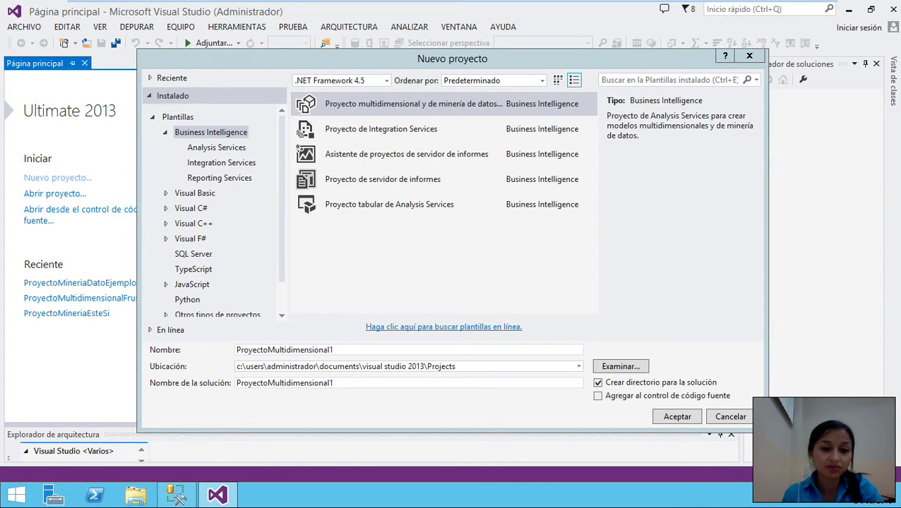
{"action": "left_click_drag", "start_coordinate": [338, 350], "coordinate": [201, 355]}
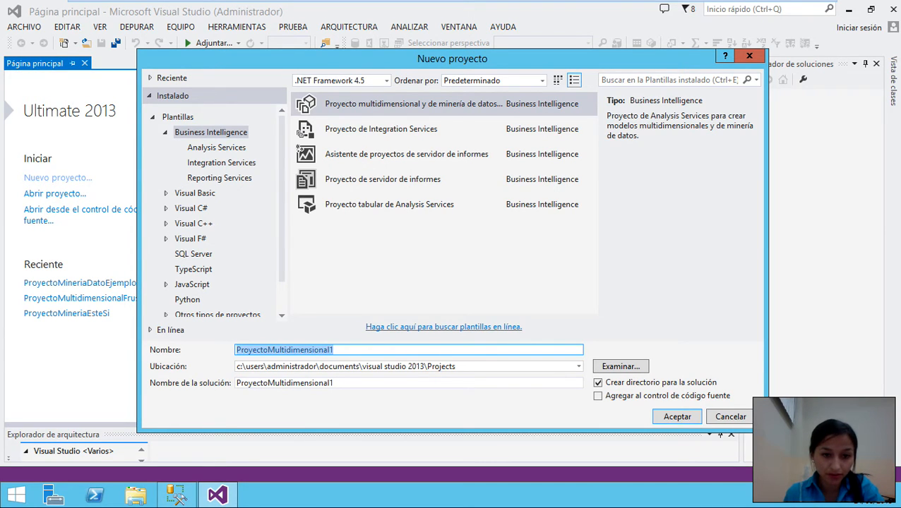
{"action": "left_click", "coordinate": [337, 350]}
{"action": "key", "text": "BackSpace"}
{"action": "key", "text": "BackSpace"}
{"action": "key", "text": "BackSpace"}
{"action": "key", "text": "BackSpace"}
{"action": "key", "text": "BackSpace"}
{"action": "key", "text": "BackSpace"}
{"action": "key", "text": "BackSpace"}
{"action": "key", "text": "BackSpace"}
{"action": "key", "text": "BackSpace"}
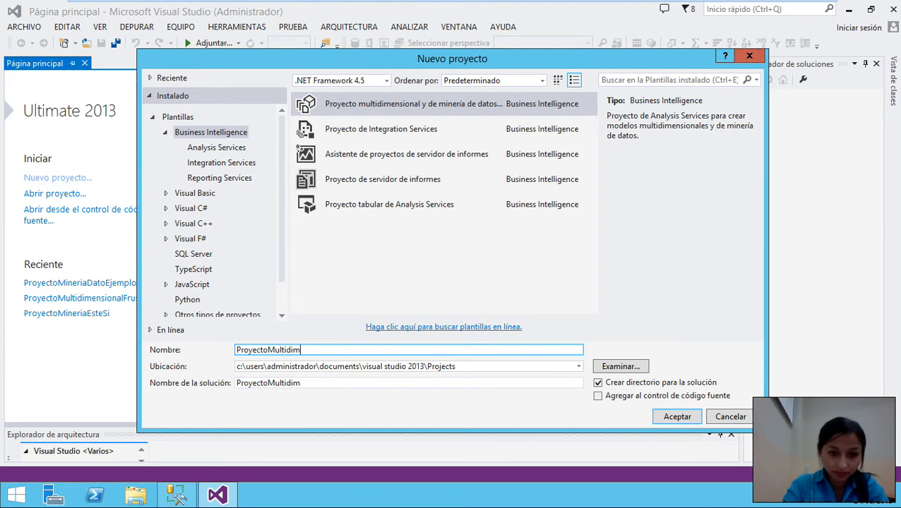
{"action": "key", "text": "BackSpace"}
{"action": "key", "text": "BackSpace"}
{"action": "key", "text": "BackSpace"}
{"action": "key", "text": "BackSpace"}
{"action": "key", "text": "BackSpace"}
{"action": "key", "text": "BackSpace"}
{"action": "key", "text": "BackSpace"}
{"action": "key", "text": "BackSpace"}
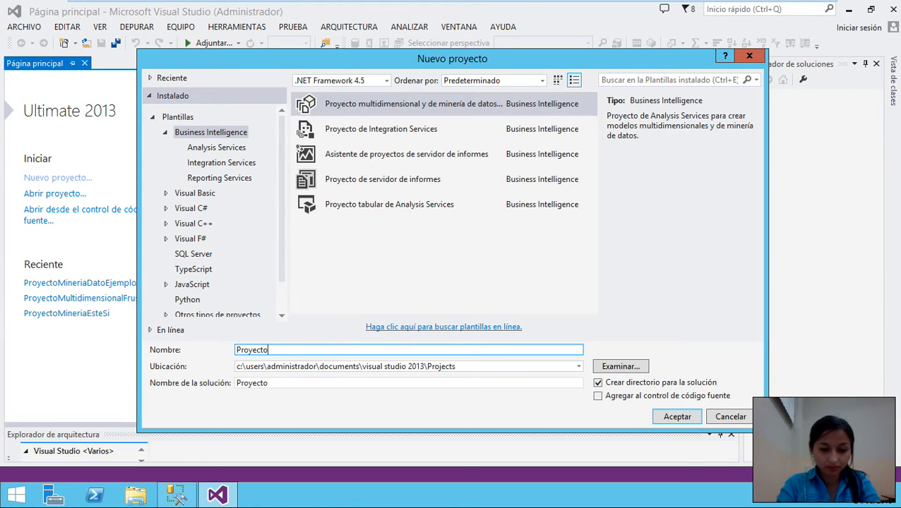
{"action": "type", "text": "Mineria"}
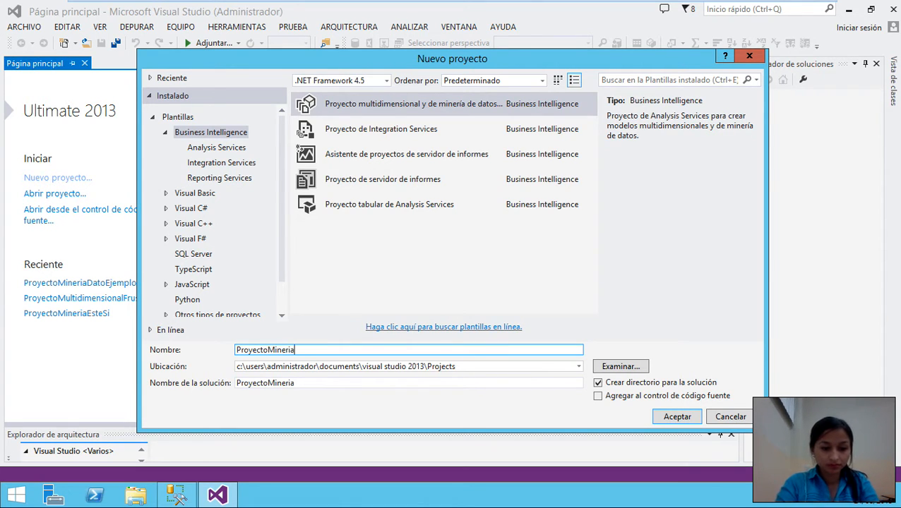
{"action": "type", "text": "Dato"}
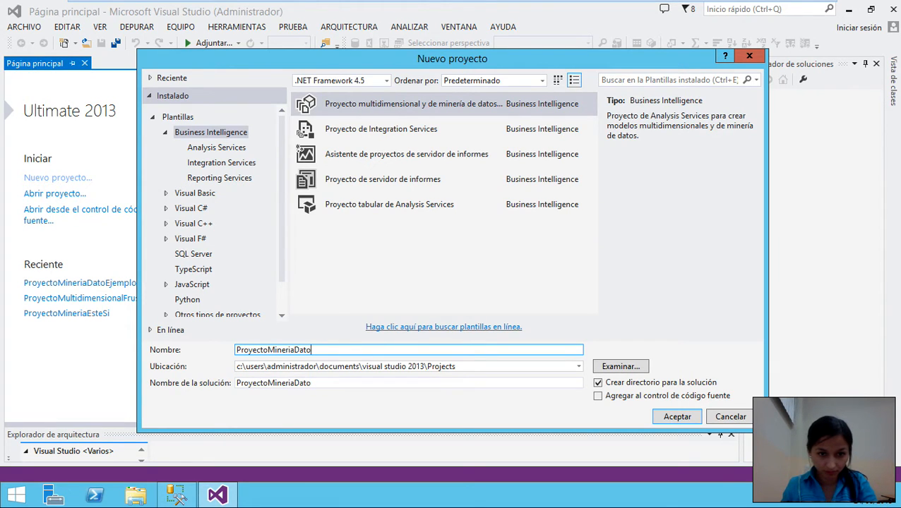
{"action": "type", "text": "Ejerci"}
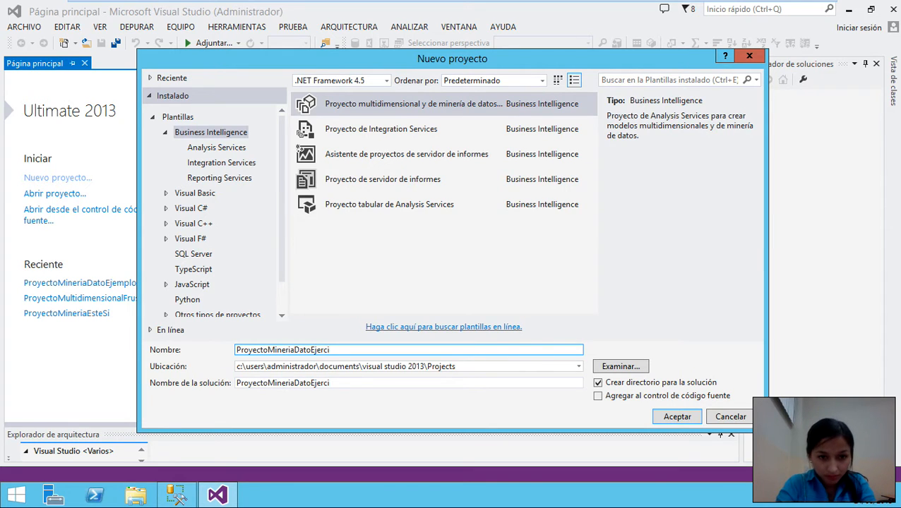
{"action": "type", "text": "cios"}
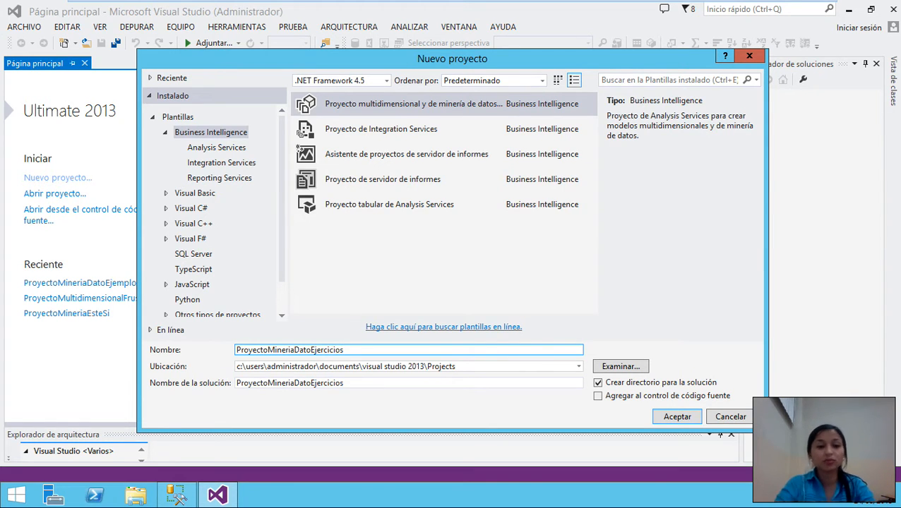
{"action": "key", "text": "BackSpace"}
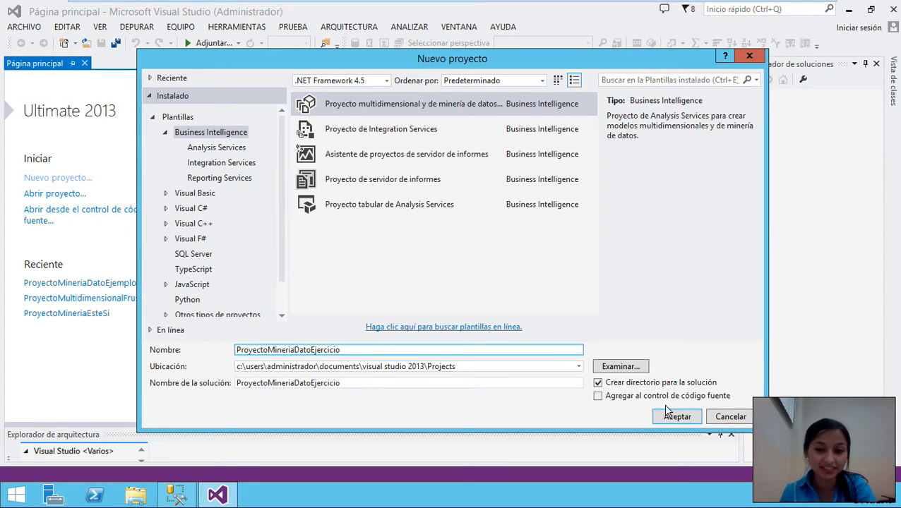
{"action": "left_click", "coordinate": [674, 417]}
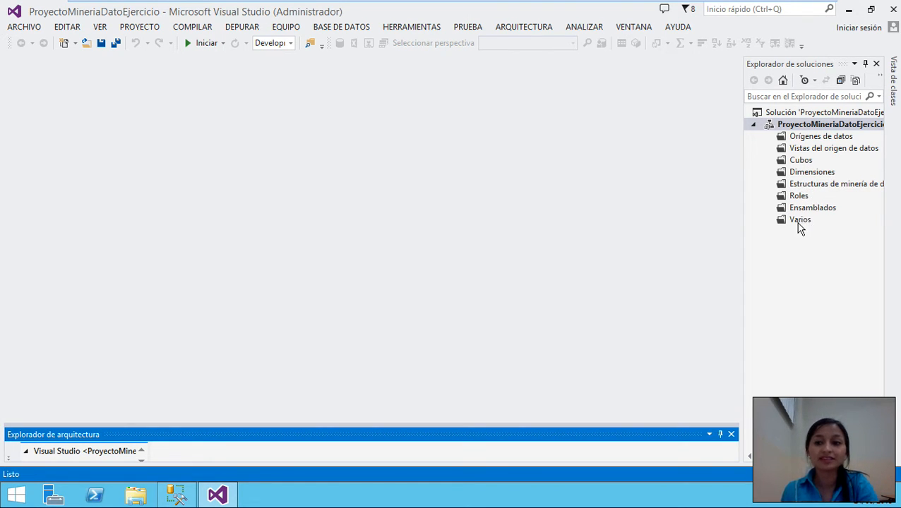
- Delete localhost from the project's Implementación server setting, then switch to Management Studio
{"action": "left_click", "coordinate": [767, 127]}
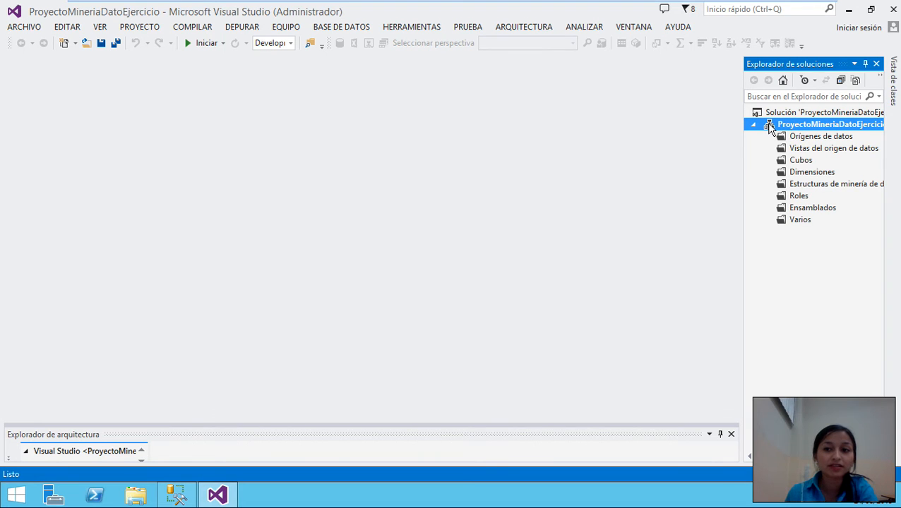
{"action": "right_click", "coordinate": [771, 129]}
{"action": "left_click", "coordinate": [590, 429]}
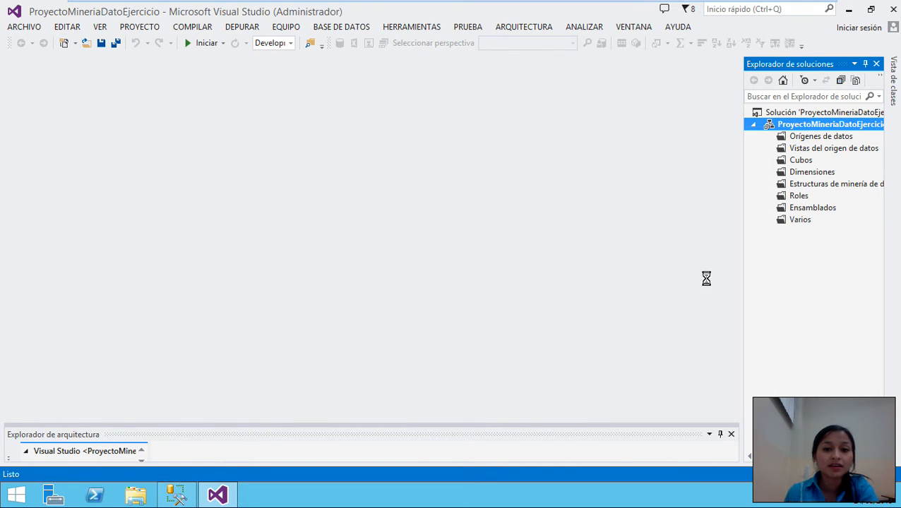
{"action": "left_click", "coordinate": [314, 205]}
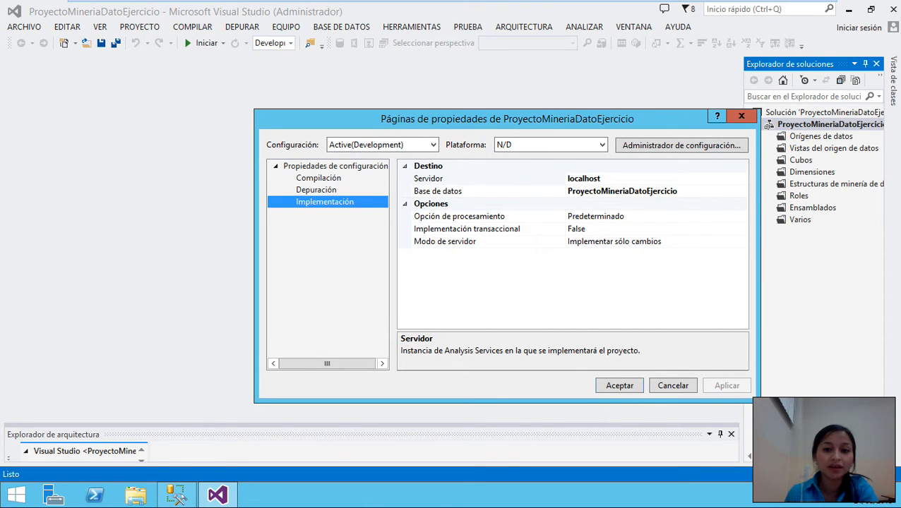
{"action": "left_click", "coordinate": [584, 178]}
{"action": "double_click", "coordinate": [580, 178]}
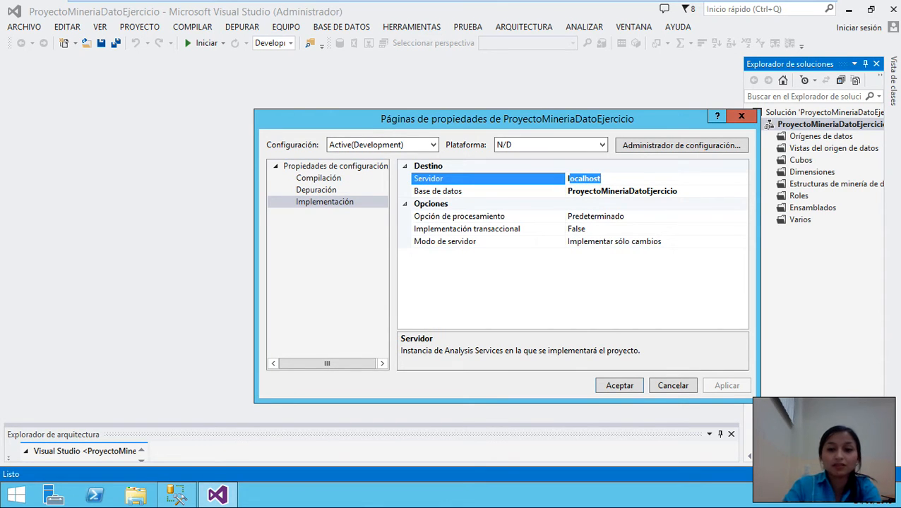
{"action": "key", "text": "BackSpace"}
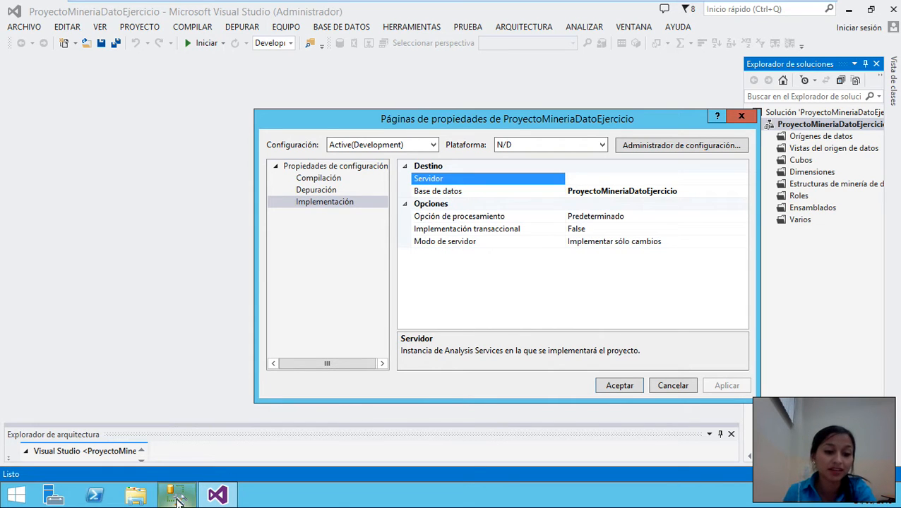
{"action": "mouse_move", "coordinate": [178, 500]}
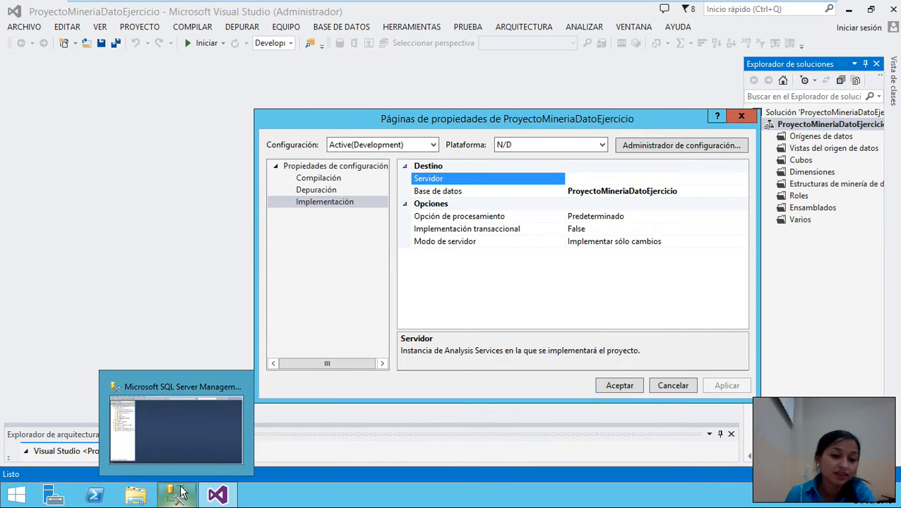
{"action": "left_click", "coordinate": [178, 494]}
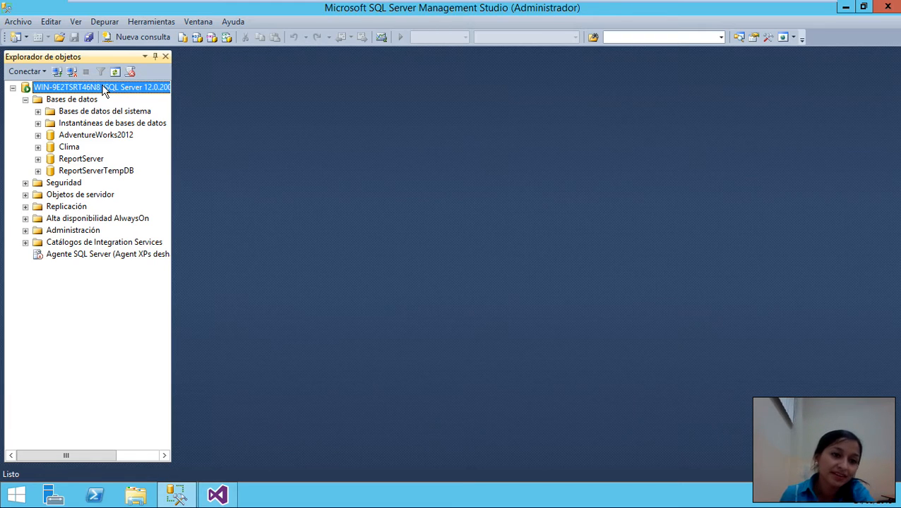
- Copy the server name WIN-9E2TSRT46N8 from the server's properties and return to Visual Studio
{"action": "right_click", "coordinate": [104, 90]}
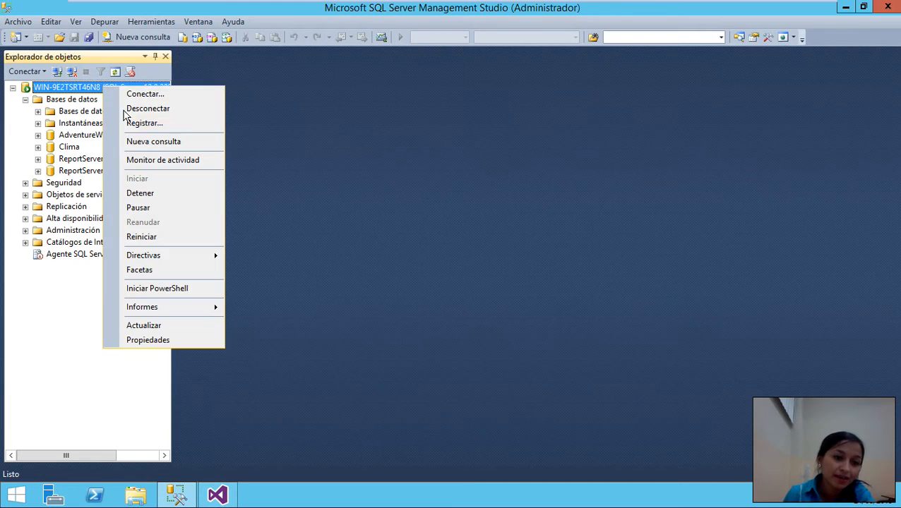
{"action": "left_click", "coordinate": [152, 340]}
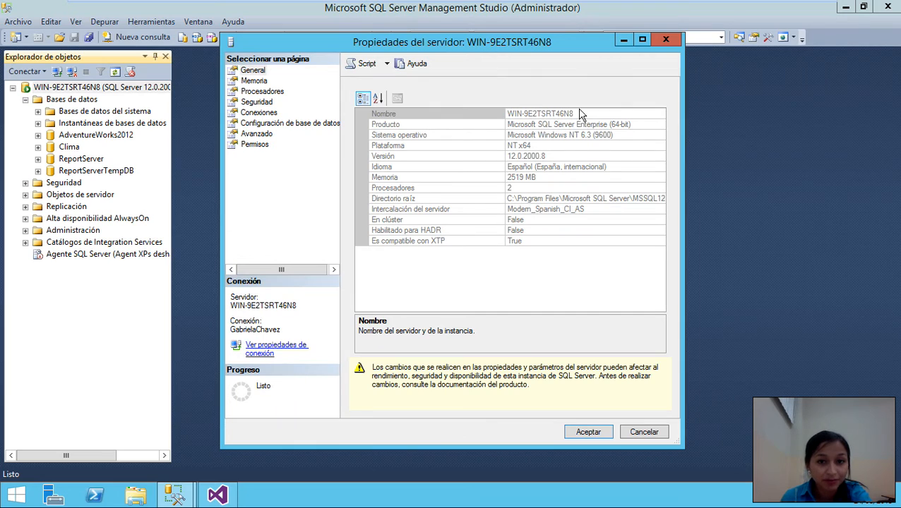
{"action": "left_click", "coordinate": [580, 114]}
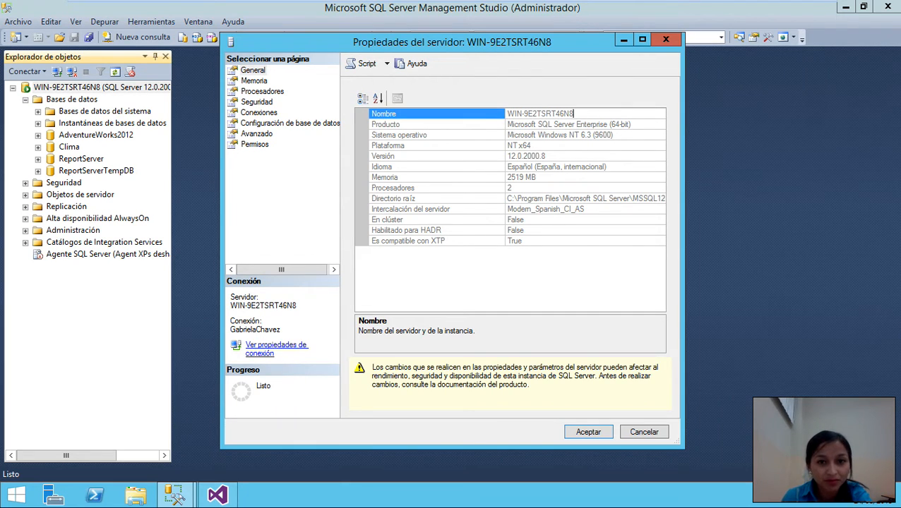
{"action": "left_click_drag", "start_coordinate": [507, 114], "coordinate": [572, 114]}
{"action": "key", "text": "ctrl+c"}
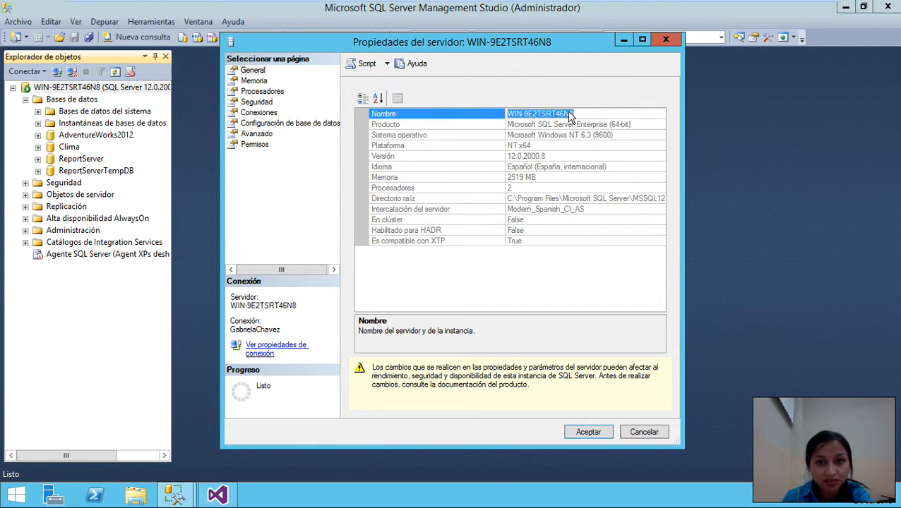
{"action": "right_click", "coordinate": [569, 114]}
{"action": "left_click", "coordinate": [603, 154]}
{"action": "left_click", "coordinate": [217, 495]}
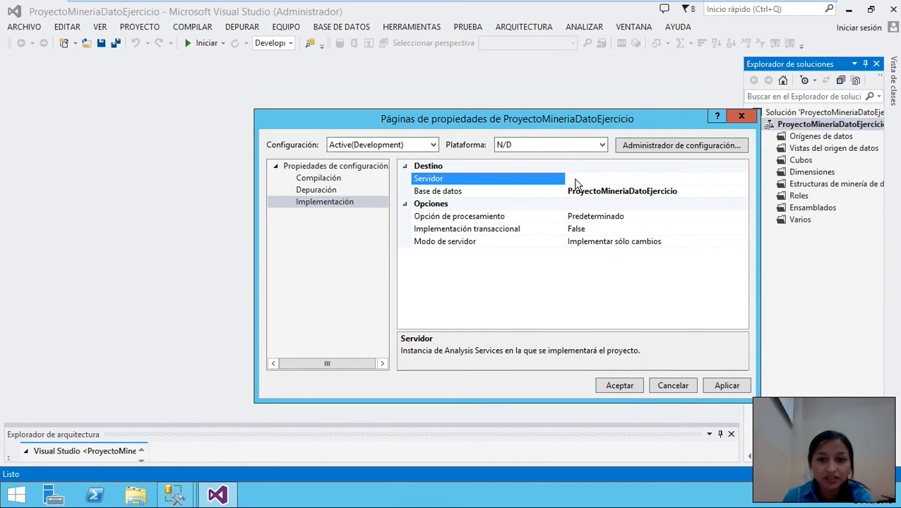
- Paste WIN-9E2TSRT46N8 as the project's deployment server and confirm the properties
{"action": "right_click", "coordinate": [576, 181]}
{"action": "left_click", "coordinate": [605, 233]}
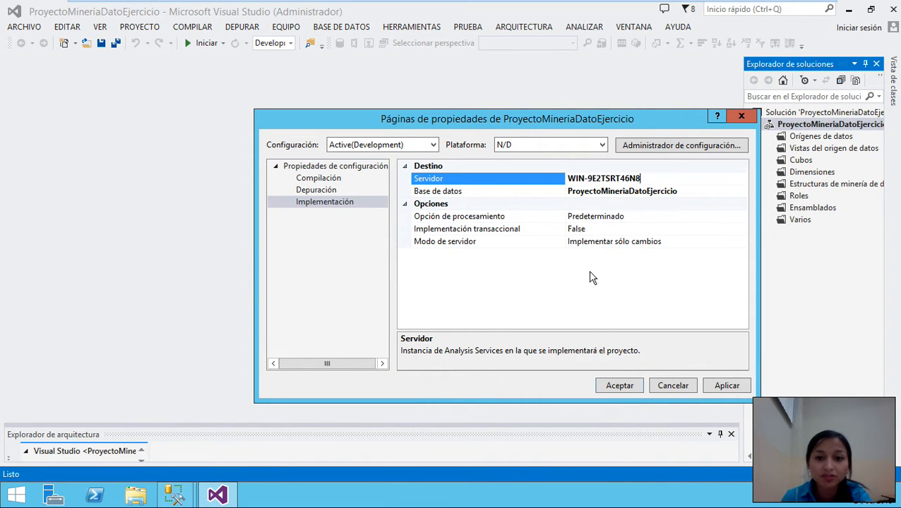
{"action": "left_click", "coordinate": [628, 386]}
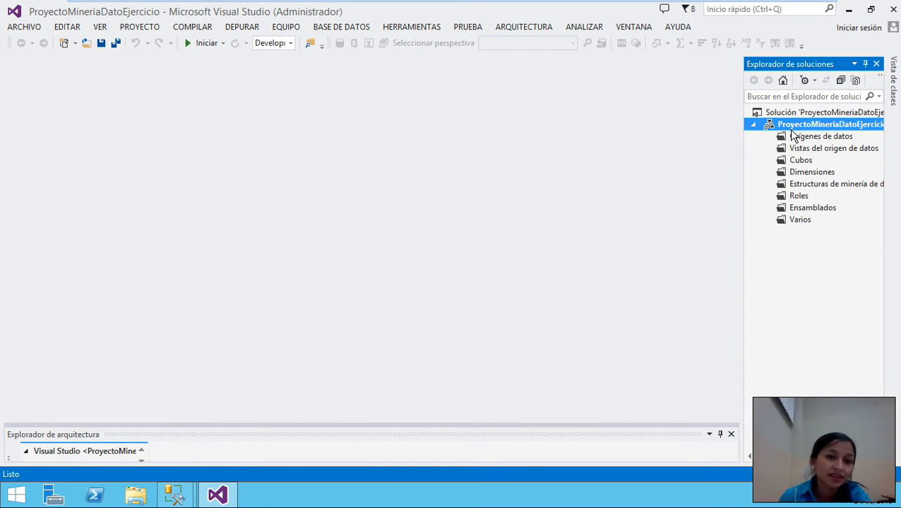
- Start a new data source, removing the old AdventureWorks2012 connection and beginning a new one
{"action": "left_click", "coordinate": [795, 139]}
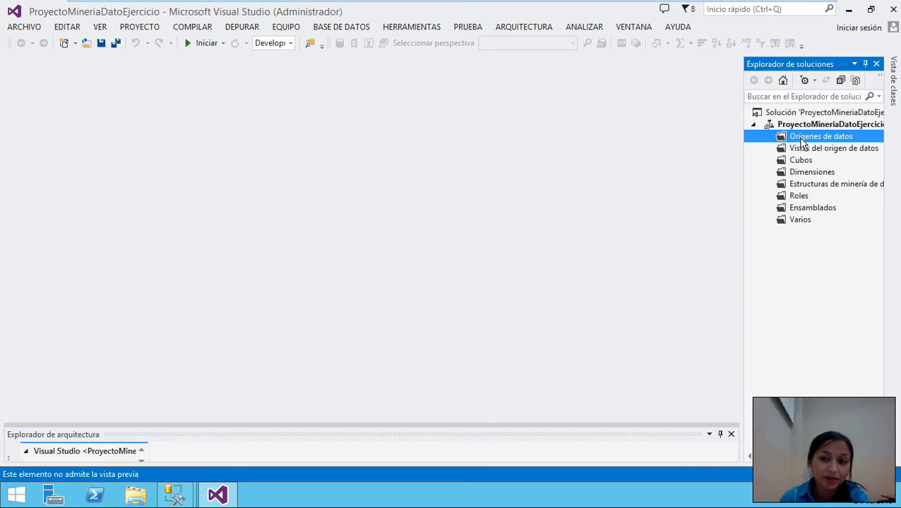
{"action": "right_click", "coordinate": [802, 140]}
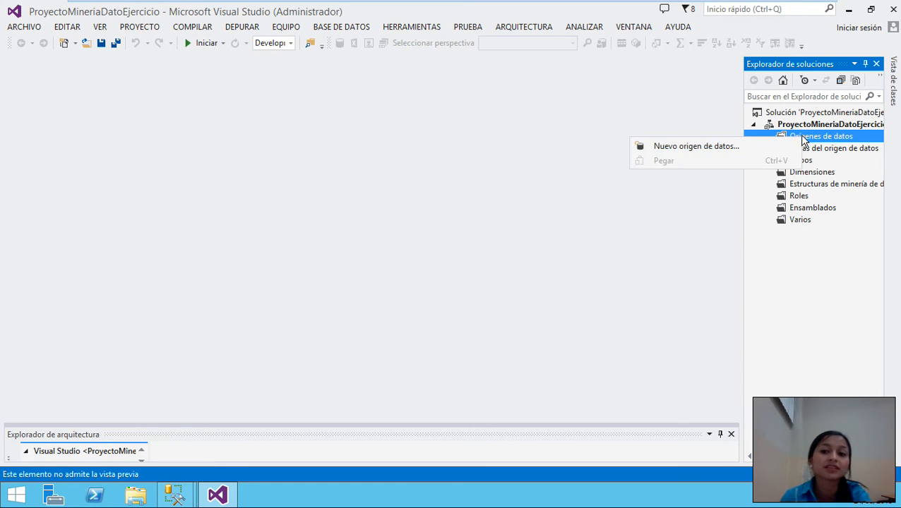
{"action": "left_click", "coordinate": [716, 149]}
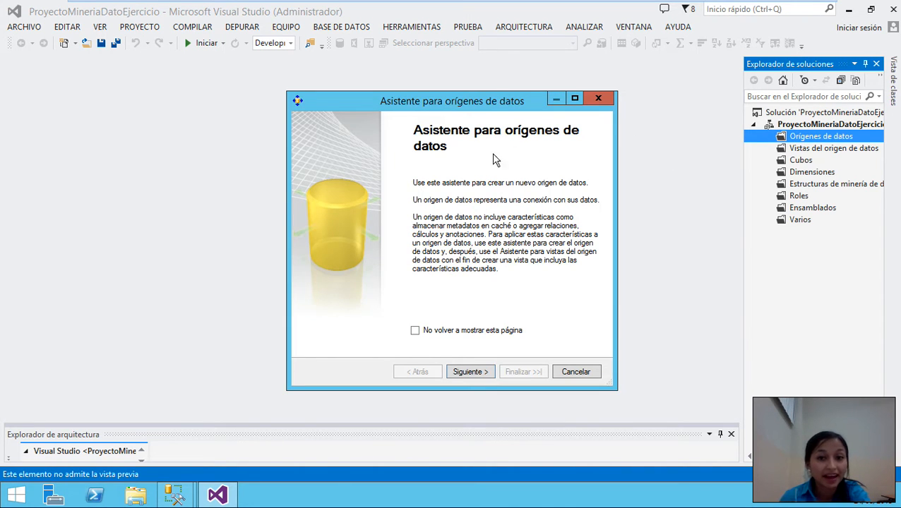
{"action": "left_click", "coordinate": [466, 374]}
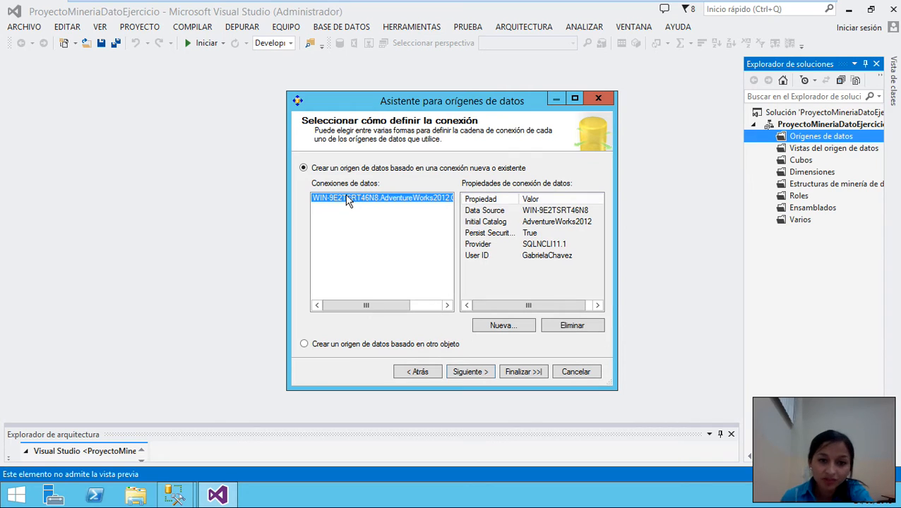
{"action": "left_click", "coordinate": [574, 328]}
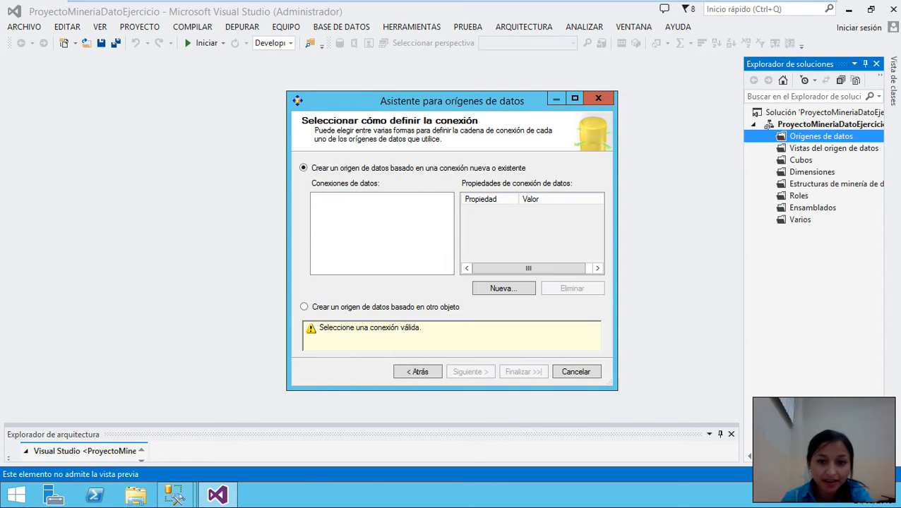
{"action": "left_click", "coordinate": [499, 291]}
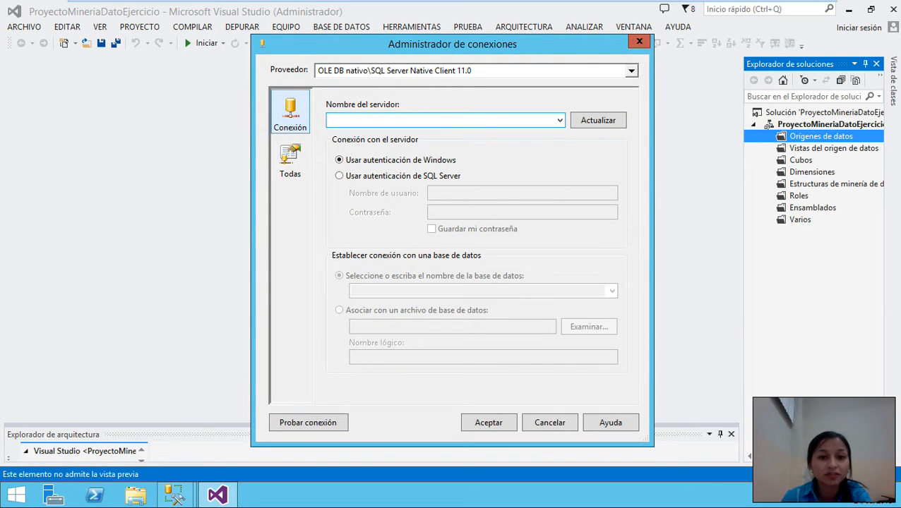
- Paste WIN-9E2TSRT46N8 as the connection's server and choose Usar autenticación de SQL Server
{"action": "left_click", "coordinate": [401, 122]}
{"action": "right_click", "coordinate": [401, 122]}
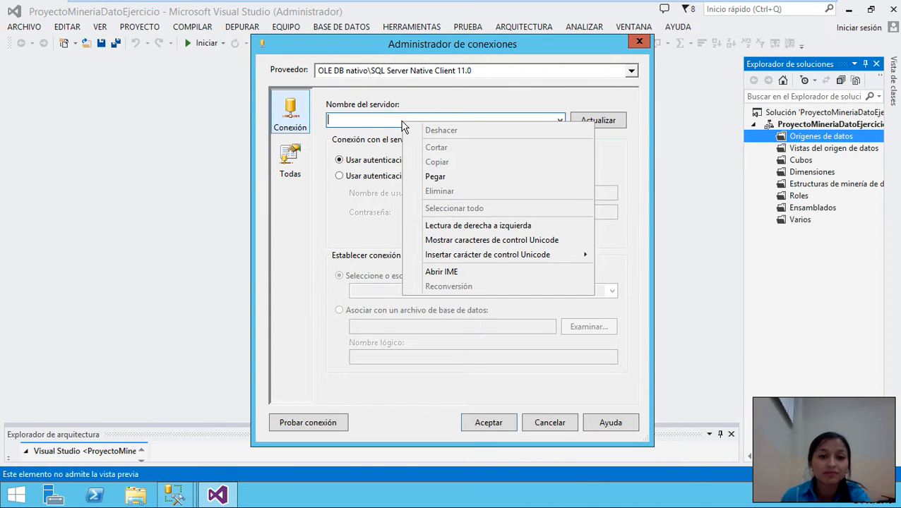
{"action": "left_click", "coordinate": [436, 176]}
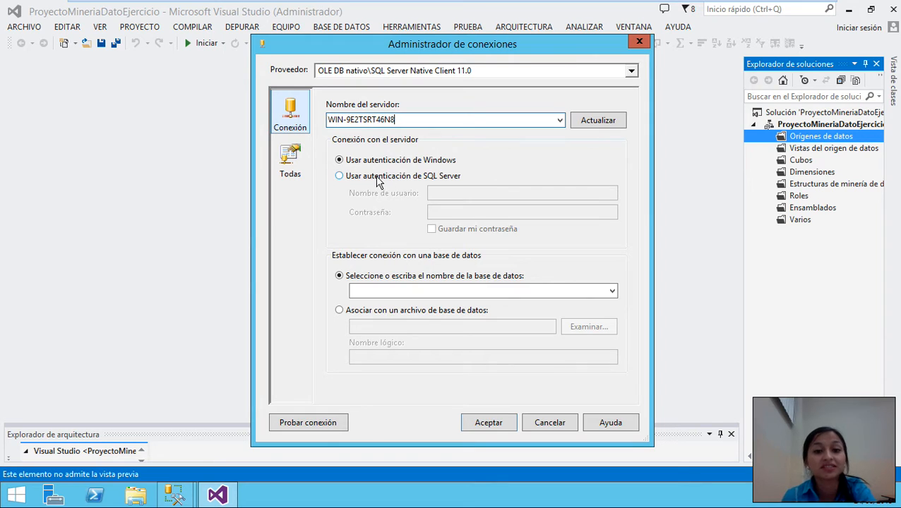
{"action": "left_click", "coordinate": [339, 176]}
{"action": "left_click", "coordinate": [487, 193]}
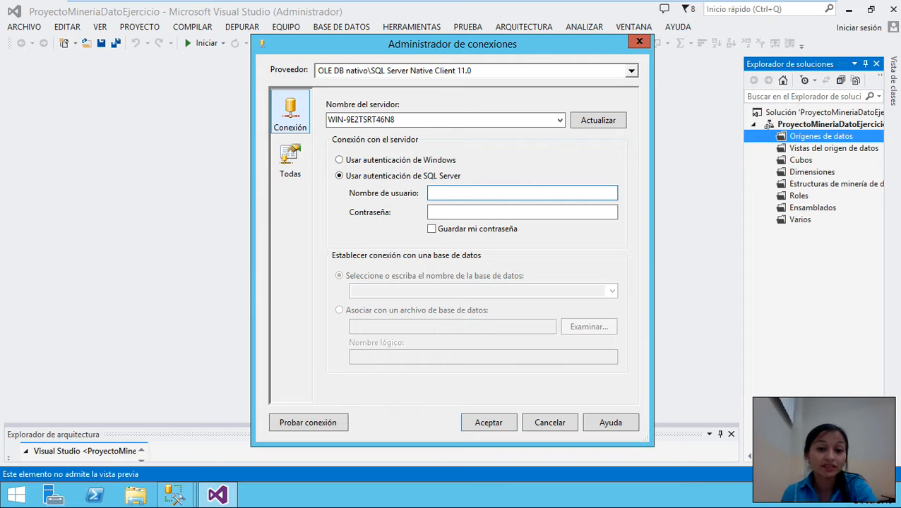
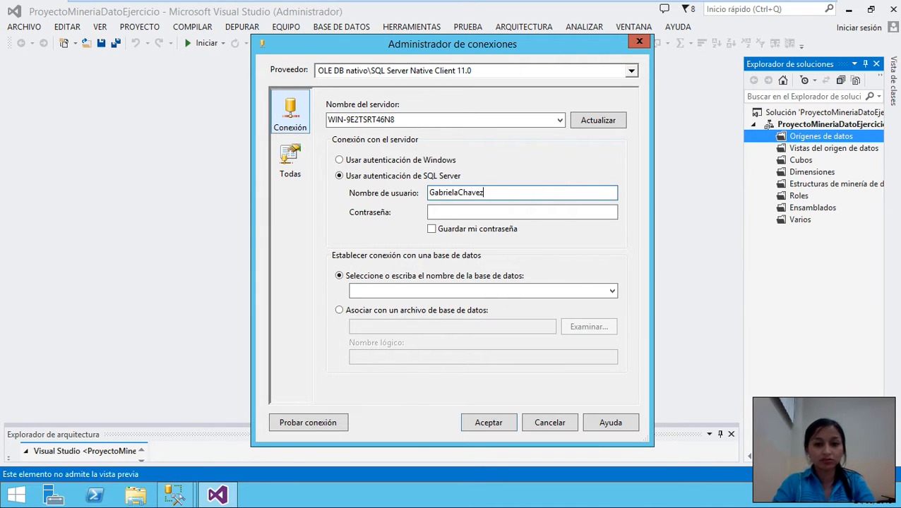
- Enter the SQL login user name and password and check Guardar mi contraseña
{"action": "key", "text": "Tab"}
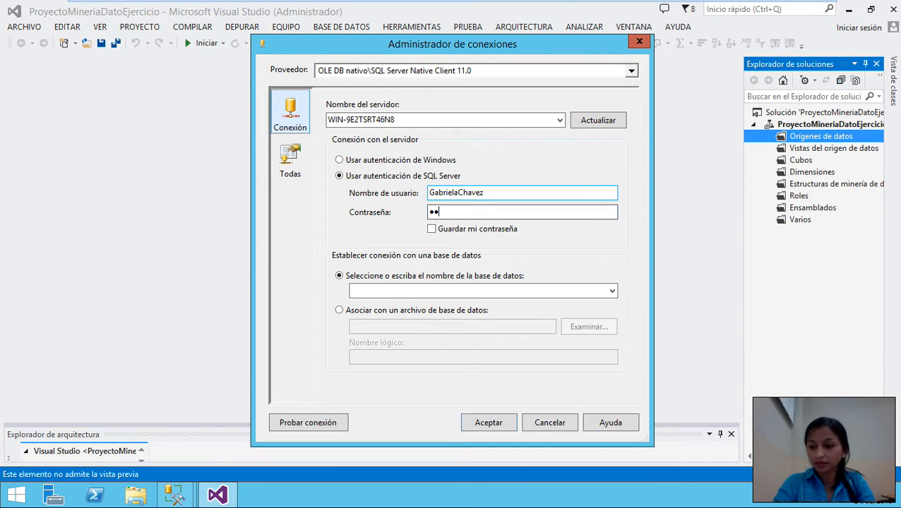
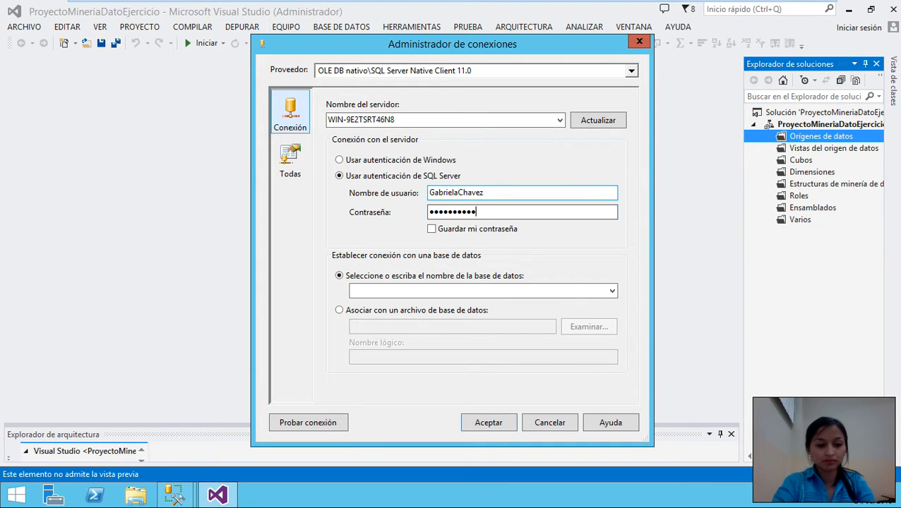
{"action": "left_click", "coordinate": [433, 230]}
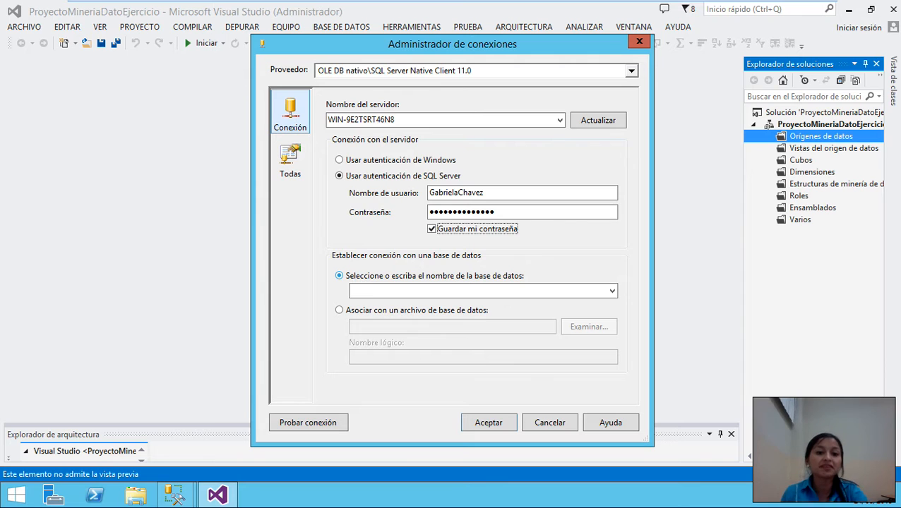
- Select the AdventureWorks2012 database, test the connection successfully and create it
{"action": "left_click", "coordinate": [610, 291]}
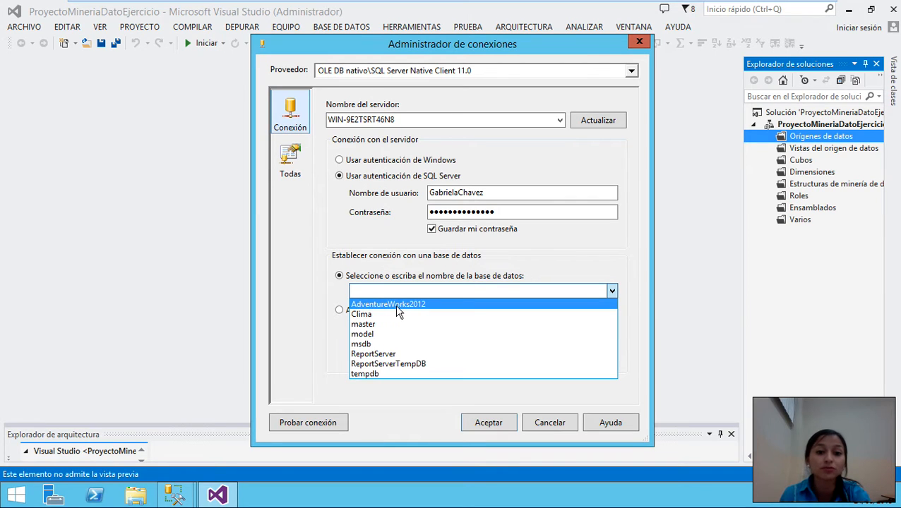
{"action": "left_click", "coordinate": [376, 306]}
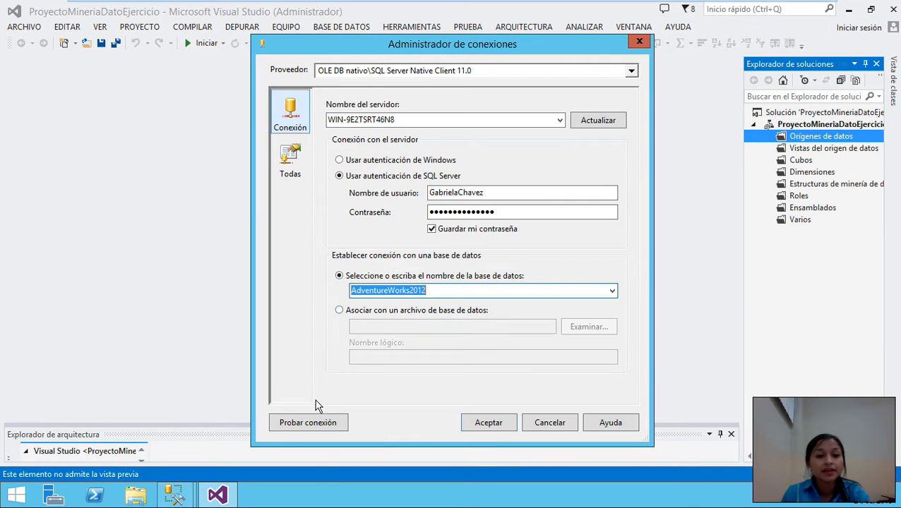
{"action": "left_click", "coordinate": [312, 427]}
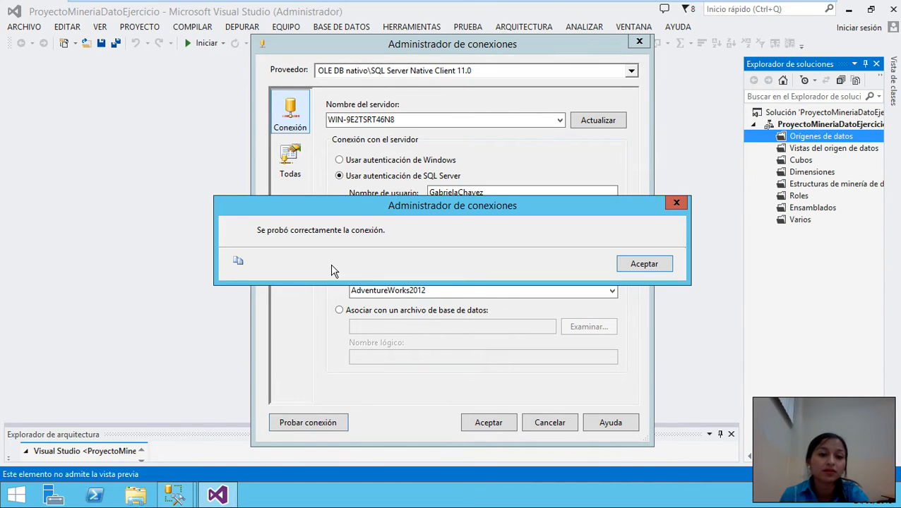
{"action": "left_click", "coordinate": [629, 267]}
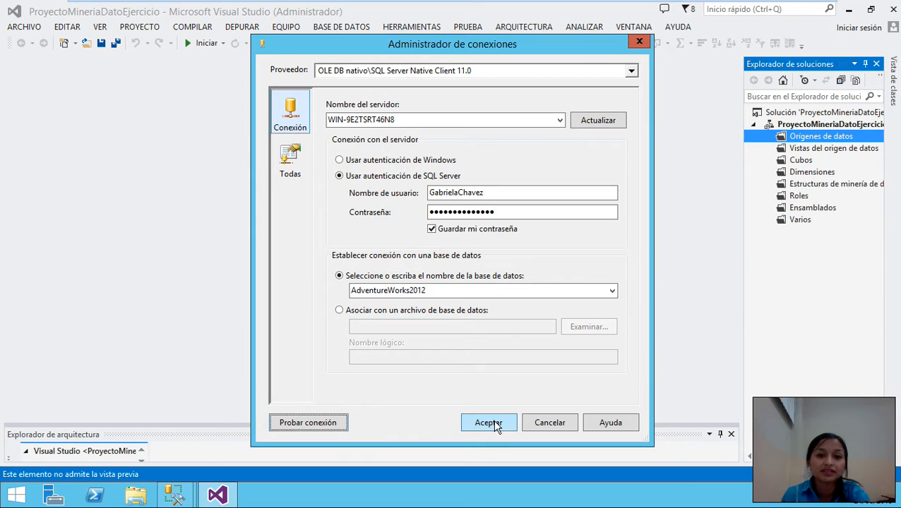
{"action": "left_click", "coordinate": [495, 425]}
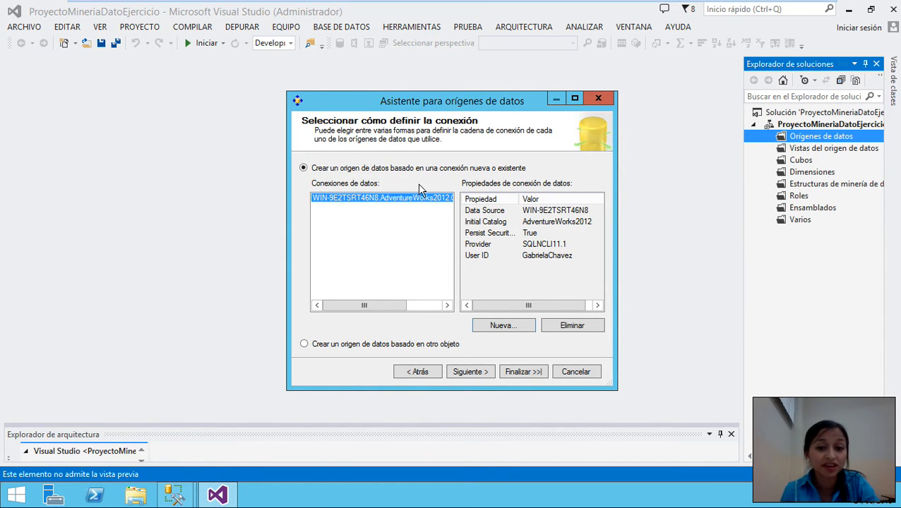
- Enter the Windows account user name and password as the impersonation credentials
{"action": "left_click", "coordinate": [468, 376]}
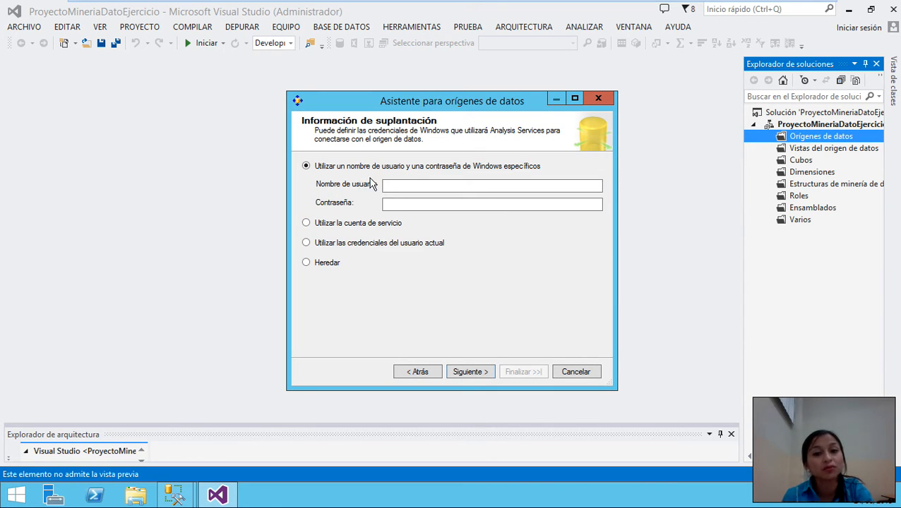
{"action": "left_click", "coordinate": [413, 185]}
{"action": "type", "text": "A"}
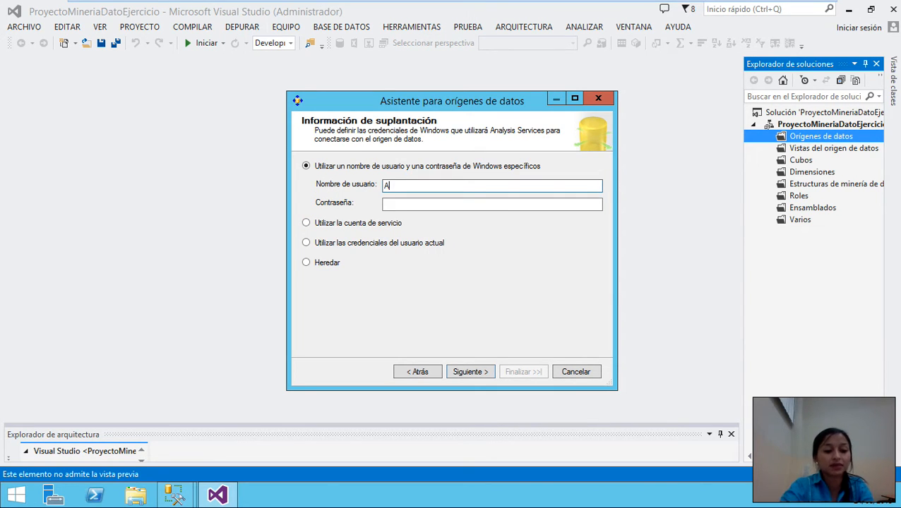
{"action": "type", "text": "dministrador"}
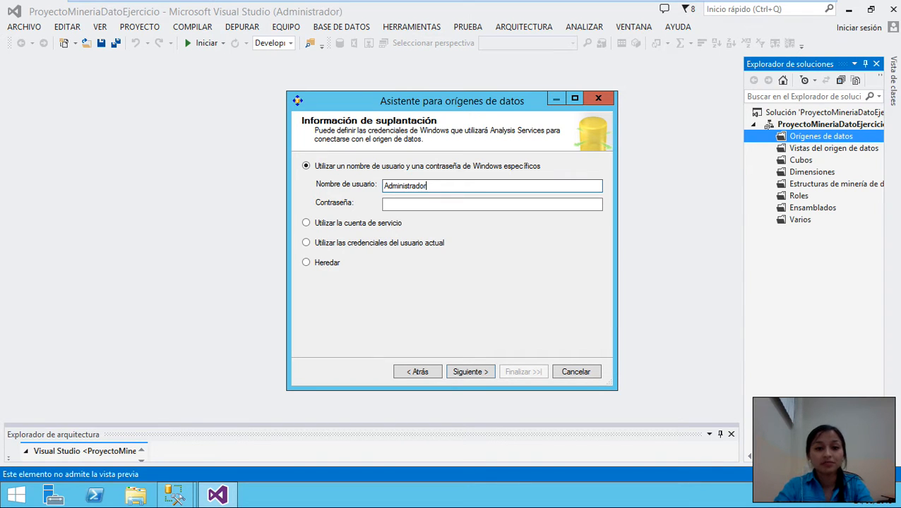
{"action": "key", "text": "Tab"}
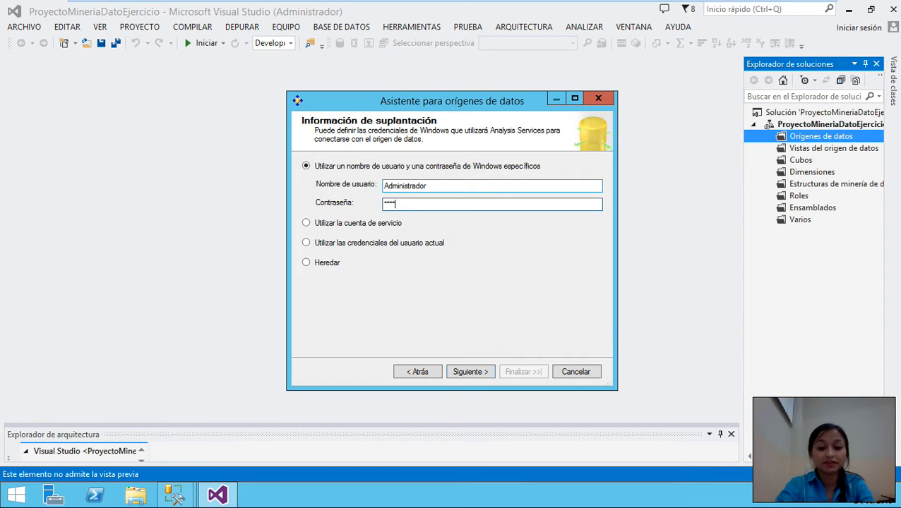
{"action": "key", "text": "Caps_Lock"}
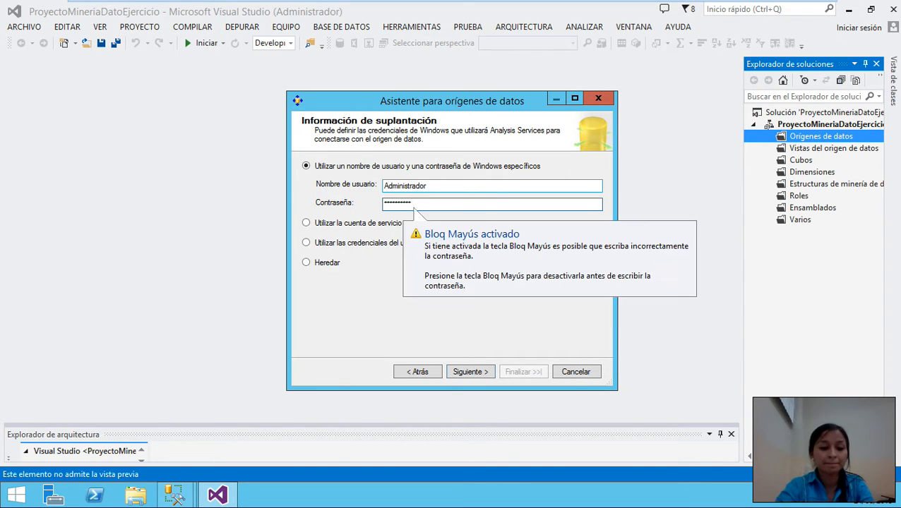
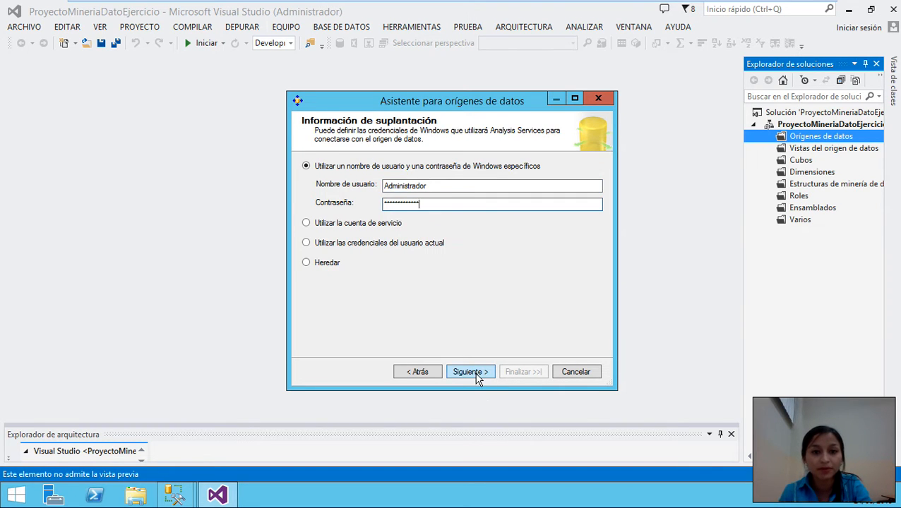
- Replace the suggested data source name with OrigenDatoEjercicio
{"action": "left_click", "coordinate": [476, 373]}
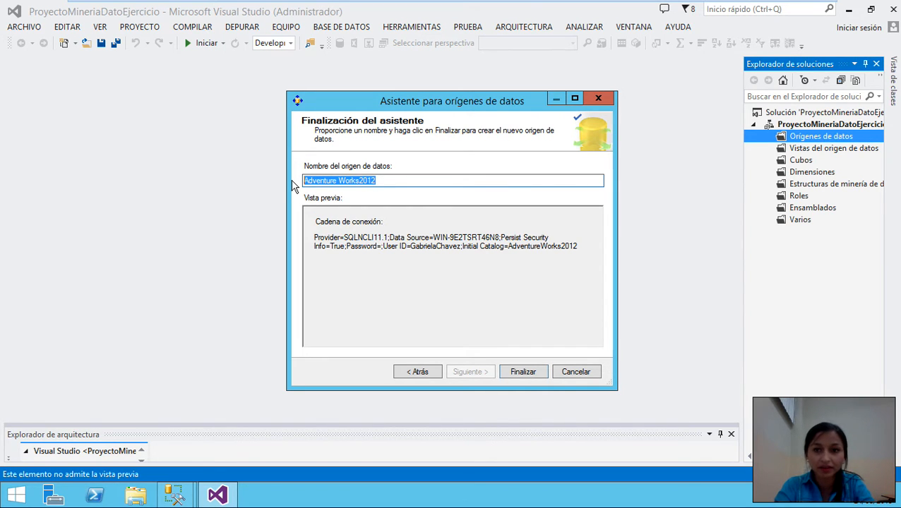
{"action": "key", "text": "BackSpace"}
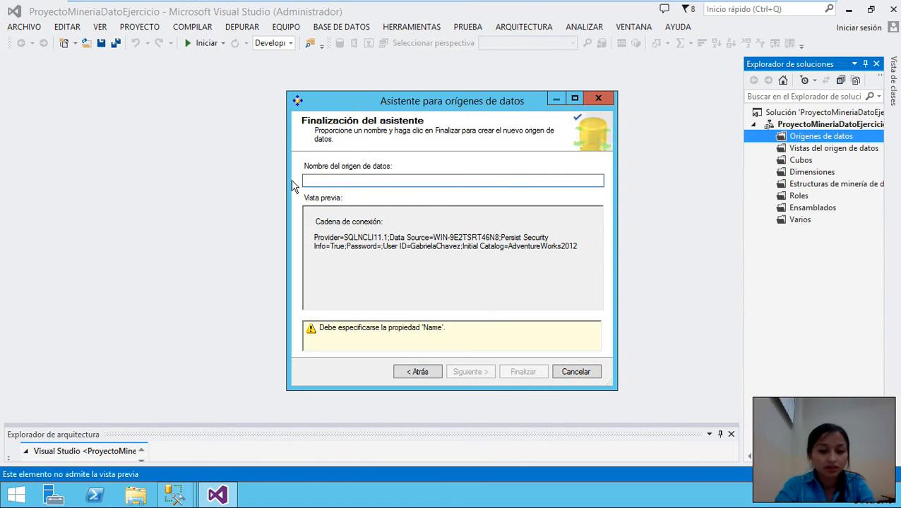
{"action": "type", "text": "Orige"}
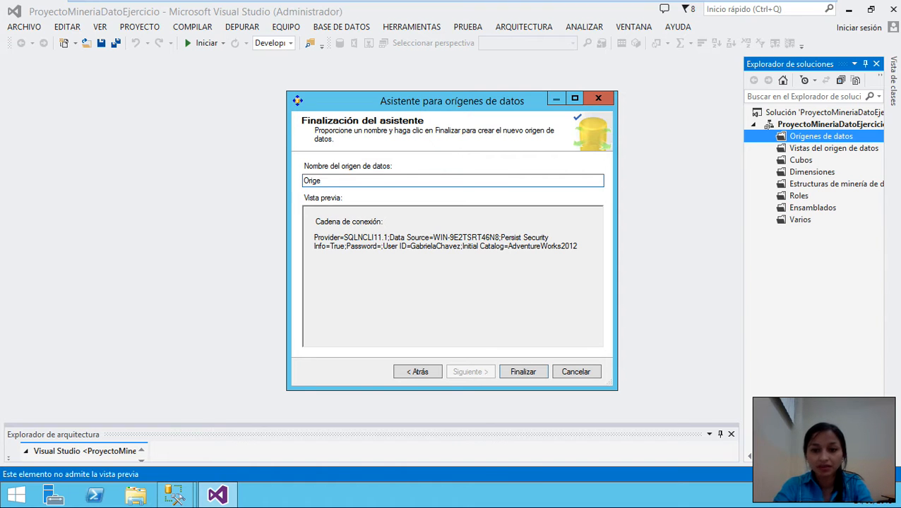
{"action": "type", "text": "n"}
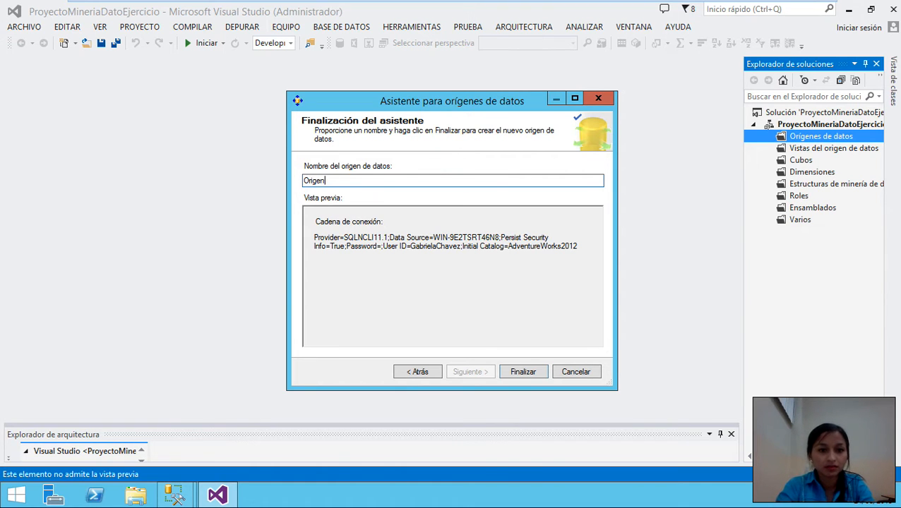
{"action": "type", "text": "eDatoEjer"}
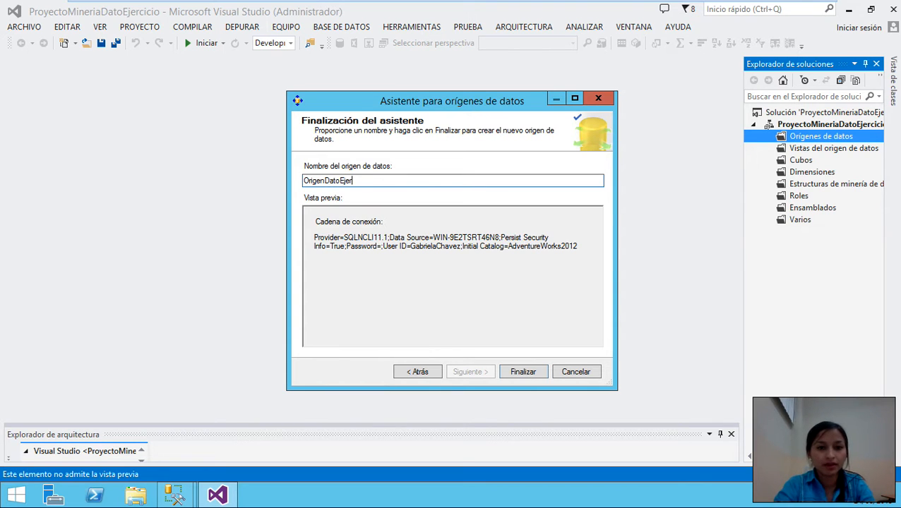
{"action": "type", "text": "cicio"}
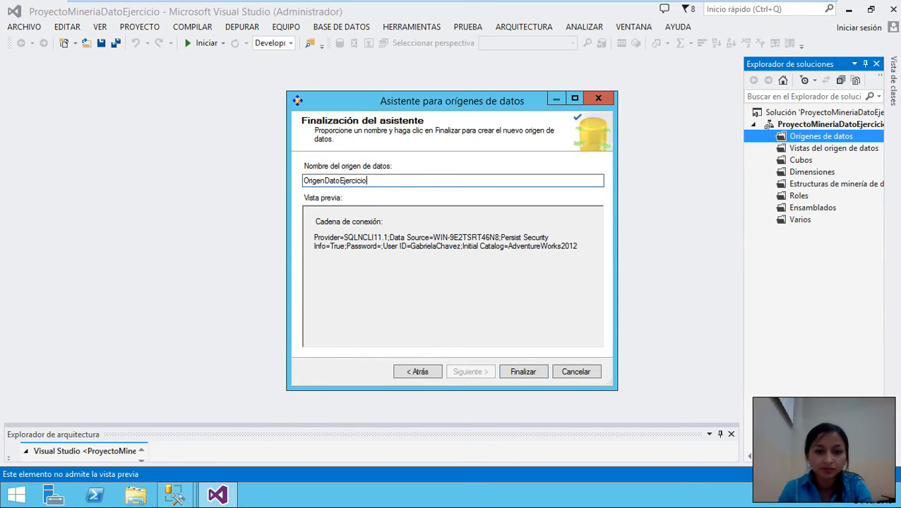
- Finish the OrigenDatoEjercicio data source and start a new data source view based on it
{"action": "left_click", "coordinate": [521, 372]}
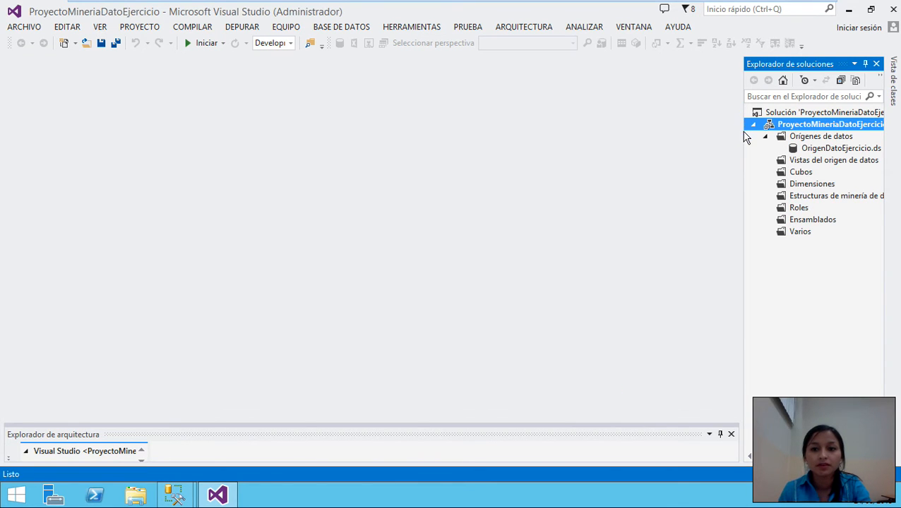
{"action": "left_click_drag", "start_coordinate": [742, 128], "coordinate": [690, 128]}
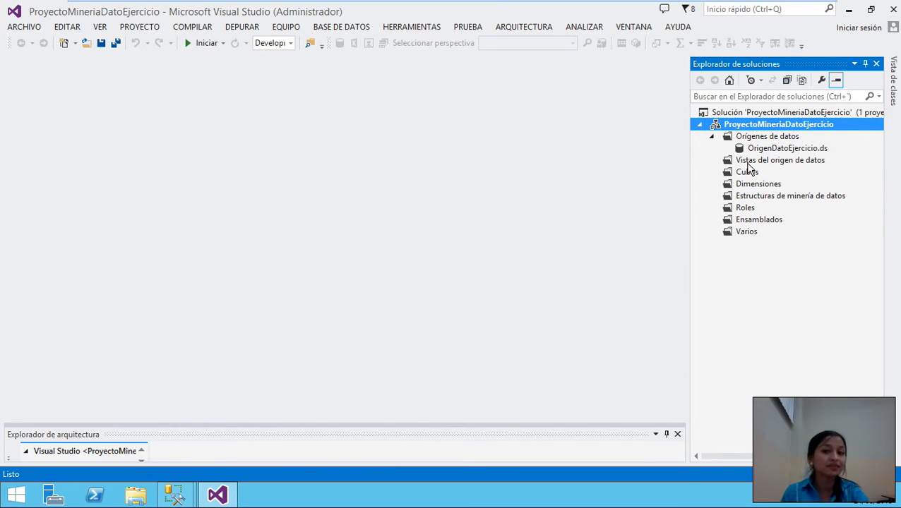
{"action": "left_click", "coordinate": [747, 163]}
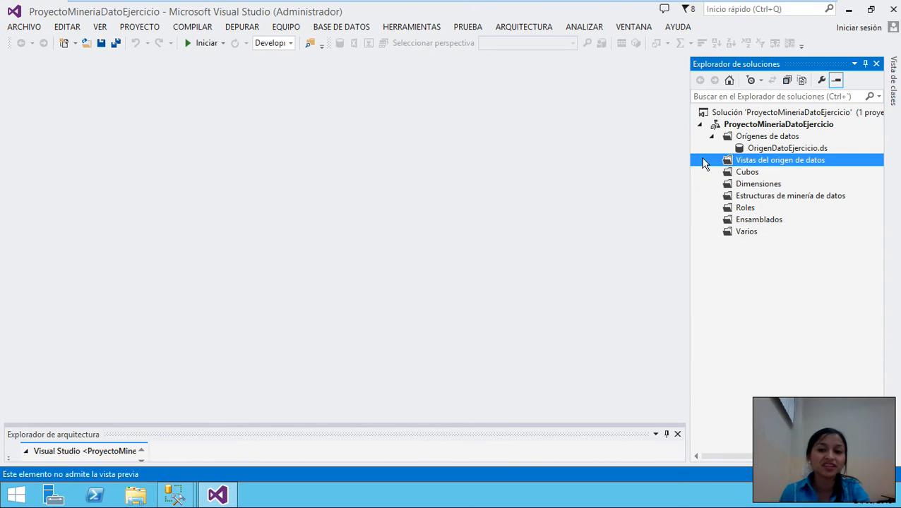
{"action": "right_click", "coordinate": [750, 162]}
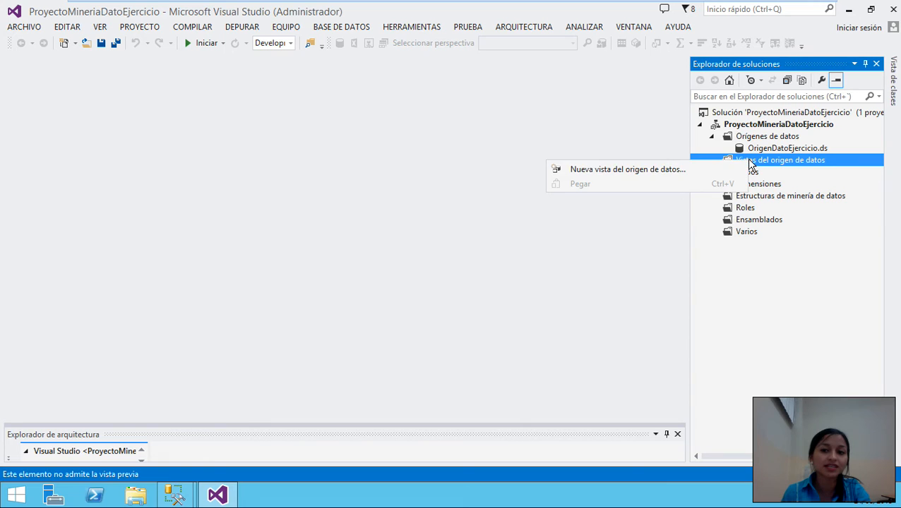
{"action": "left_click", "coordinate": [632, 171]}
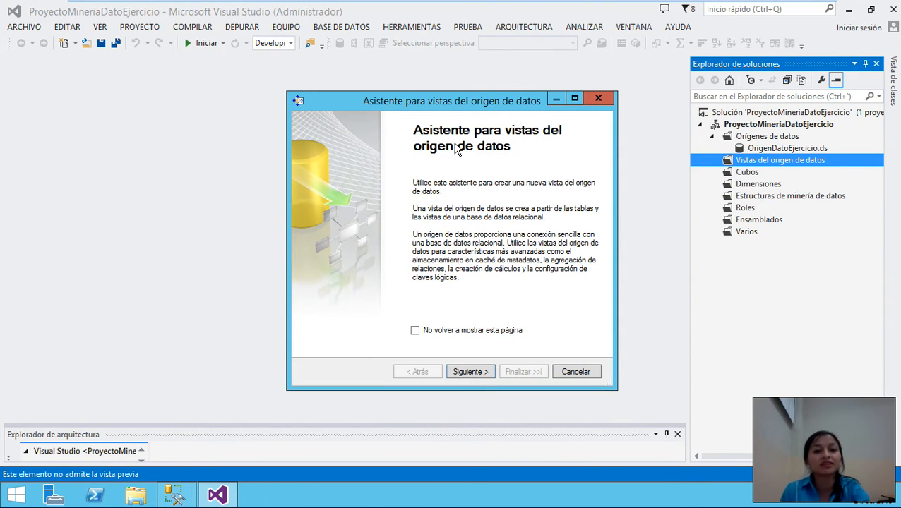
{"action": "left_click", "coordinate": [475, 373]}
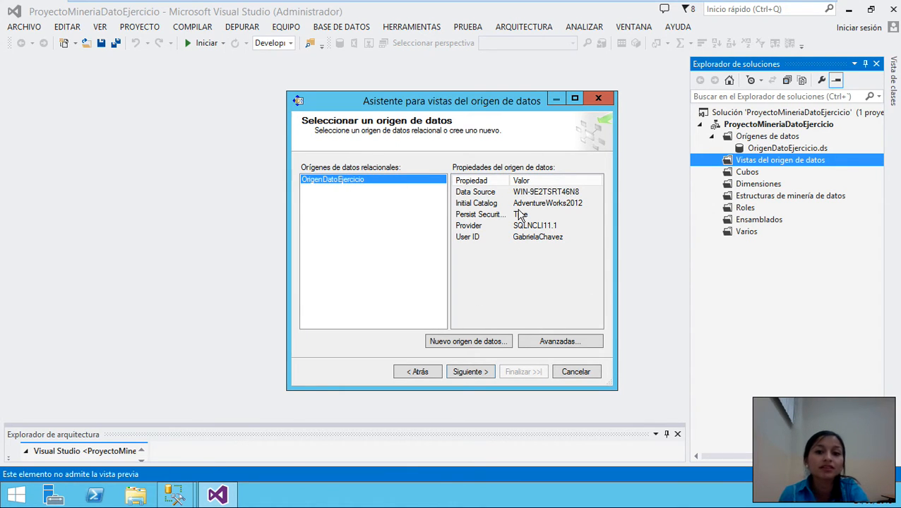
{"action": "left_click", "coordinate": [467, 373]}
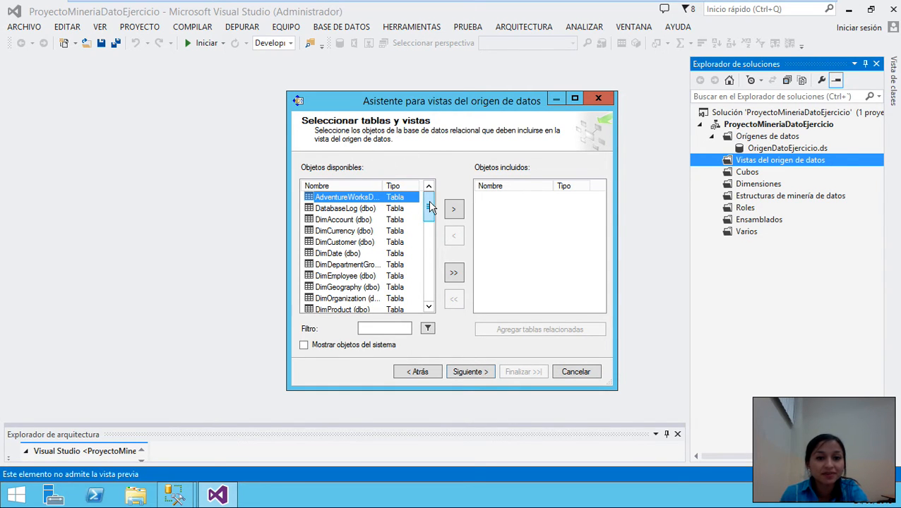
- Add the ProspectiveBuyer table and the vTargetMail view to the included objects and continue
{"action": "scroll", "coordinate": [428, 219], "scroll_direction": "down", "scroll_amount": 9}
{"action": "mouse_move", "coordinate": [429, 286]}
{"action": "left_mouse_down"}
{"action": "mouse_move", "coordinate": [432, 217]}
{"action": "mouse_move", "coordinate": [426, 300]}
{"action": "left_mouse_up"}
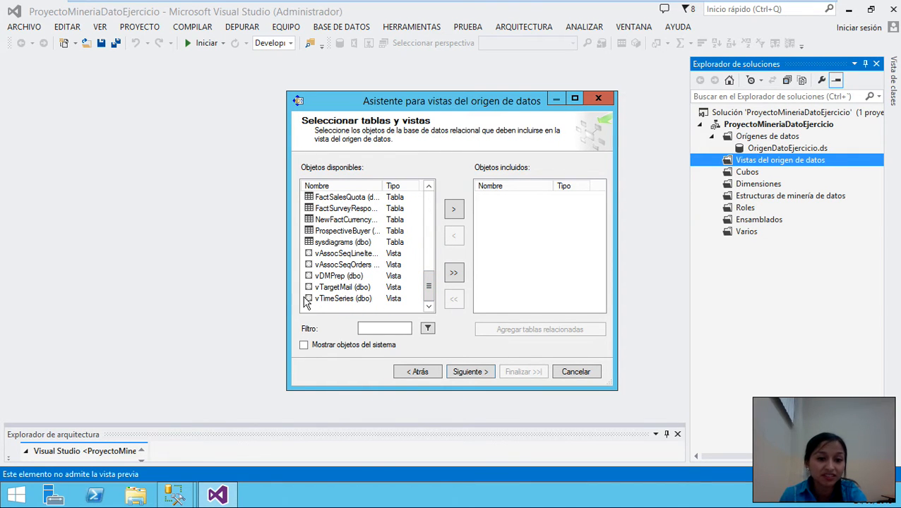
{"action": "left_click", "coordinate": [350, 234]}
{"action": "left_click", "coordinate": [454, 210]}
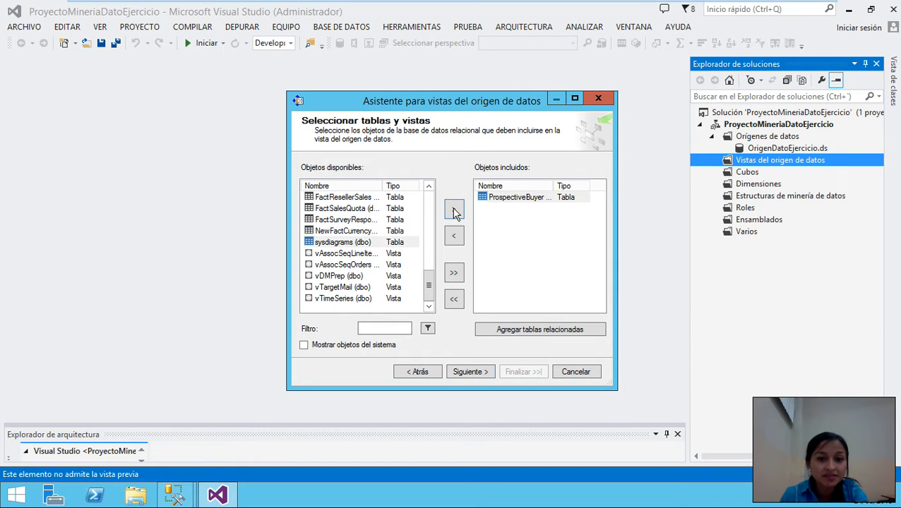
{"action": "left_click", "coordinate": [335, 289]}
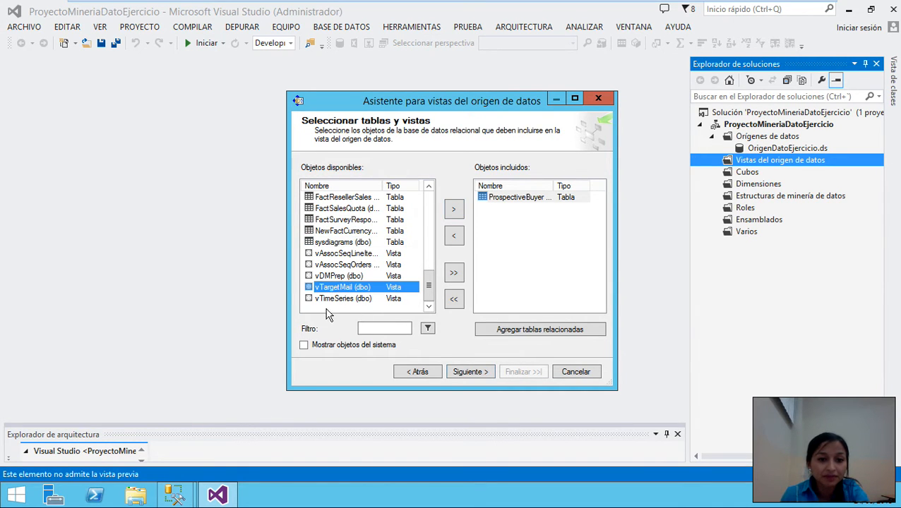
{"action": "left_click", "coordinate": [455, 209]}
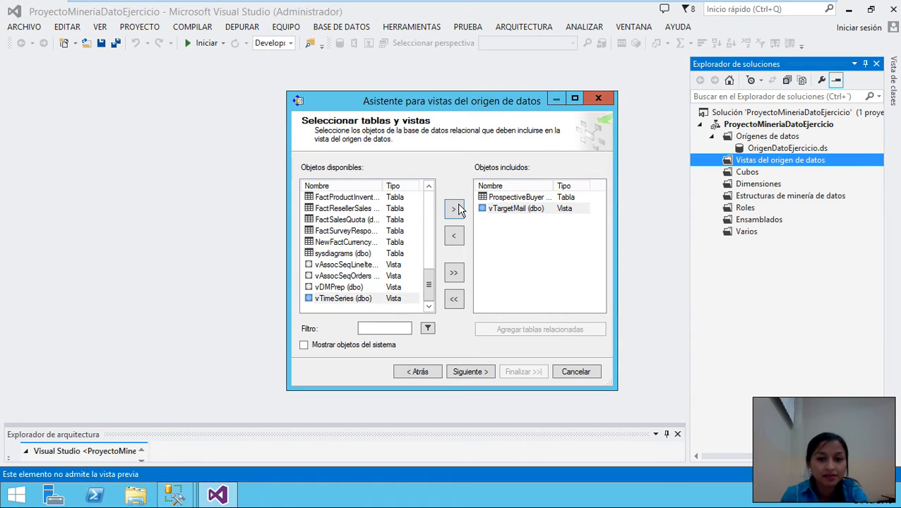
{"action": "left_click", "coordinate": [468, 373]}
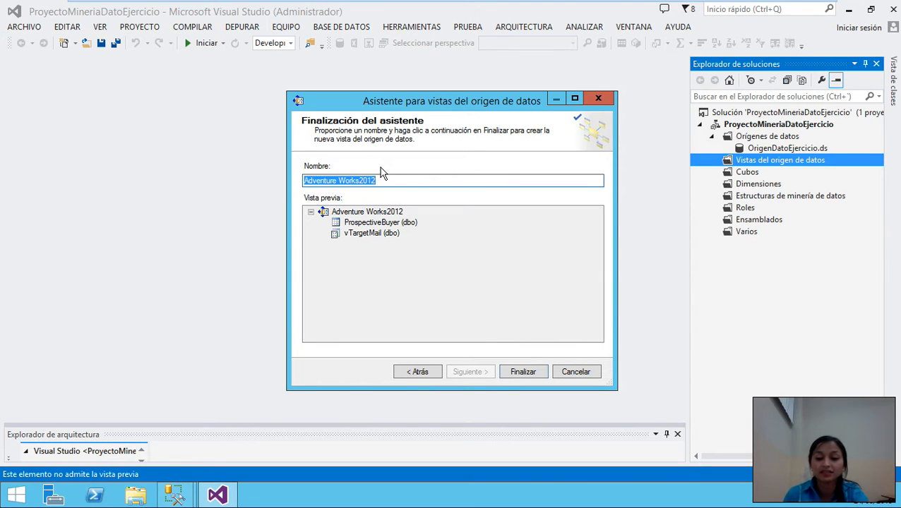
- Name the data source view VistaOrigenDatoEjercicio, correcting the mistyped final letter
{"action": "key", "text": "BackSpace"}
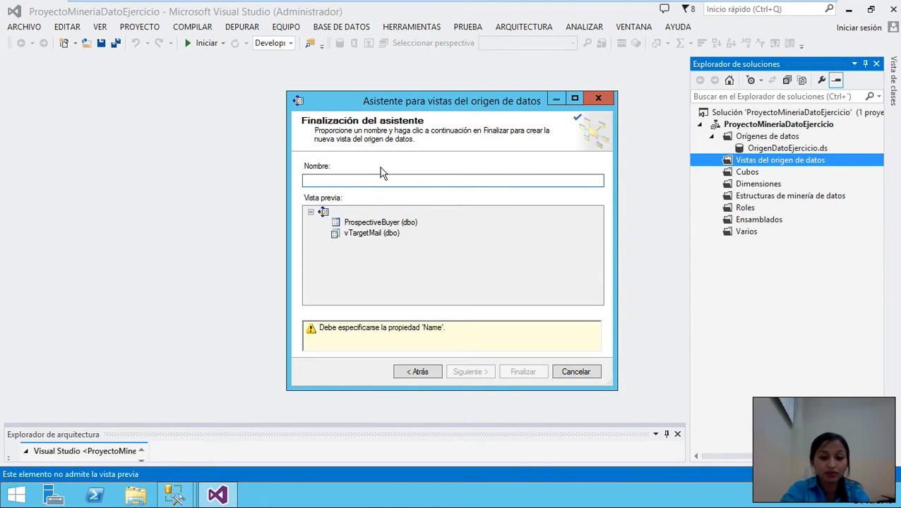
{"action": "type", "text": "VistaO"}
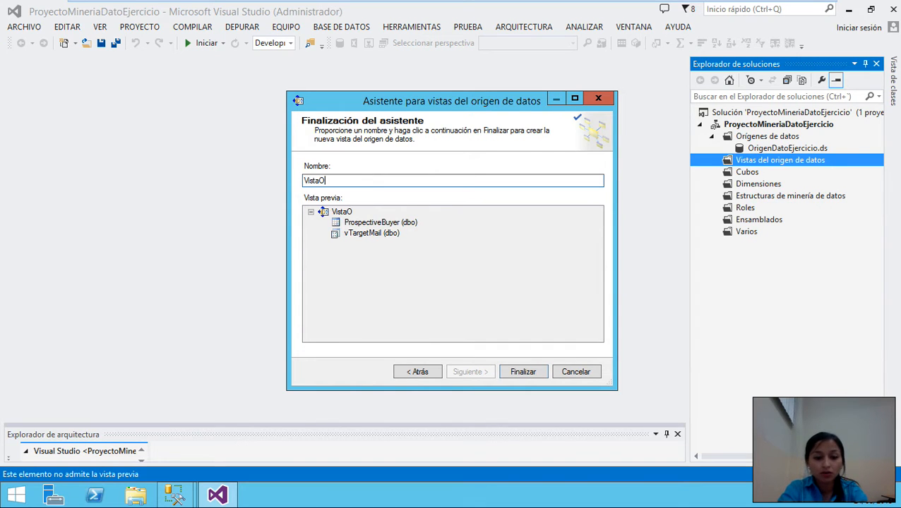
{"action": "type", "text": "rigenDat"}
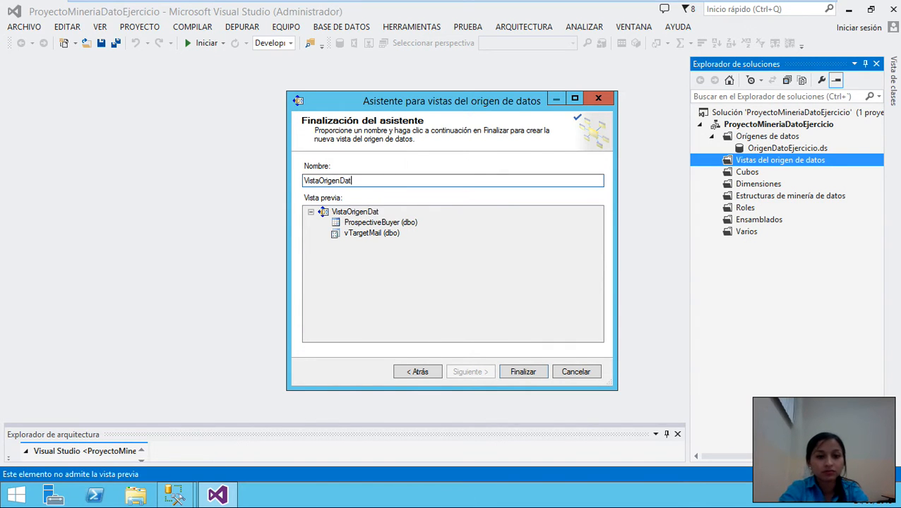
{"action": "type", "text": "oEjercici"}
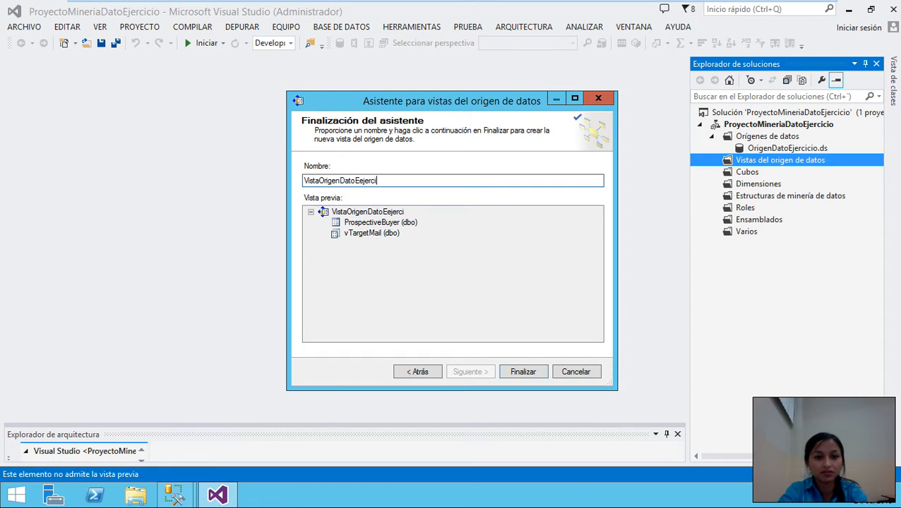
{"action": "type", "text": "0"}
{"action": "key", "text": "BackSpace"}
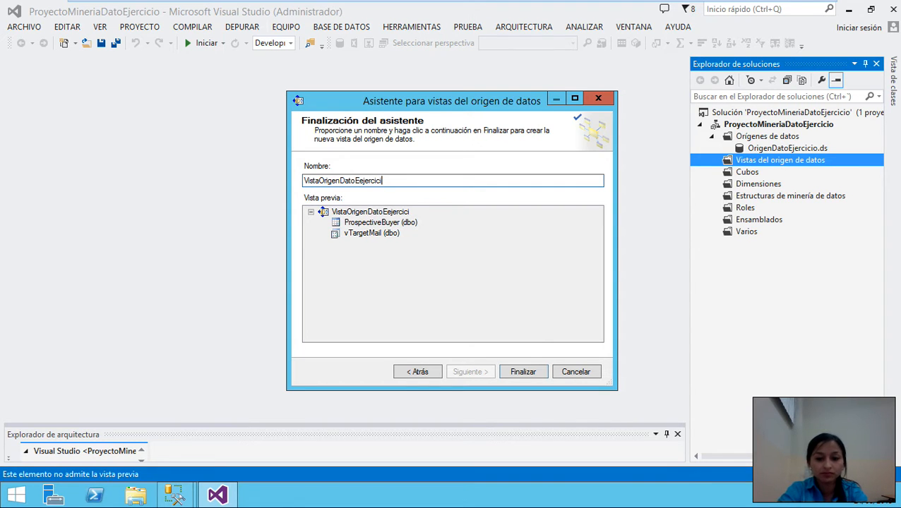
{"action": "type", "text": "o"}
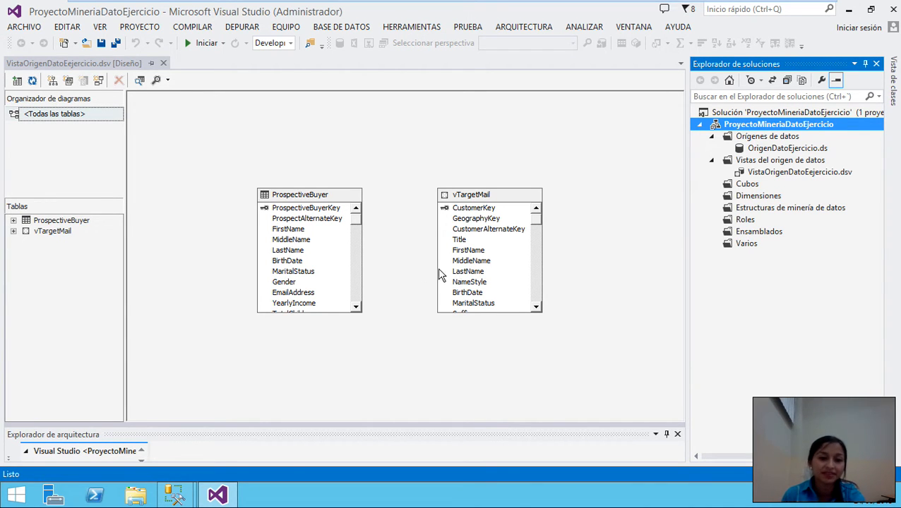
{"action": "mouse_move", "coordinate": [358, 221]}
{"action": "left_mouse_down"}
{"action": "mouse_move", "coordinate": [354, 306]}
{"action": "mouse_move", "coordinate": [354, 227]}
{"action": "left_mouse_up"}
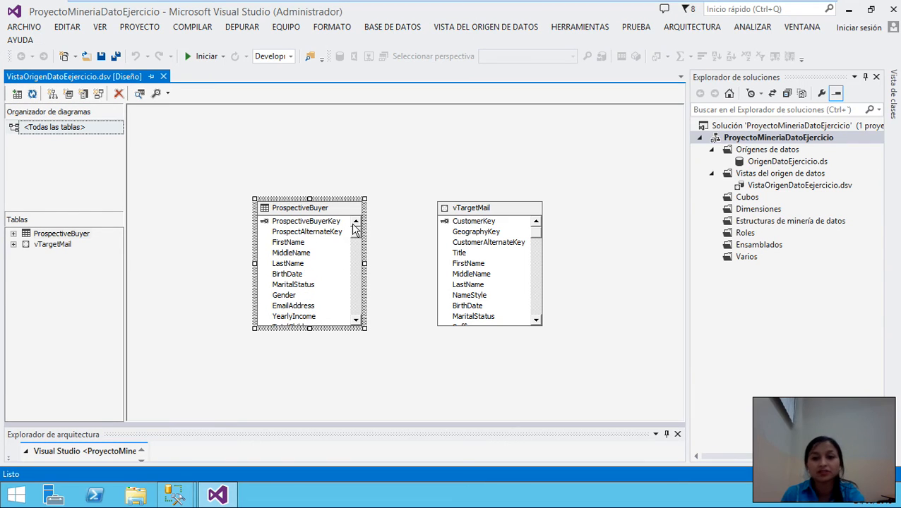
{"action": "left_click", "coordinate": [745, 224]}
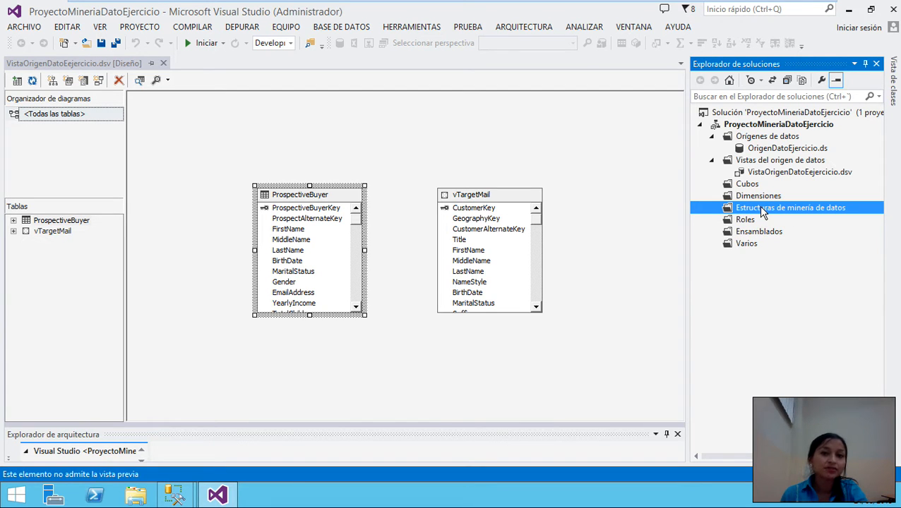
- Launch the new mining structure wizard from Estructuras de minería de datos and pass its welcome page
{"action": "right_click", "coordinate": [762, 212]}
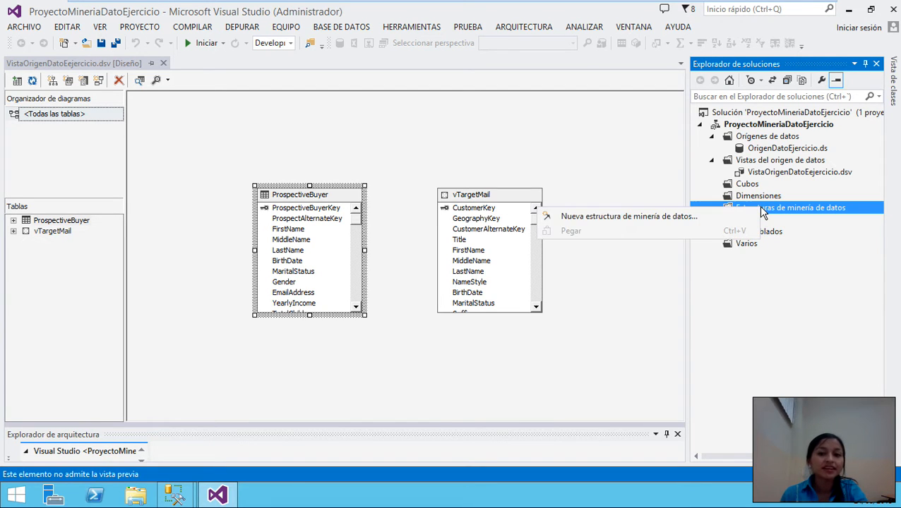
{"action": "left_click", "coordinate": [622, 219]}
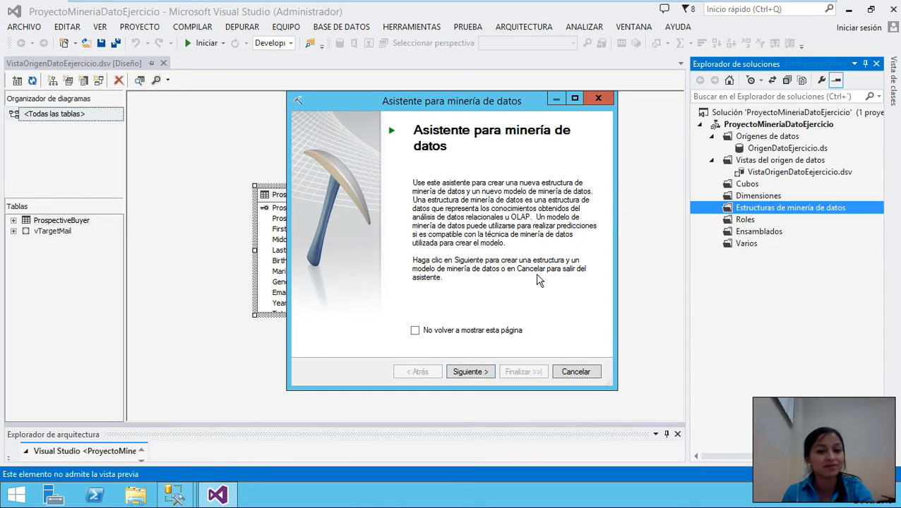
{"action": "left_click", "coordinate": [476, 373]}
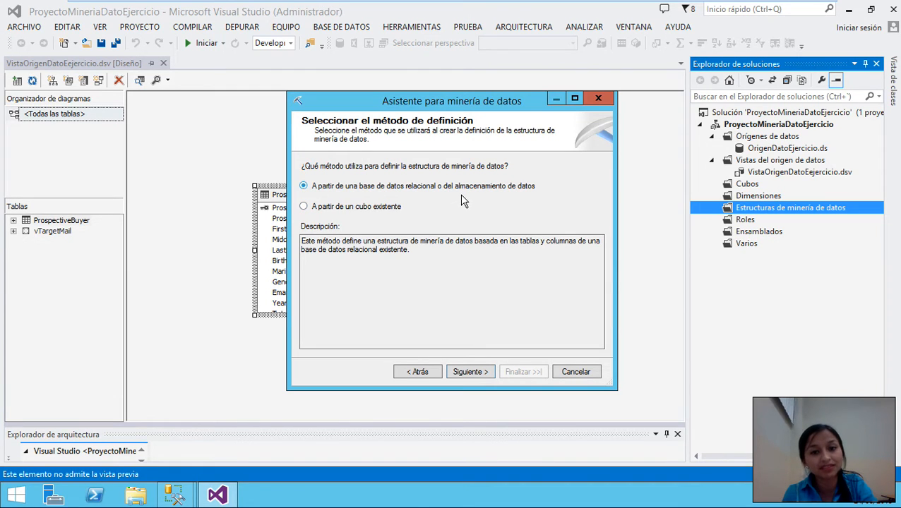
- Keep the relational database method and choose Árboles de decisión de Microsoft as the mining technique
{"action": "left_click", "coordinate": [471, 370]}
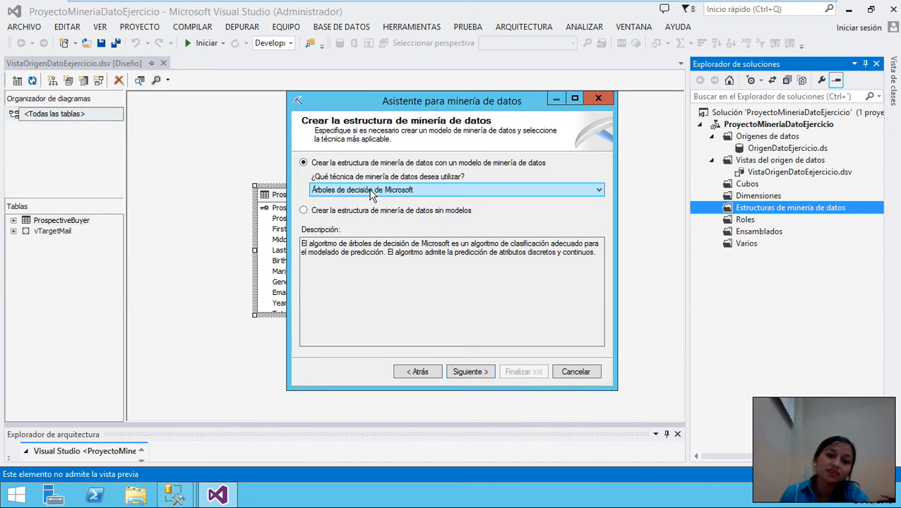
{"action": "left_click", "coordinate": [496, 193]}
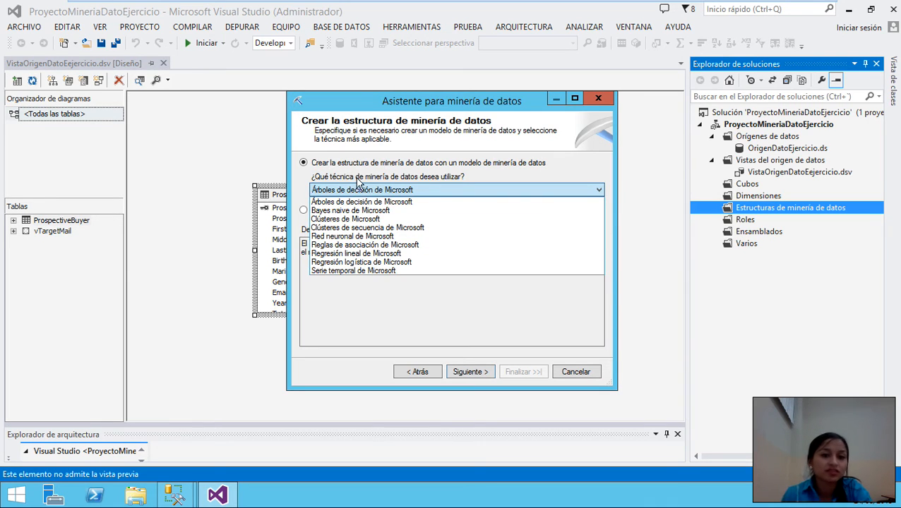
{"action": "left_click", "coordinate": [344, 203]}
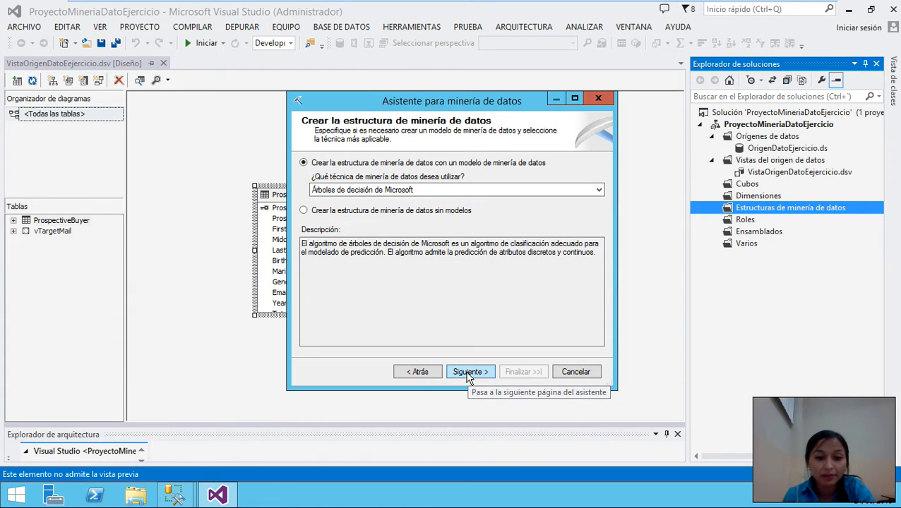
{"action": "left_click", "coordinate": [467, 374]}
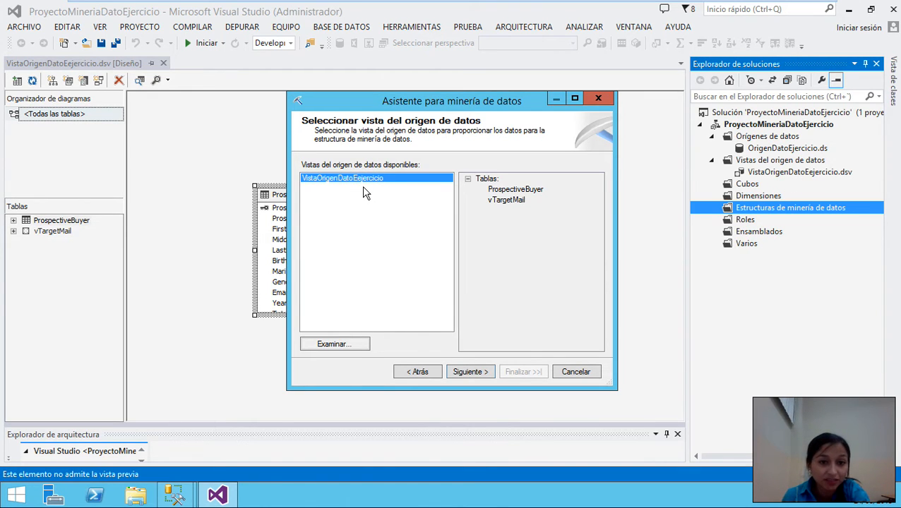
- Use VistaOrigenDatoEjercicio as the source and mark vTargetMail as the case table
{"action": "left_click", "coordinate": [344, 346]}
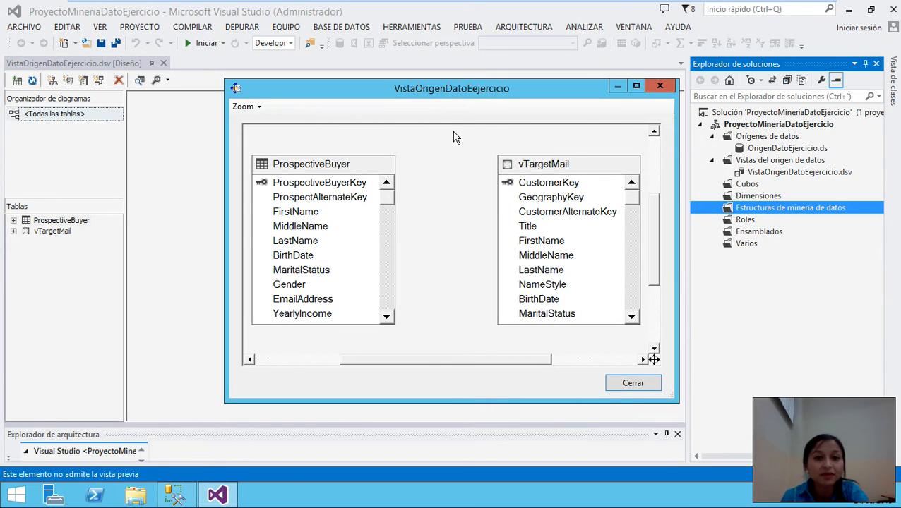
{"action": "left_click", "coordinate": [633, 385]}
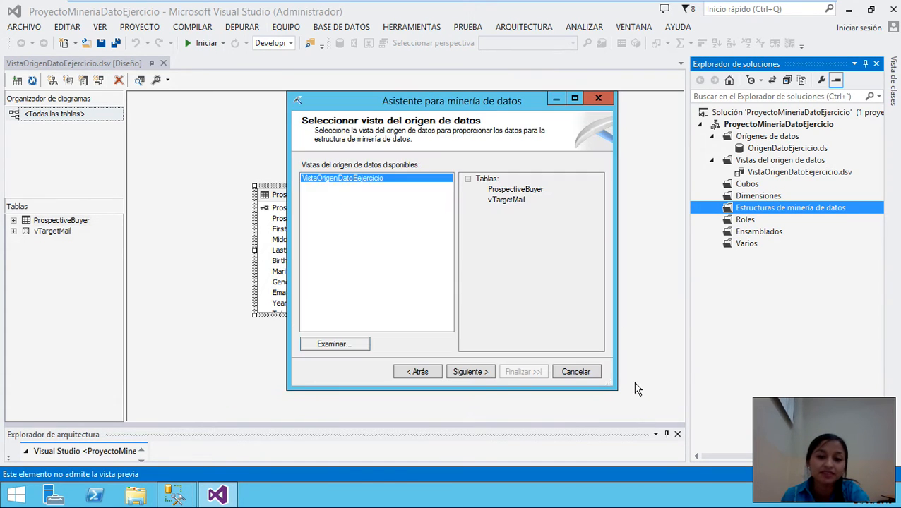
{"action": "left_click", "coordinate": [469, 372]}
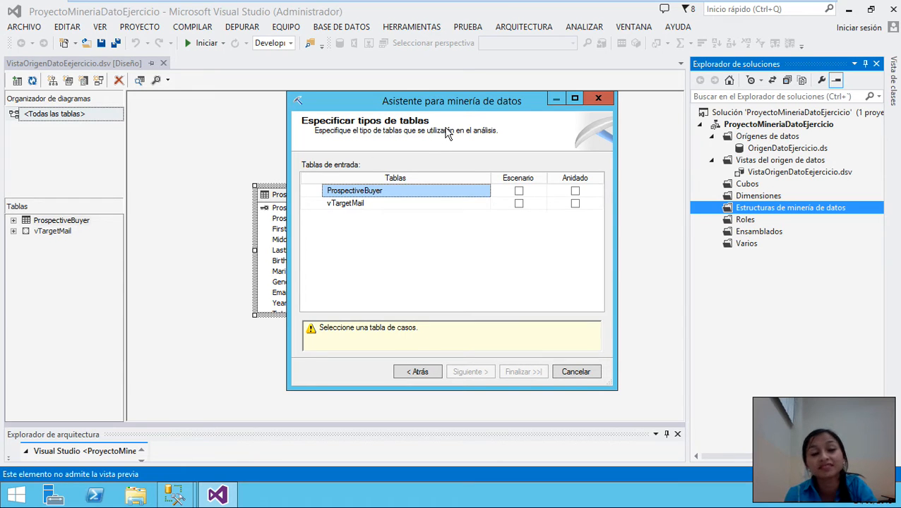
{"action": "left_click", "coordinate": [357, 203]}
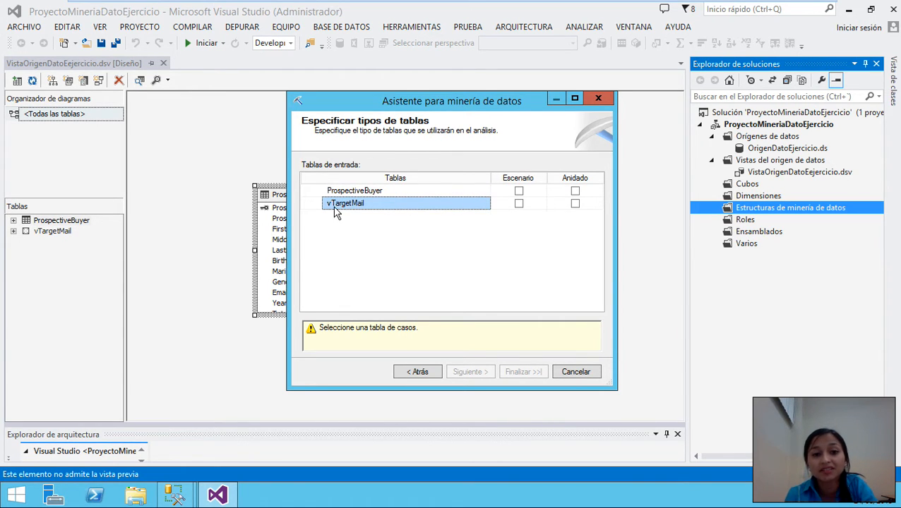
{"action": "left_click", "coordinate": [520, 204]}
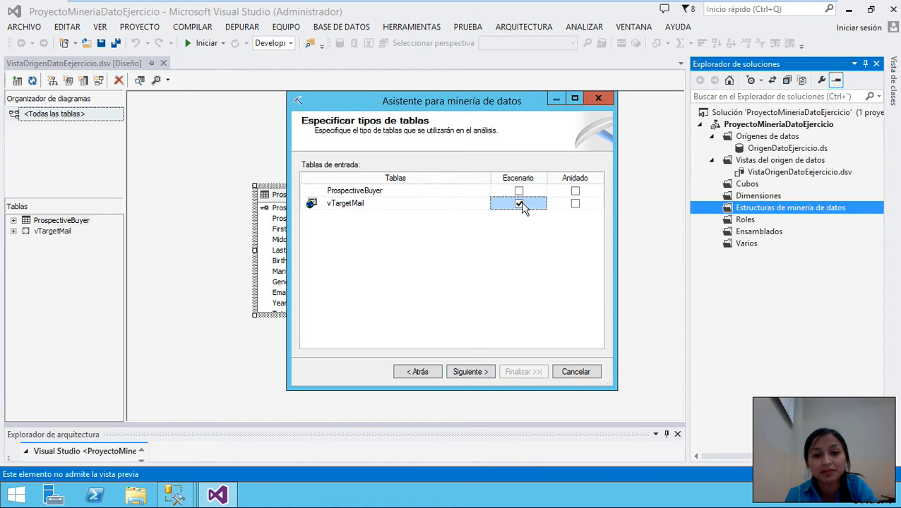
{"action": "left_click", "coordinate": [466, 374]}
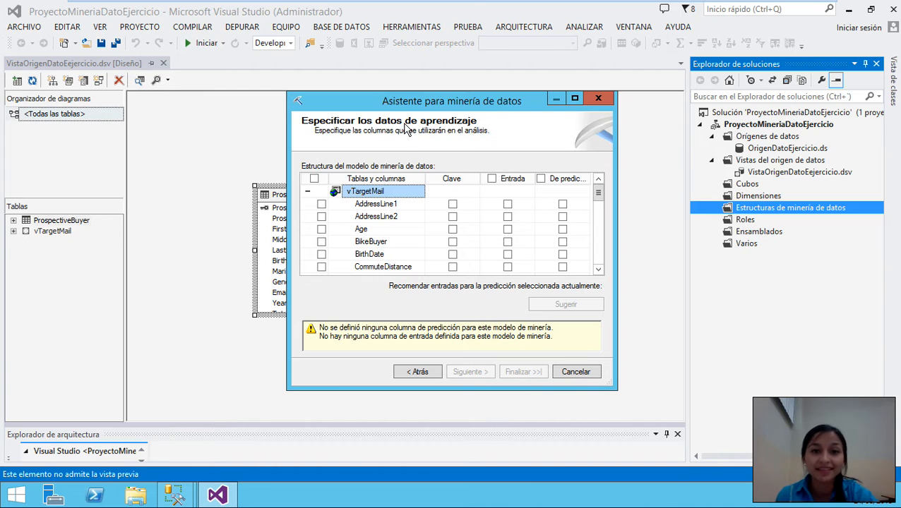
- Include BikeBuyer as the predictable column and request suggested related input columns
{"action": "left_click", "coordinate": [321, 242]}
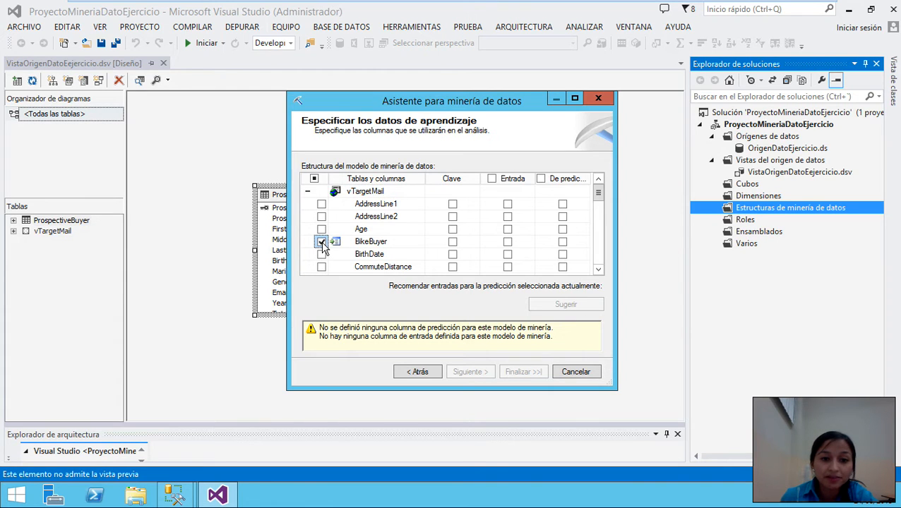
{"action": "left_click", "coordinate": [563, 242]}
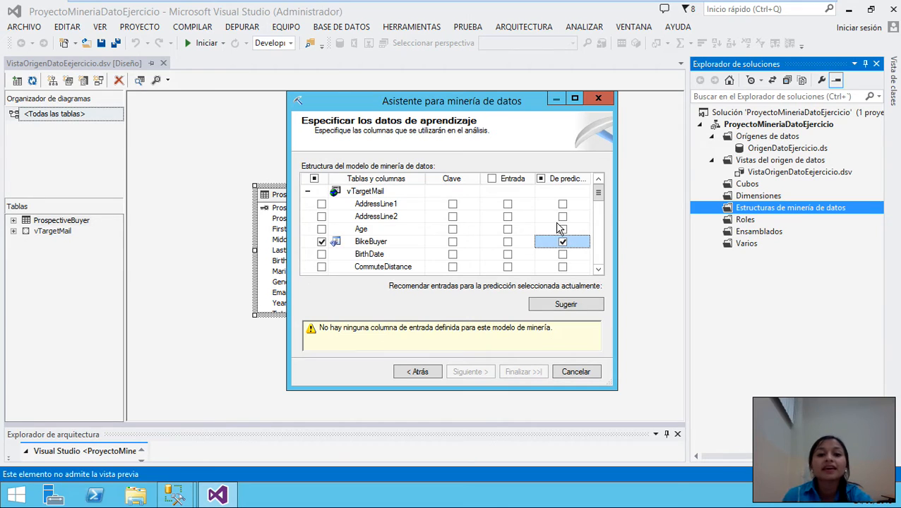
{"action": "left_click", "coordinate": [565, 305]}
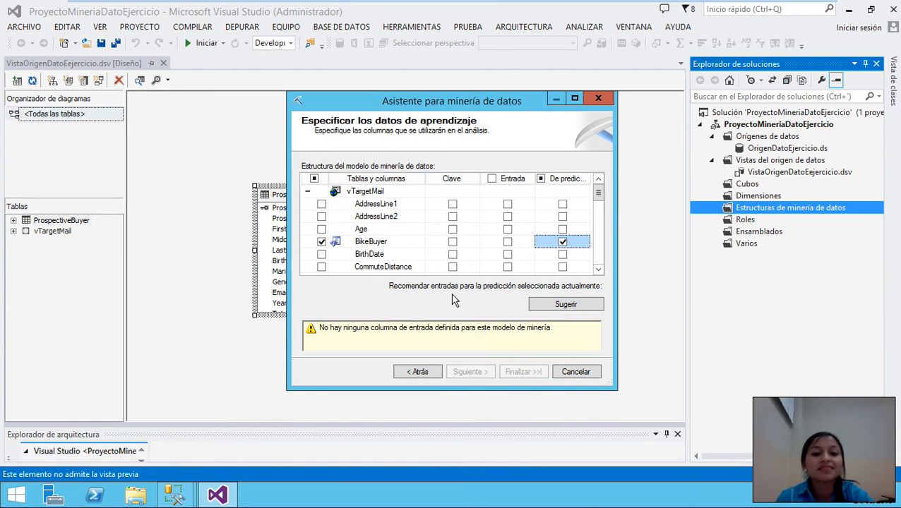
{"action": "left_click", "coordinate": [562, 307]}
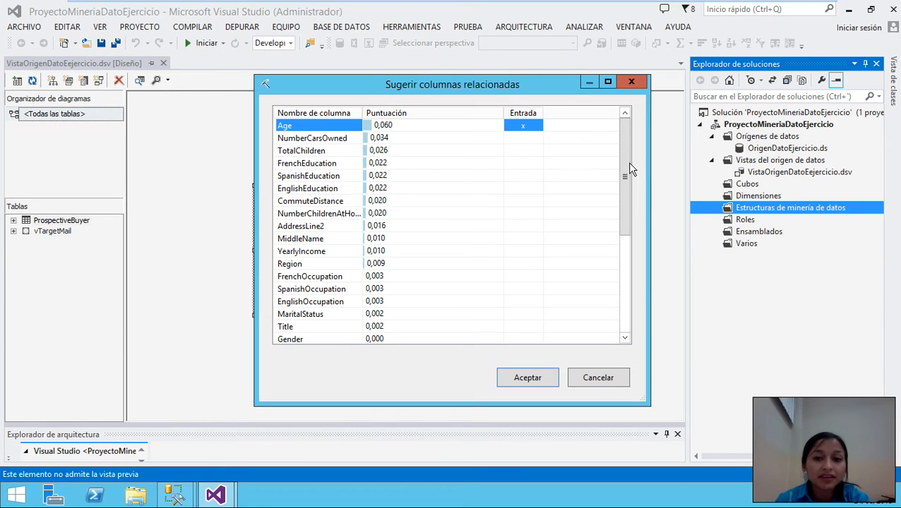
- Mark TotalChildren, SpanishEducation, EnglishEducation, YearlyIncome and Region as suggested inputs
{"action": "left_click_drag", "start_coordinate": [627, 173], "coordinate": [551, 145]}
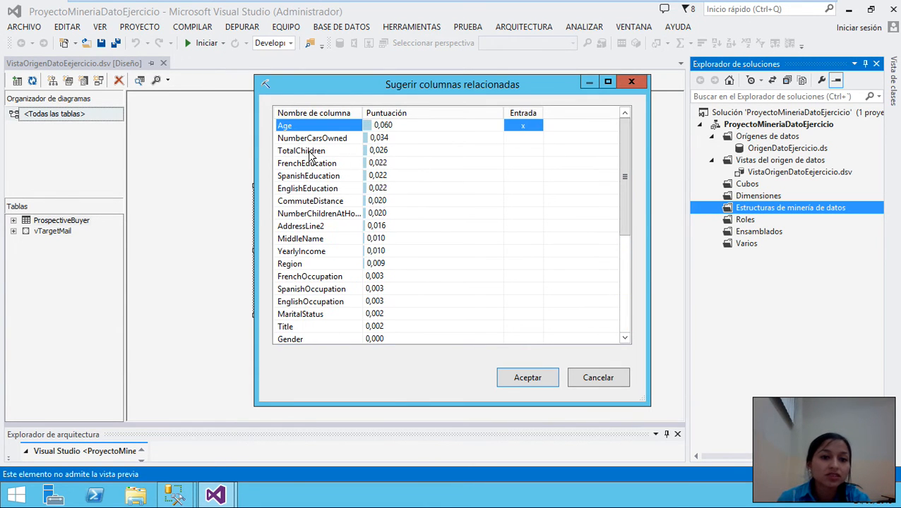
{"action": "left_click", "coordinate": [522, 150]}
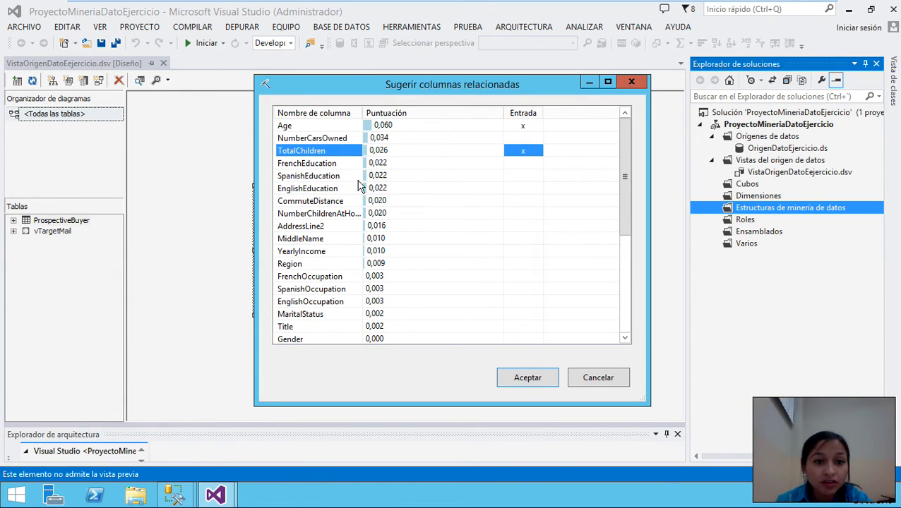
{"action": "left_click", "coordinate": [522, 177]}
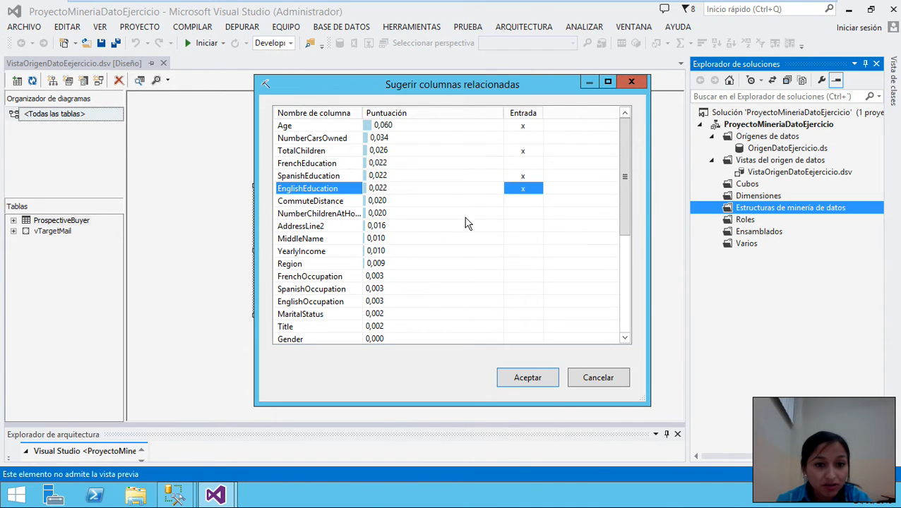
{"action": "left_click", "coordinate": [523, 226]}
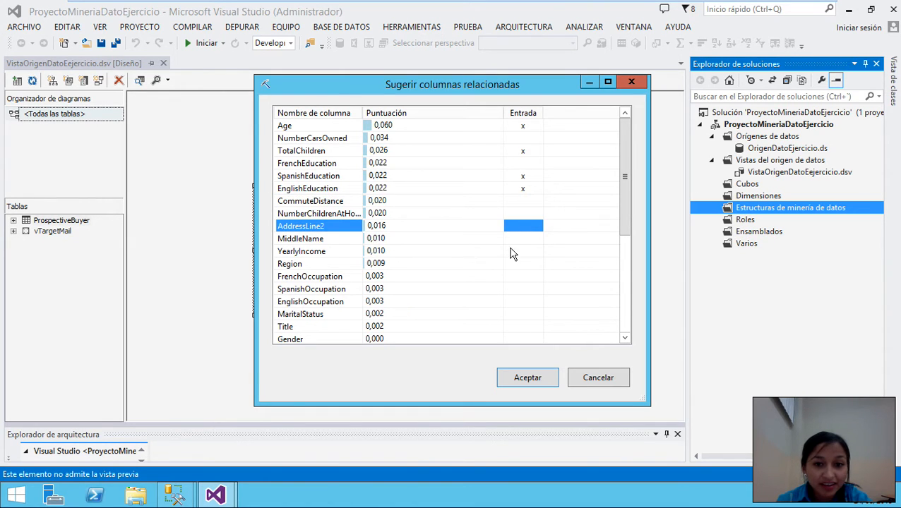
{"action": "left_click", "coordinate": [524, 251]}
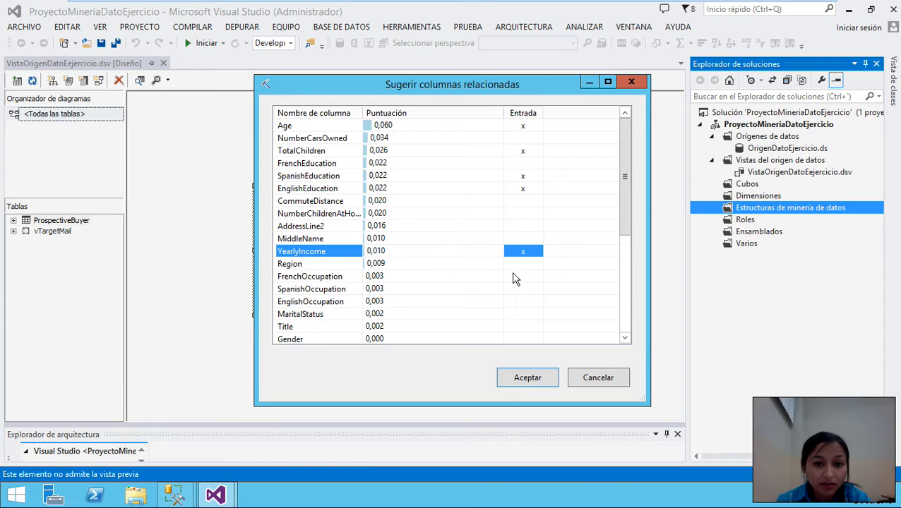
{"action": "left_click", "coordinate": [524, 264]}
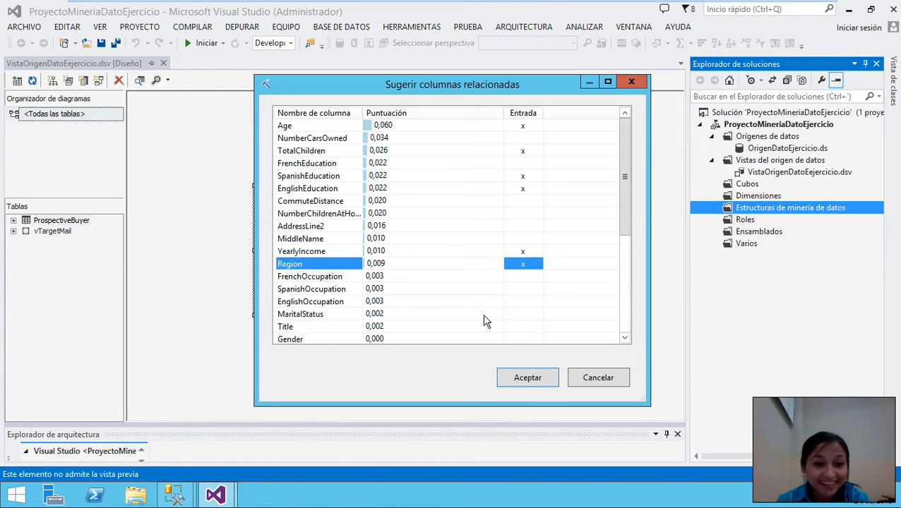
{"action": "left_click", "coordinate": [523, 306]}
{"action": "left_click", "coordinate": [522, 302]}
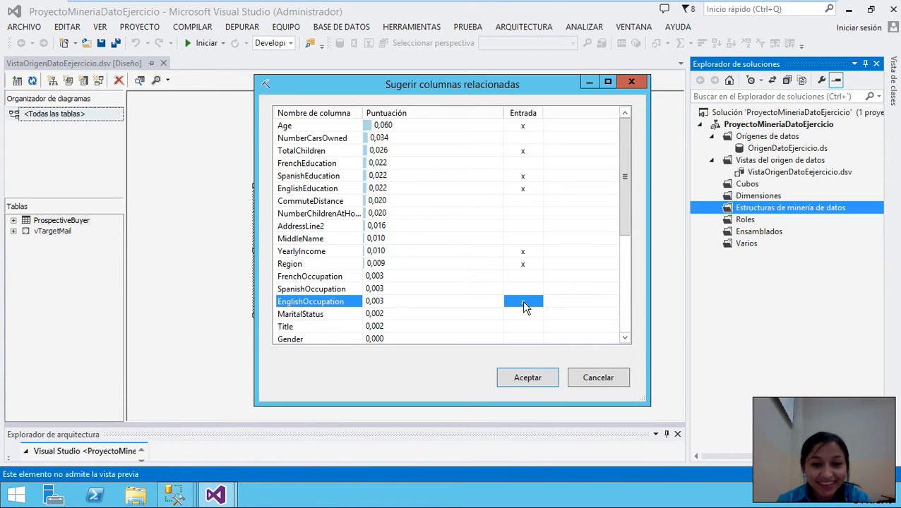
- Mark MaritalStatus, Gender and GeographyKey as suggested inputs
{"action": "left_click", "coordinate": [524, 317]}
{"action": "left_click", "coordinate": [523, 316]}
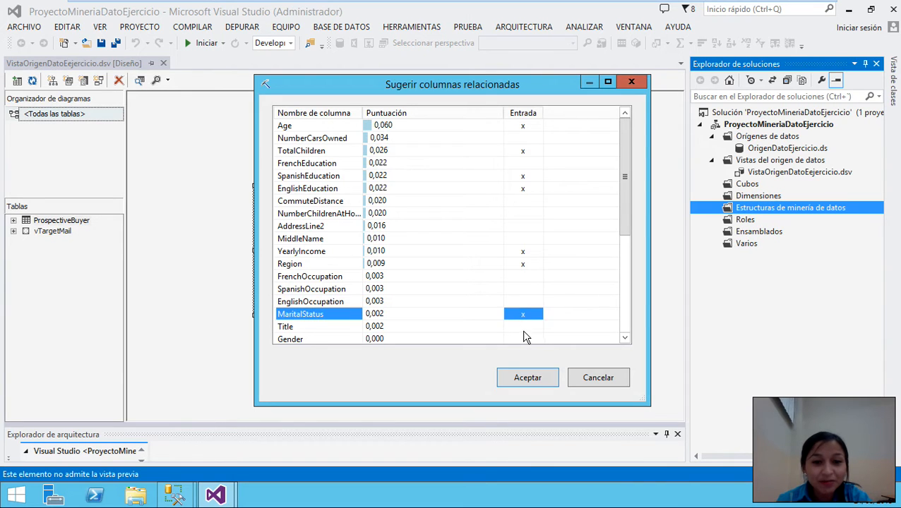
{"action": "left_click", "coordinate": [523, 340]}
{"action": "left_click_drag", "start_coordinate": [614, 221], "coordinate": [617, 281]}
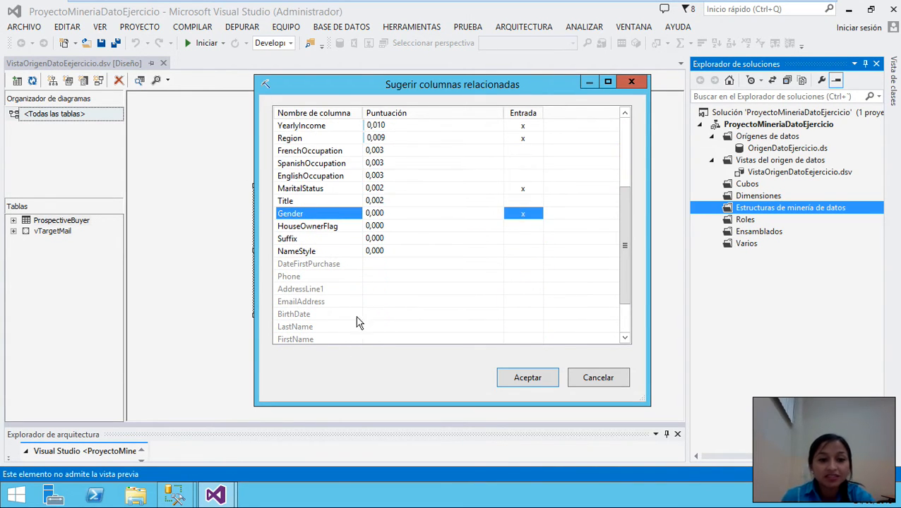
{"action": "left_click_drag", "start_coordinate": [625, 247], "coordinate": [600, 295]}
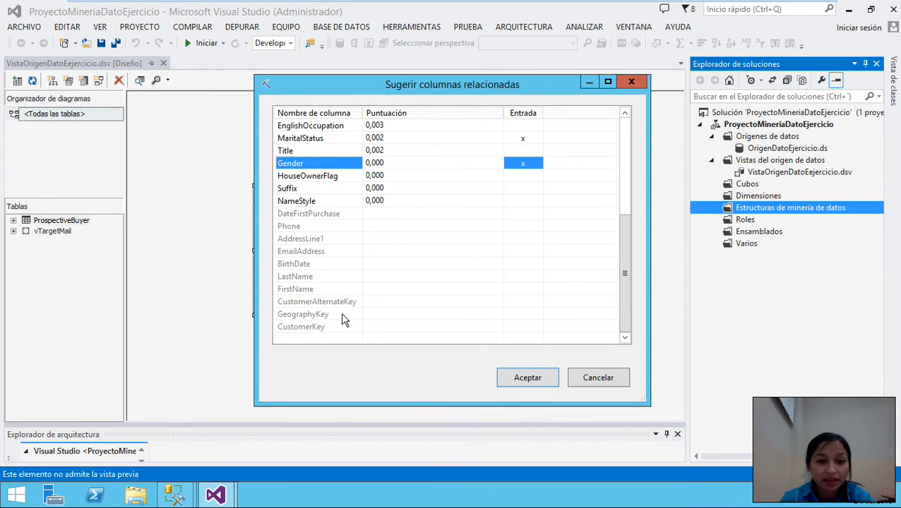
{"action": "left_click", "coordinate": [523, 314]}
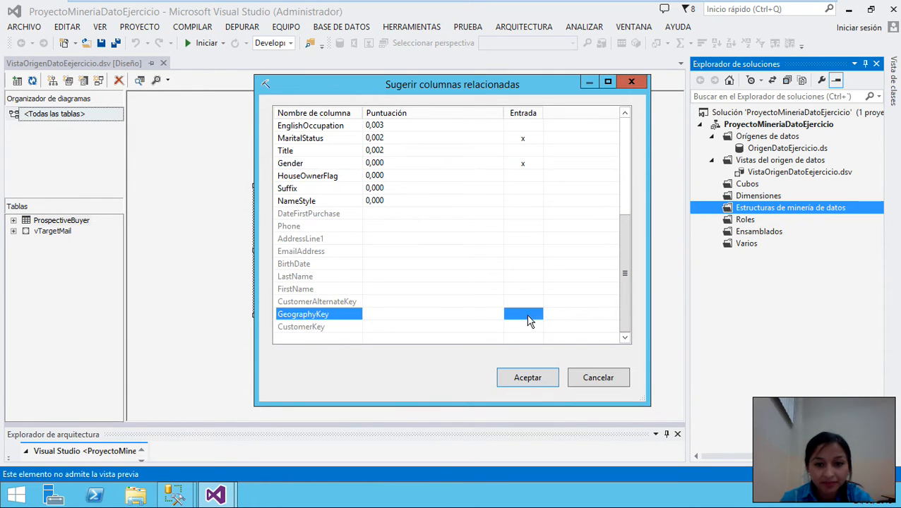
- Accept the suggested inputs and also include AddressLine1, AddressLine2, BirthDate, FirstName and LastName
{"action": "left_click", "coordinate": [526, 379]}
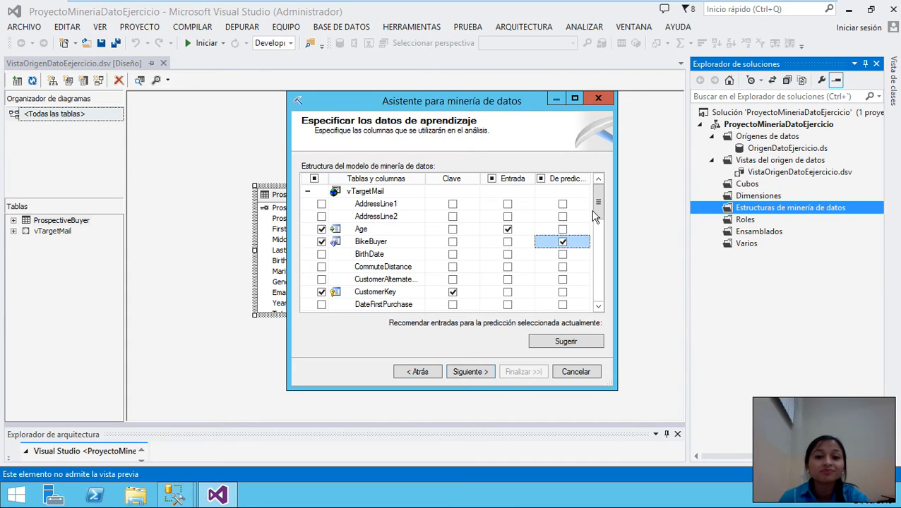
{"action": "mouse_move", "coordinate": [598, 195]}
{"action": "left_mouse_down"}
{"action": "mouse_move", "coordinate": [597, 306]}
{"action": "mouse_move", "coordinate": [604, 247]}
{"action": "mouse_move", "coordinate": [596, 173]}
{"action": "mouse_move", "coordinate": [597, 298]}
{"action": "mouse_move", "coordinate": [597, 187]}
{"action": "mouse_move", "coordinate": [595, 295]}
{"action": "mouse_move", "coordinate": [597, 212]}
{"action": "left_mouse_up"}
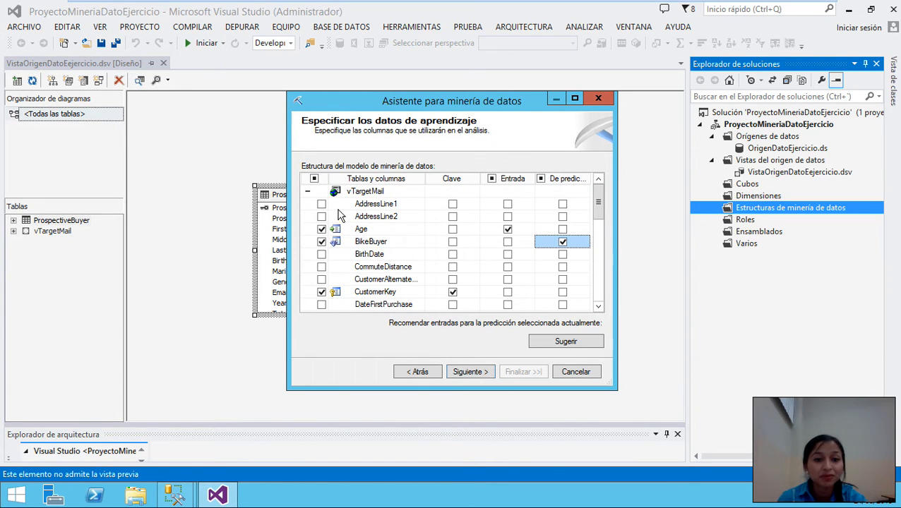
{"action": "left_click", "coordinate": [321, 204]}
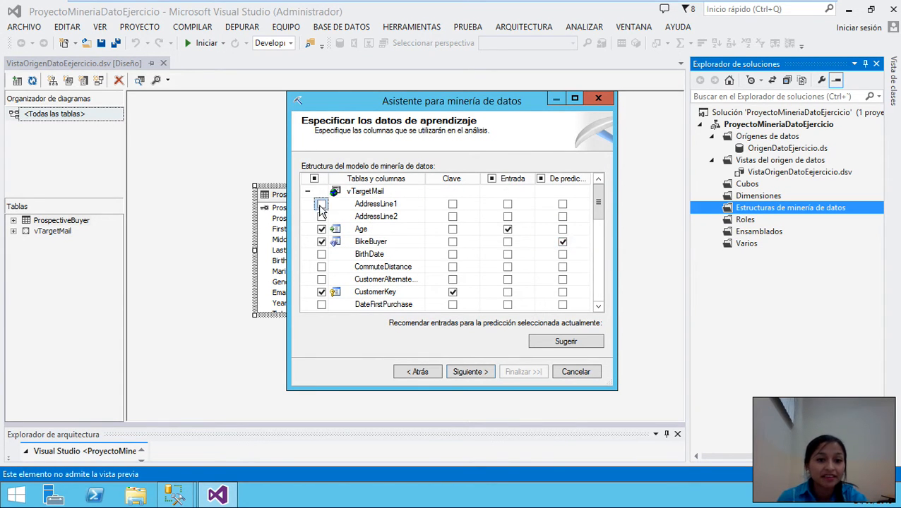
{"action": "left_click", "coordinate": [321, 216]}
{"action": "left_click_drag", "start_coordinate": [597, 206], "coordinate": [598, 228]}
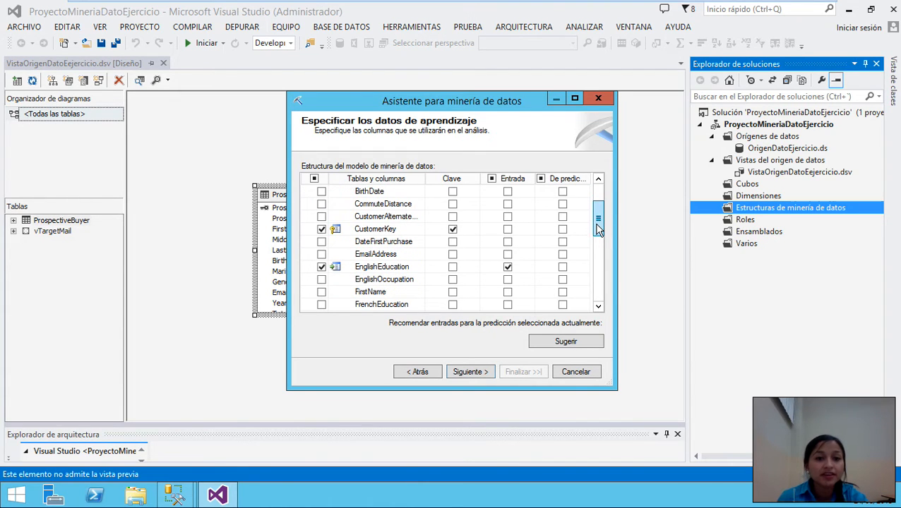
{"action": "left_click", "coordinate": [321, 192]}
{"action": "left_click", "coordinate": [321, 291]}
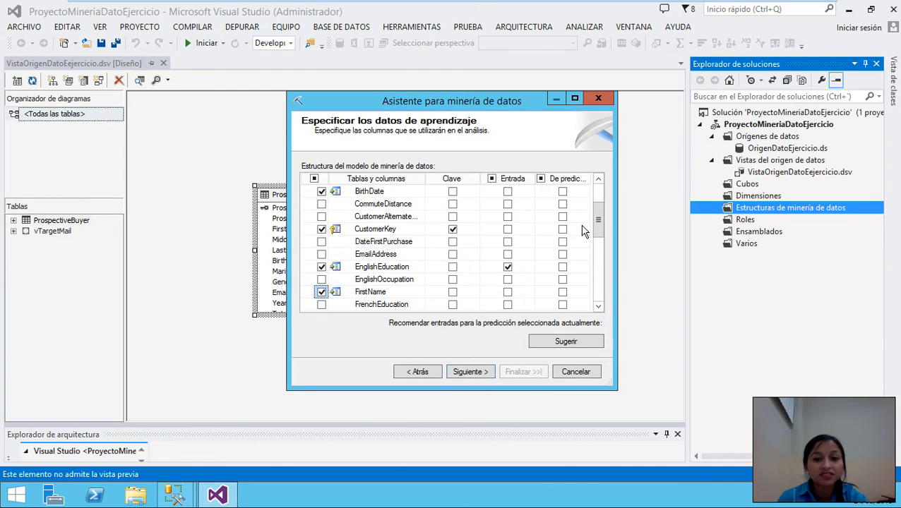
{"action": "left_click_drag", "start_coordinate": [597, 223], "coordinate": [598, 242]}
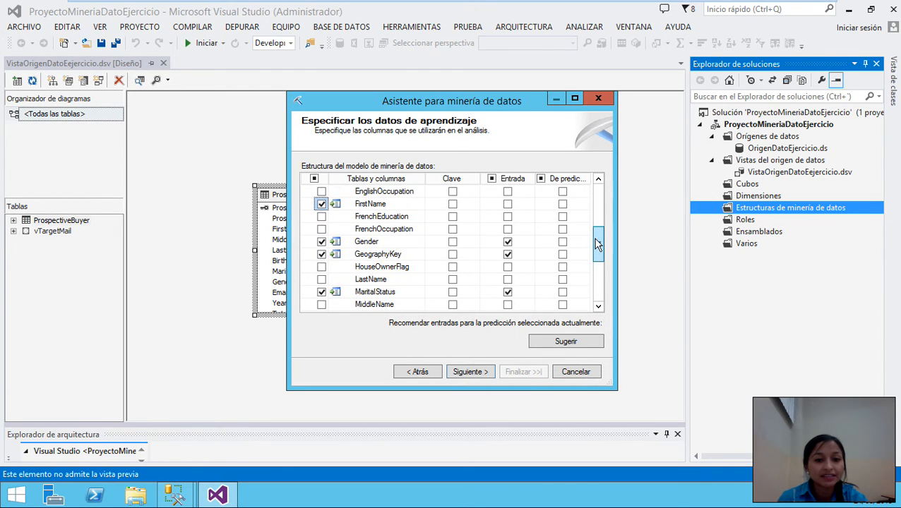
{"action": "left_click", "coordinate": [322, 280]}
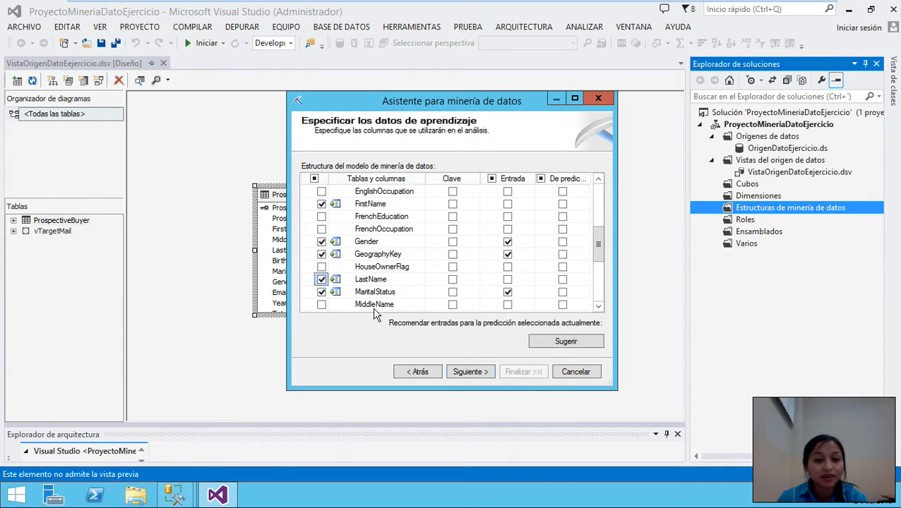
- Detect continuous or discrete content types for the numeric columns
{"action": "left_click", "coordinate": [471, 372]}
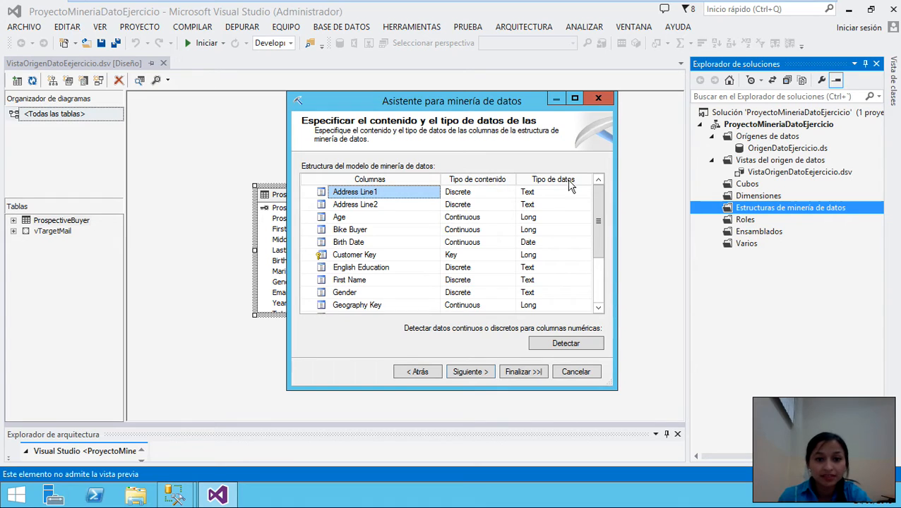
{"action": "left_click_drag", "start_coordinate": [597, 209], "coordinate": [597, 274]}
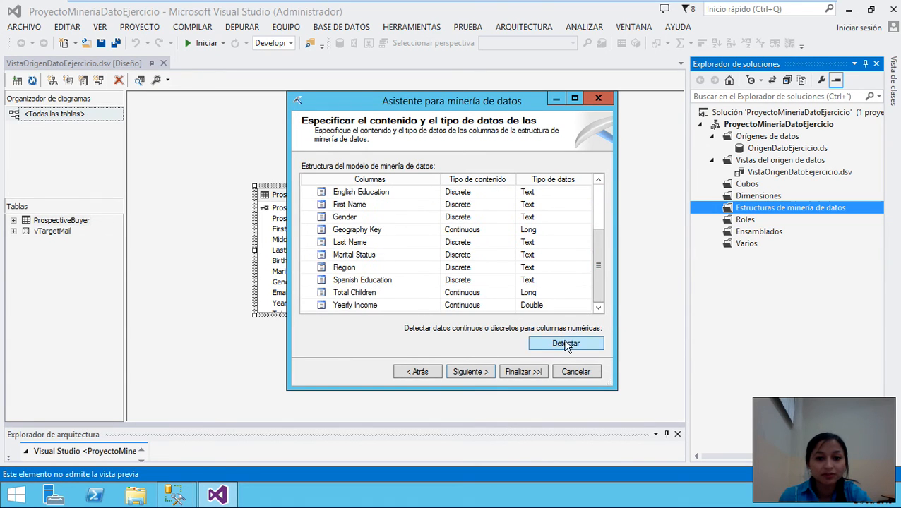
{"action": "left_click", "coordinate": [563, 345]}
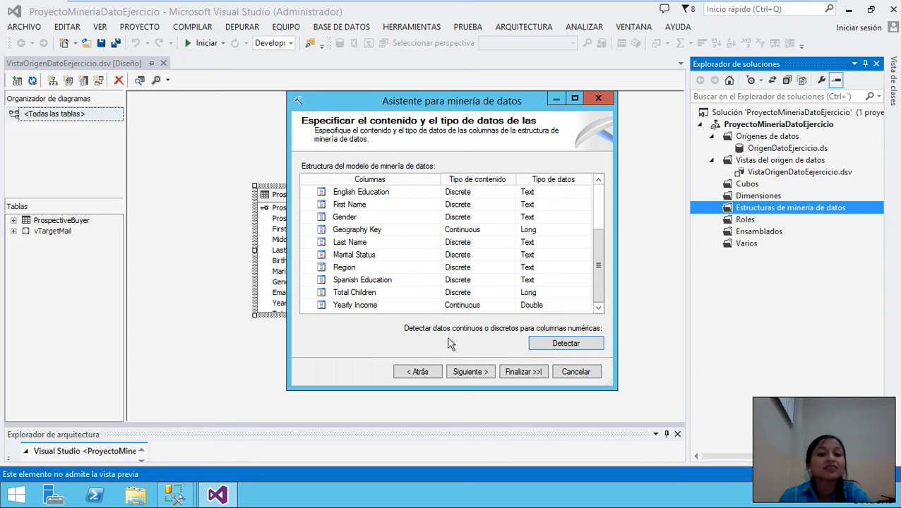
{"action": "left_click_drag", "start_coordinate": [603, 262], "coordinate": [595, 281]}
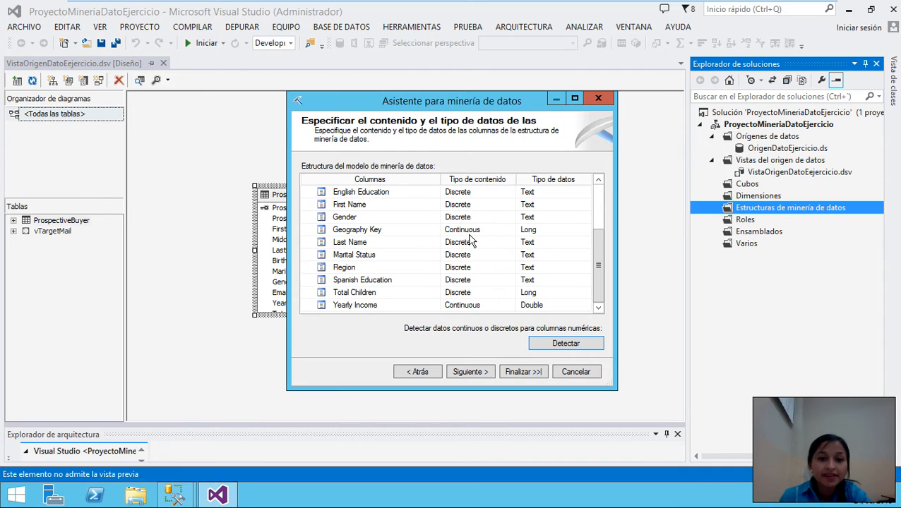
- Set Geography Key's data type to Text and its content type to Discrete
{"action": "left_click", "coordinate": [553, 235]}
{"action": "left_click", "coordinate": [586, 230]}
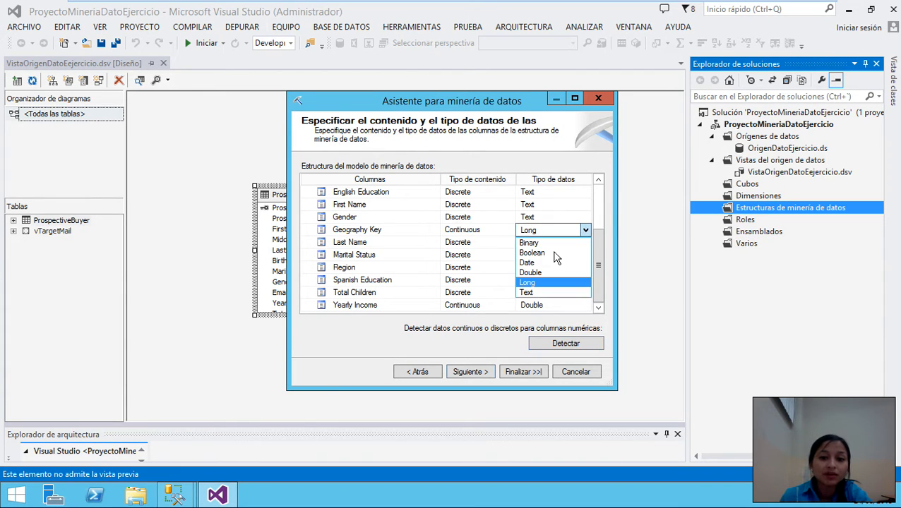
{"action": "left_click", "coordinate": [536, 292]}
{"action": "left_click", "coordinate": [477, 230]}
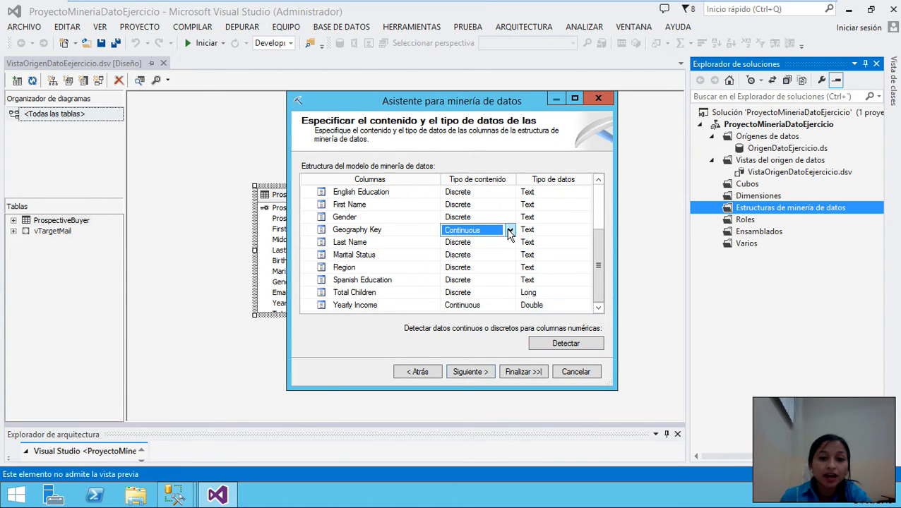
{"action": "left_click", "coordinate": [510, 231]}
{"action": "left_click", "coordinate": [471, 263]}
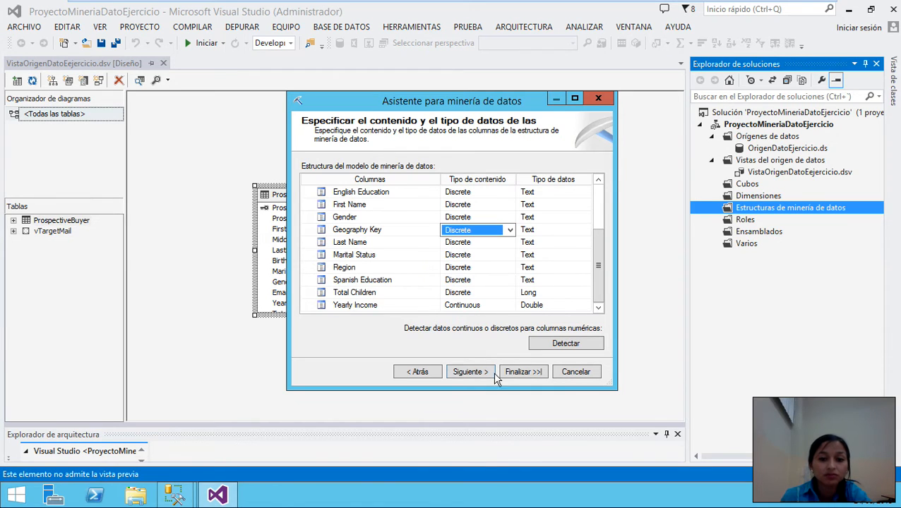
{"action": "left_click", "coordinate": [469, 373]}
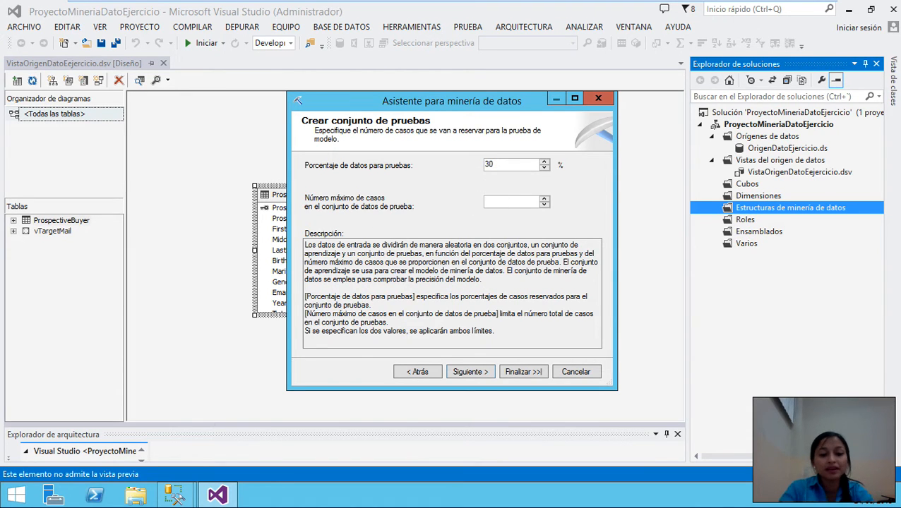
- Accept the default test set of 30% capped at 1000 cases
{"action": "left_click", "coordinate": [466, 372]}
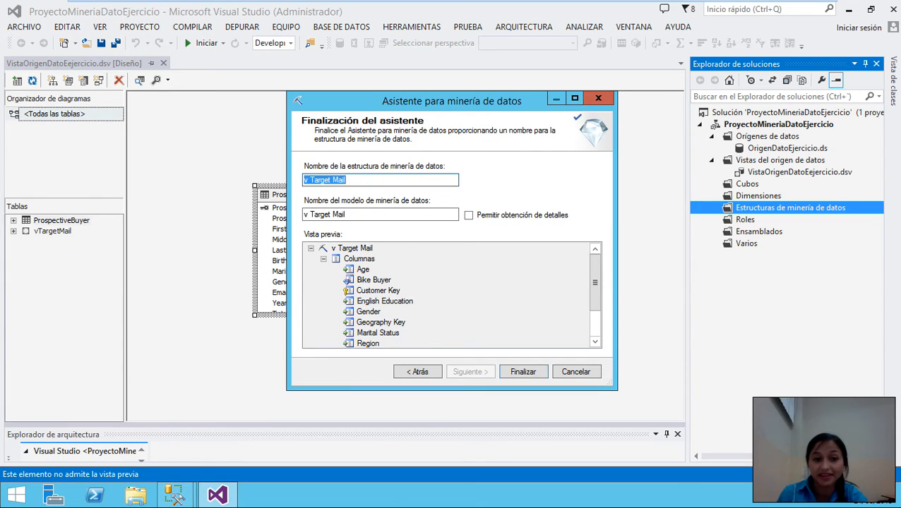
- Name the structure VistaOrigenDatoEjercicio and the model TM_ArbolDeci, enable drill-through, and finish
{"action": "left_click", "coordinate": [371, 181]}
{"action": "left_click_drag", "start_coordinate": [346, 180], "coordinate": [304, 183]}
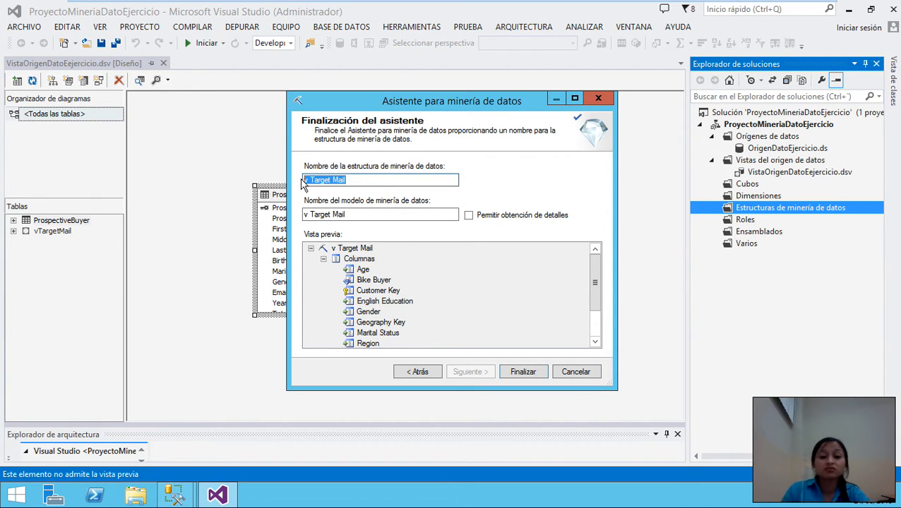
{"action": "key", "text": "BackSpace"}
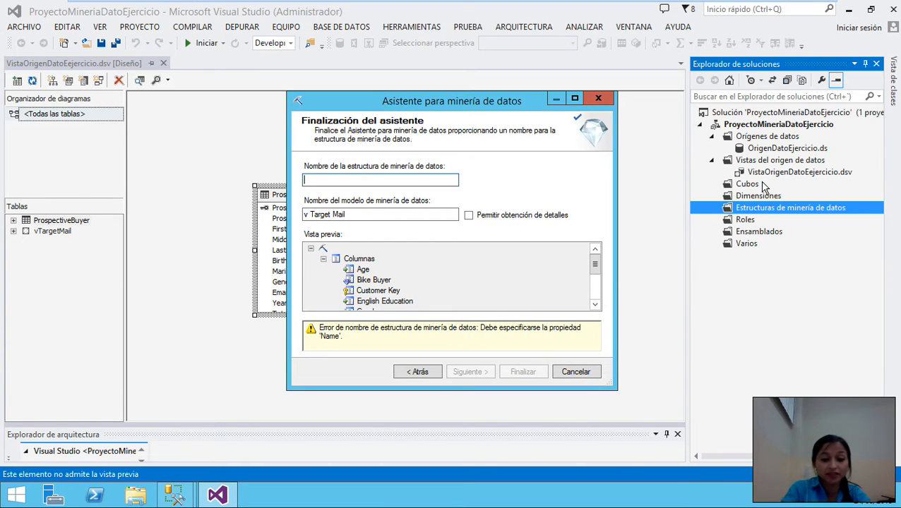
{"action": "type", "text": "VistaO"}
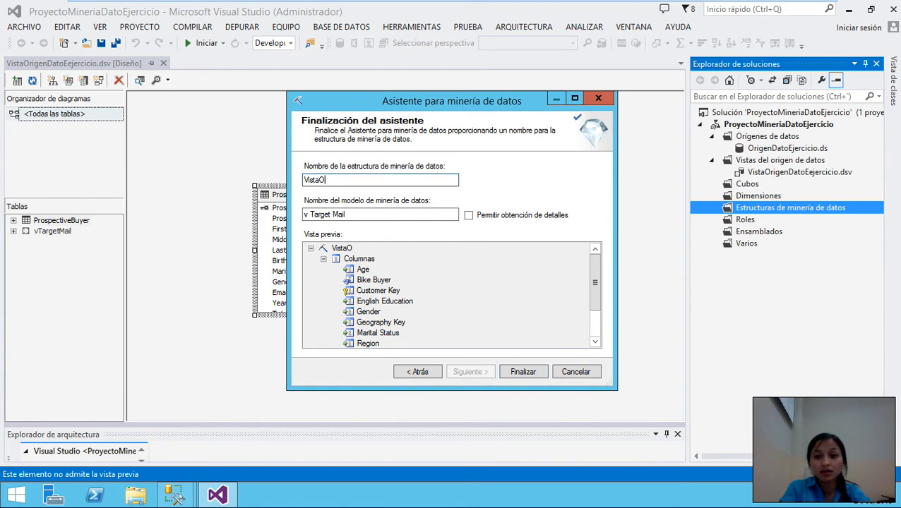
{"action": "type", "text": "rigen"}
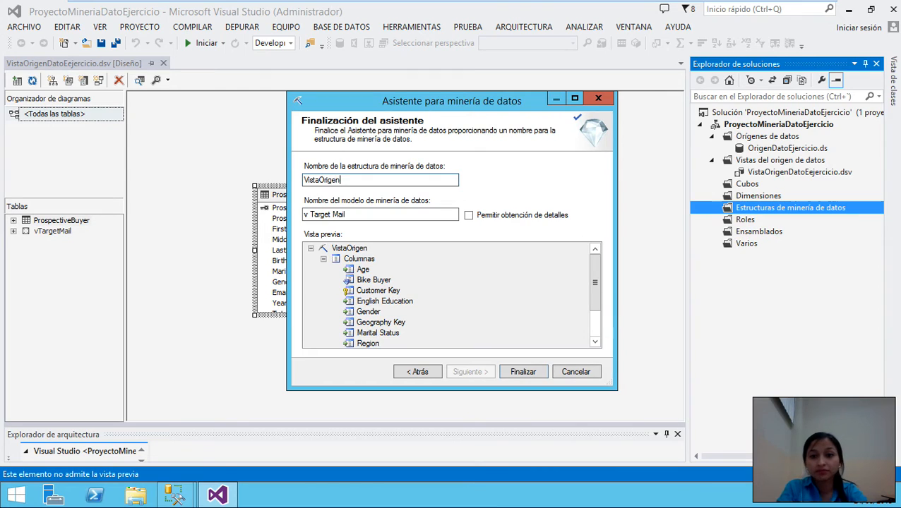
{"action": "type", "text": "D"}
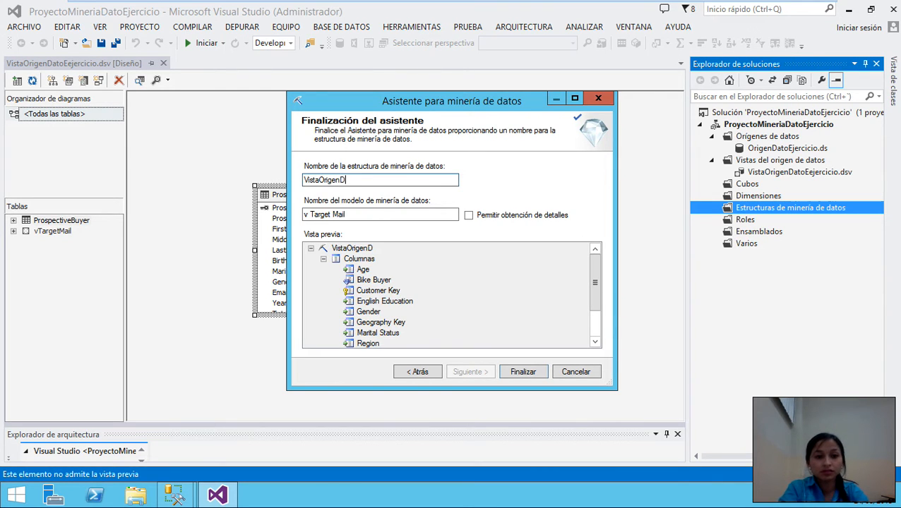
{"action": "type", "text": "atoEjercicio"}
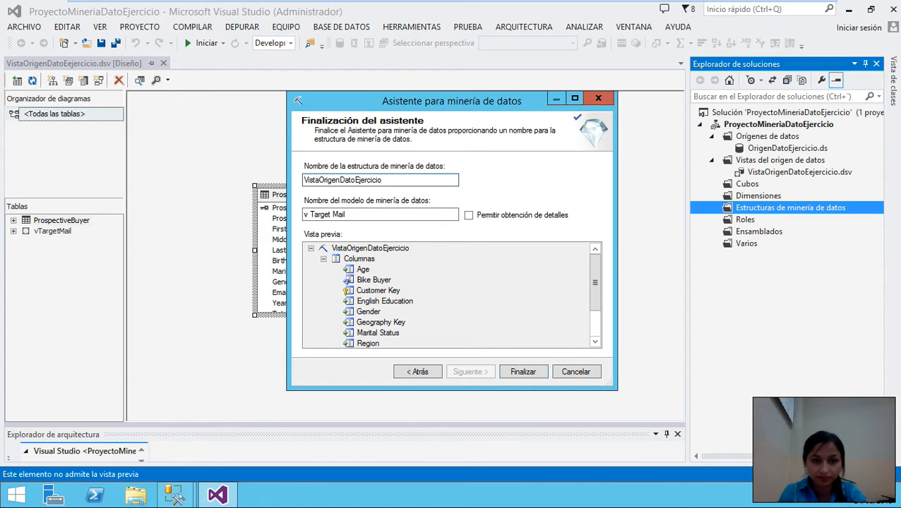
{"action": "left_click_drag", "start_coordinate": [347, 215], "coordinate": [287, 221]}
{"action": "key", "text": "BackSpace"}
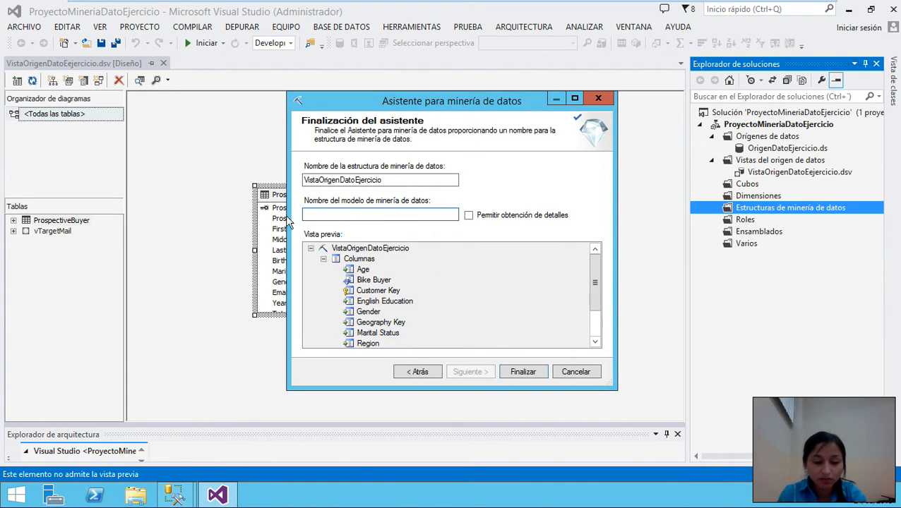
{"action": "key", "text": "ctrl+z"}
{"action": "type", "text": "TM_ArbolDeci"}
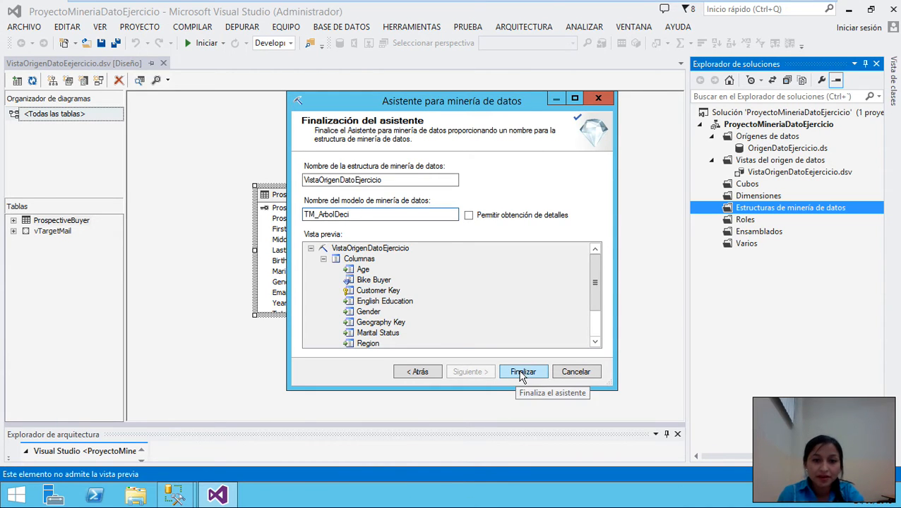
{"action": "left_click", "coordinate": [469, 216]}
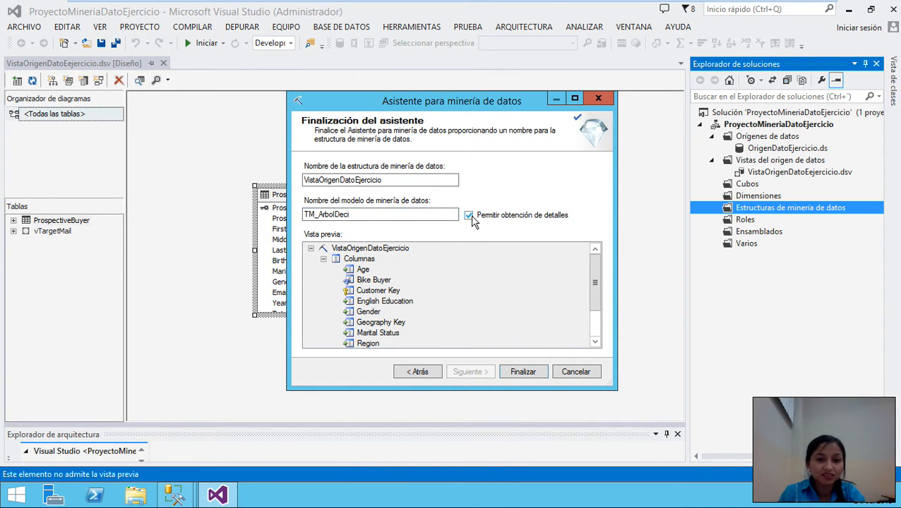
{"action": "left_click", "coordinate": [524, 373]}
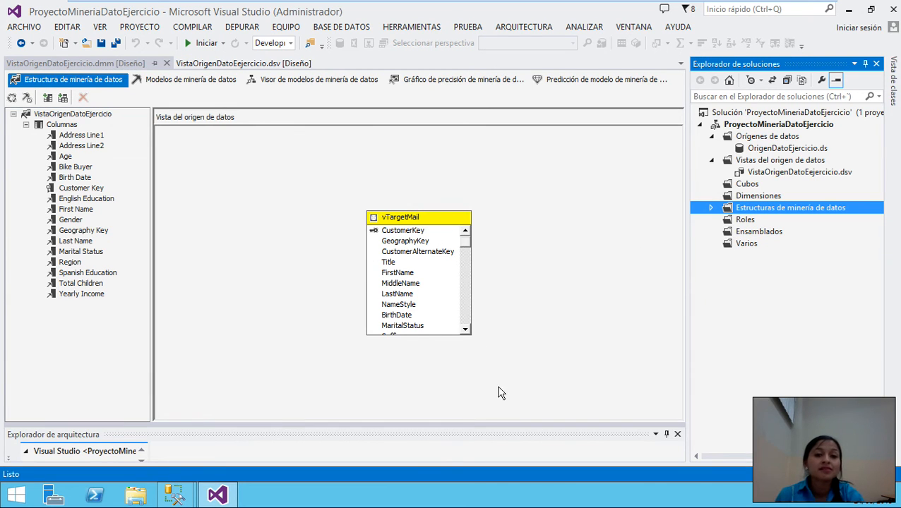
- Expand Estructuras de minería de datos and open VistaOrigenDatoEjercicio.dmm
{"action": "left_click", "coordinate": [712, 208]}
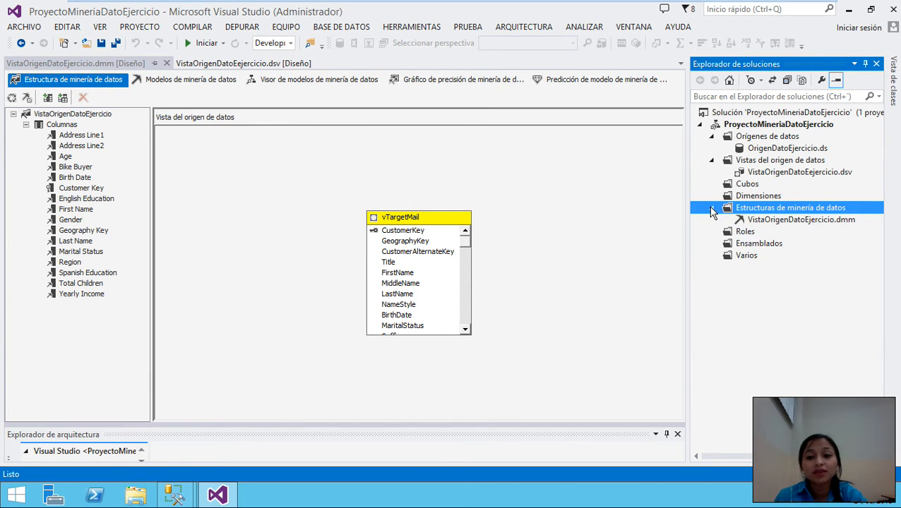
{"action": "double_click", "coordinate": [790, 219]}
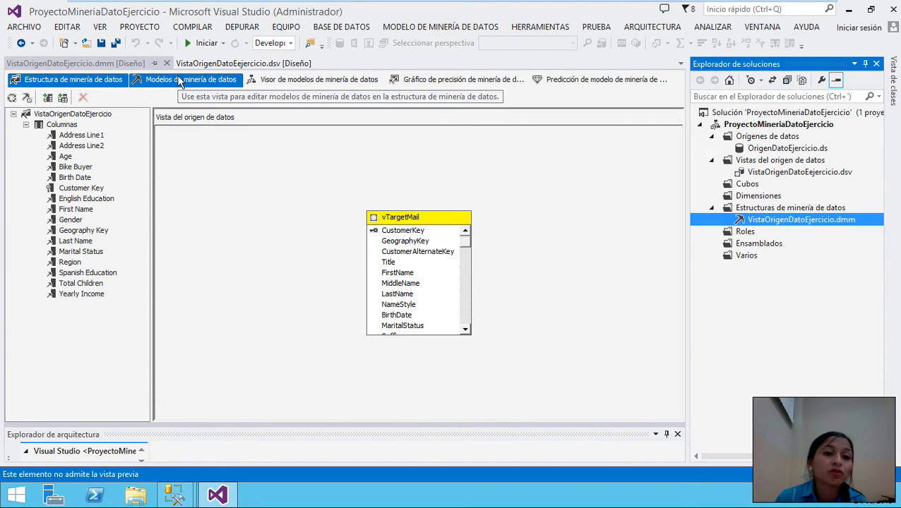
- Show the mining models tab with TM_ArbolDeci and bring up the Estructura header's actions
{"action": "left_click", "coordinate": [200, 79]}
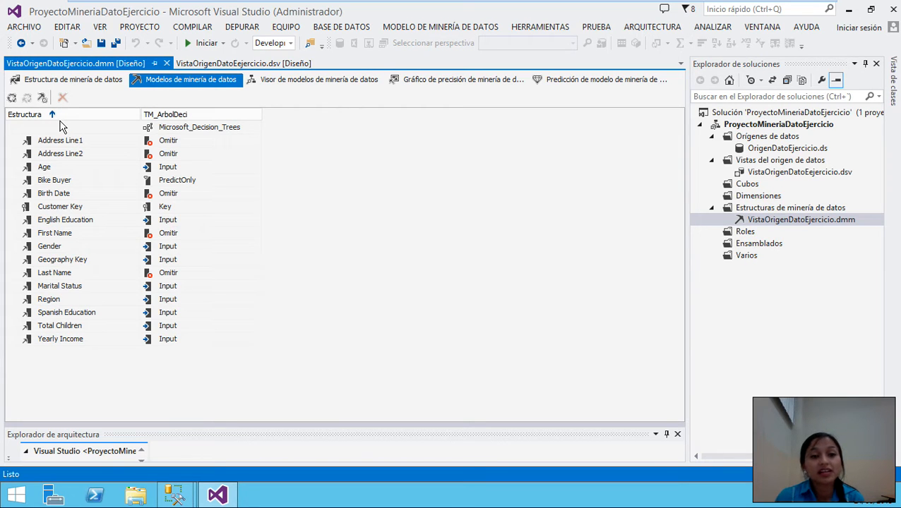
{"action": "right_click", "coordinate": [15, 113]}
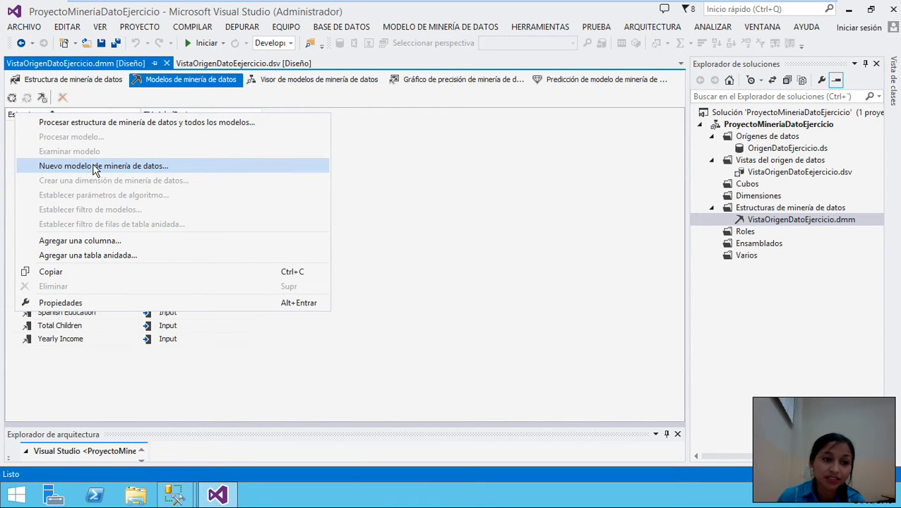
- Create a new mining model named TM_Cluster using the Microsoft Clustering algorithm
{"action": "left_click", "coordinate": [94, 167]}
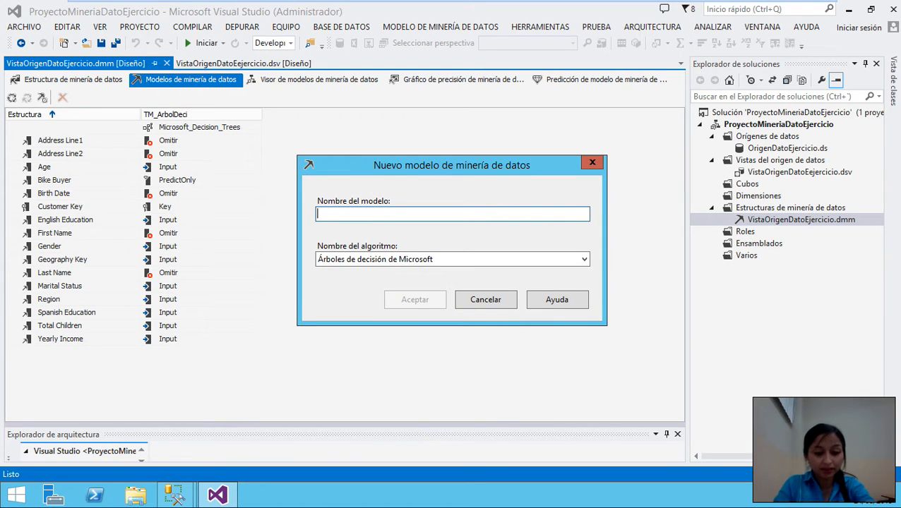
{"action": "type", "text": "TM_"}
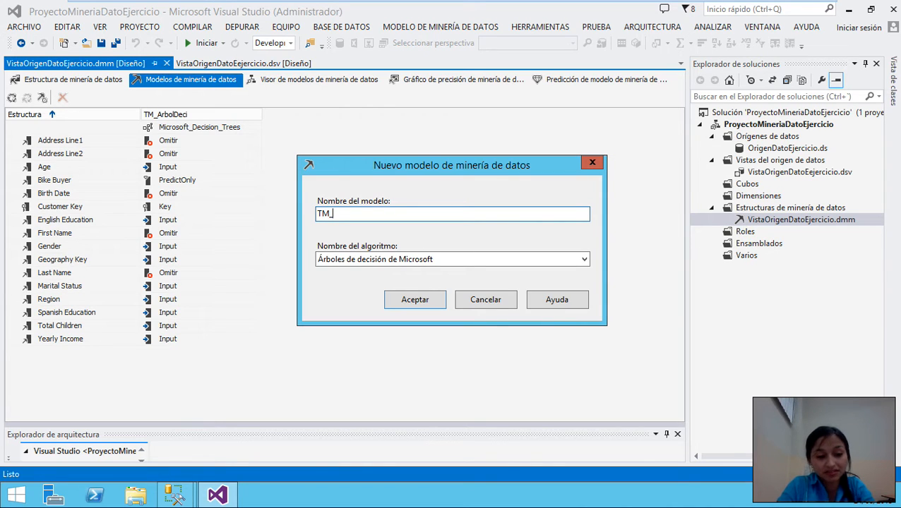
{"action": "type", "text": "Cluster"}
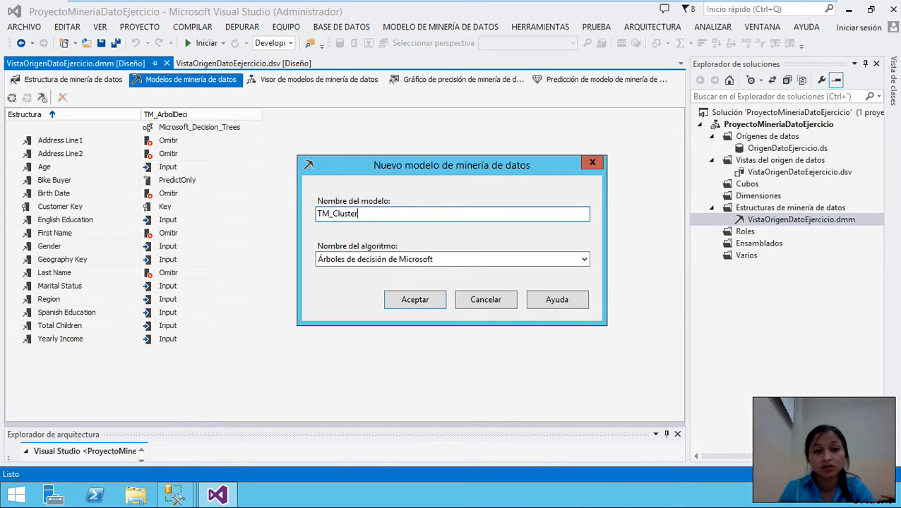
{"action": "left_click", "coordinate": [456, 262]}
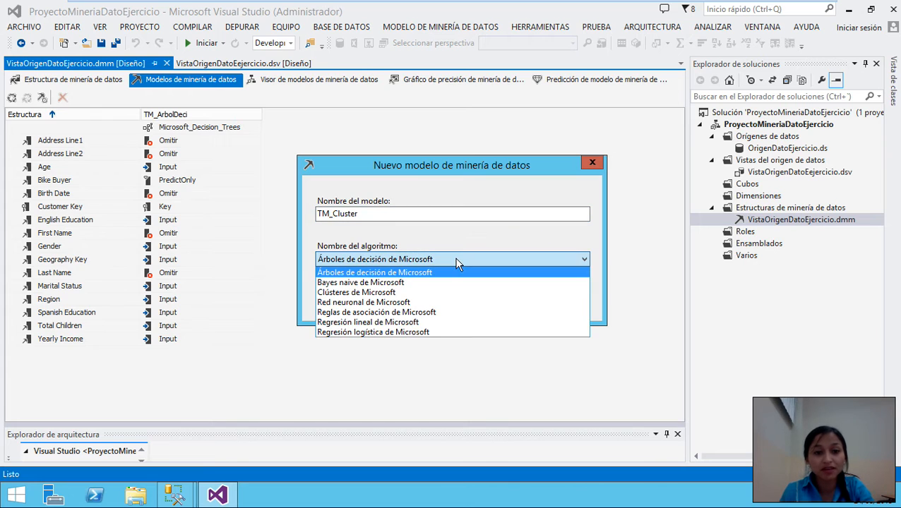
{"action": "left_click", "coordinate": [382, 292]}
{"action": "left_click", "coordinate": [420, 301]}
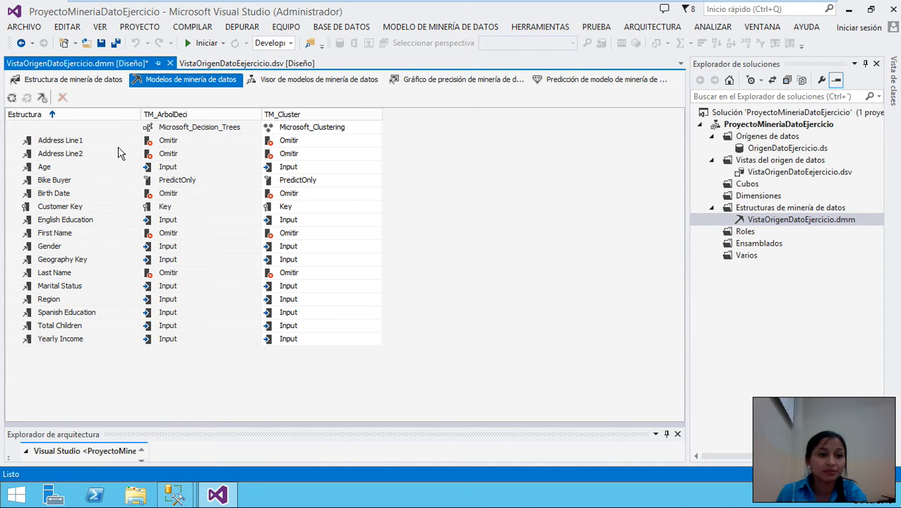
- Start a new mining model TM_BayesNaive with the Microsoft Naive Bayes algorithm
{"action": "left_click", "coordinate": [24, 116]}
{"action": "right_click", "coordinate": [25, 117]}
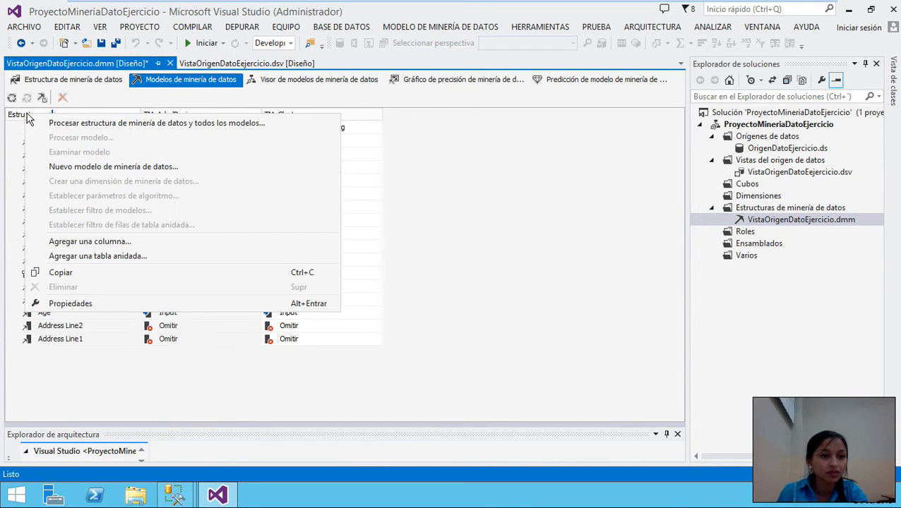
{"action": "left_click", "coordinate": [95, 169]}
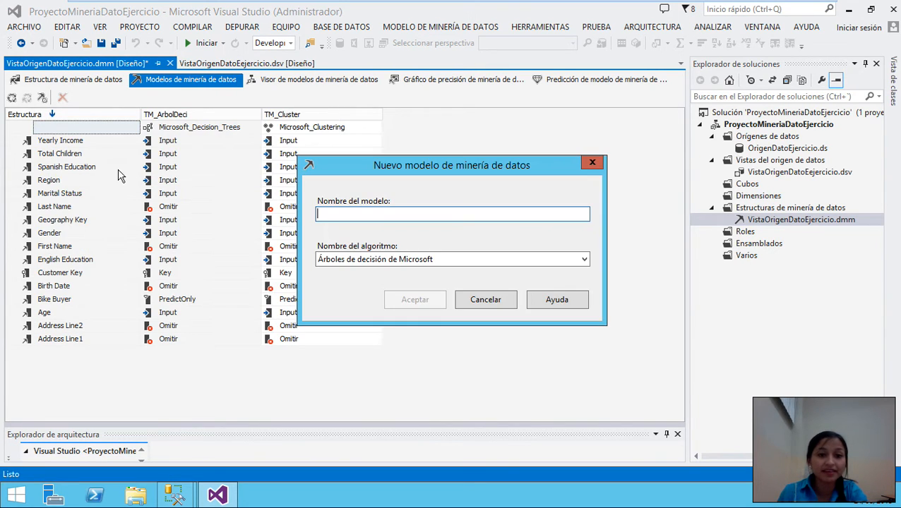
{"action": "type", "text": "TM"}
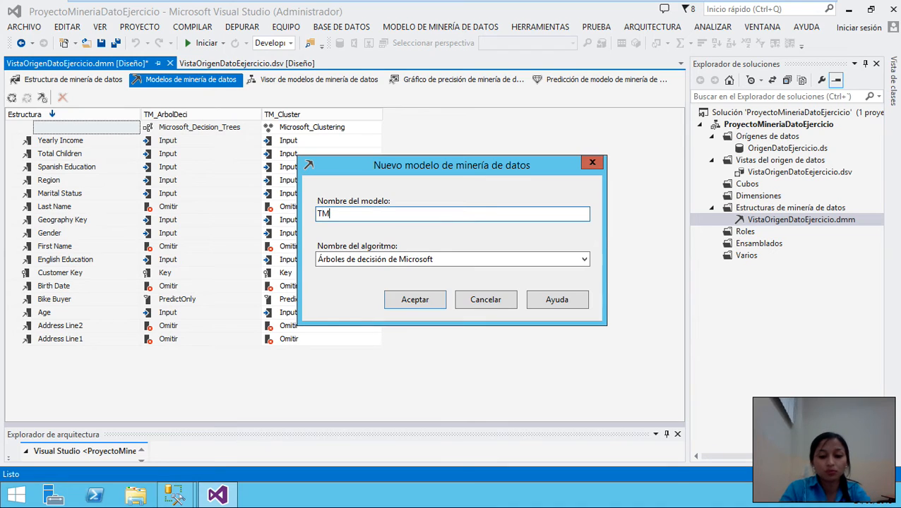
{"action": "type", "text": "_Bay"}
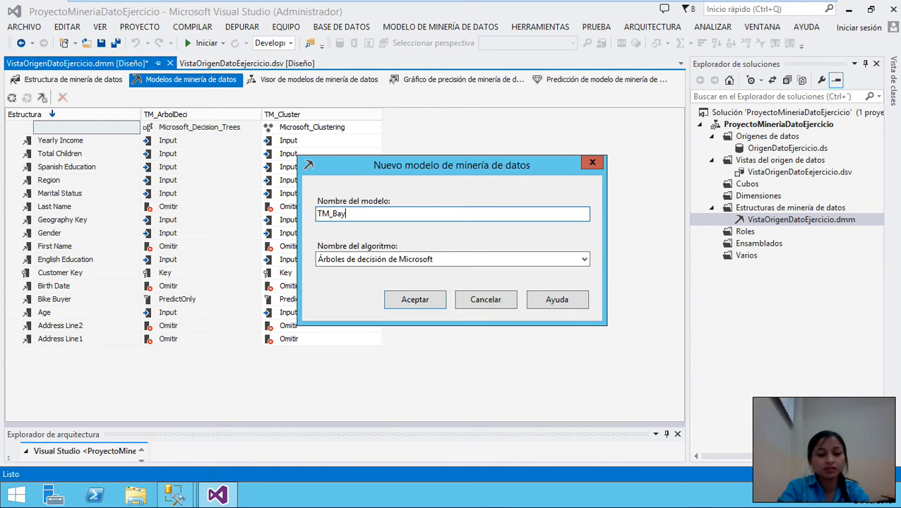
{"action": "type", "text": "esNaive"}
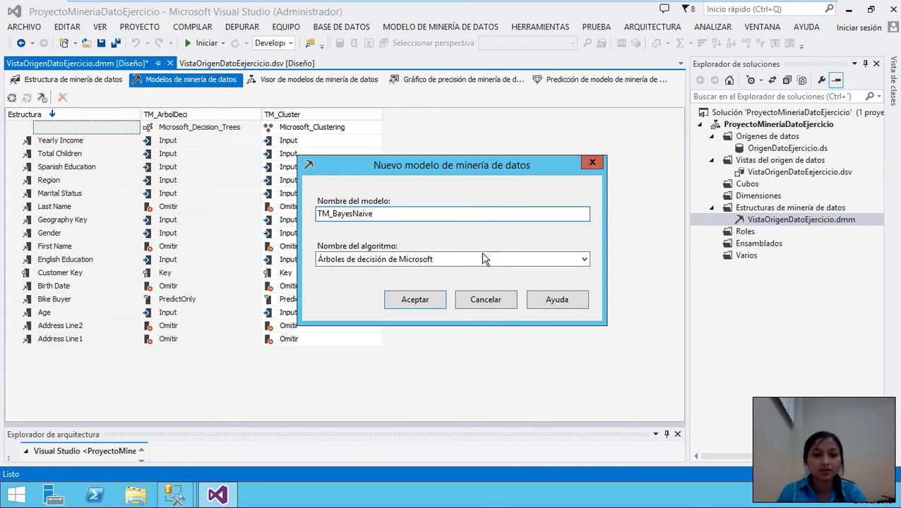
{"action": "left_click", "coordinate": [451, 258]}
{"action": "left_click", "coordinate": [413, 283]}
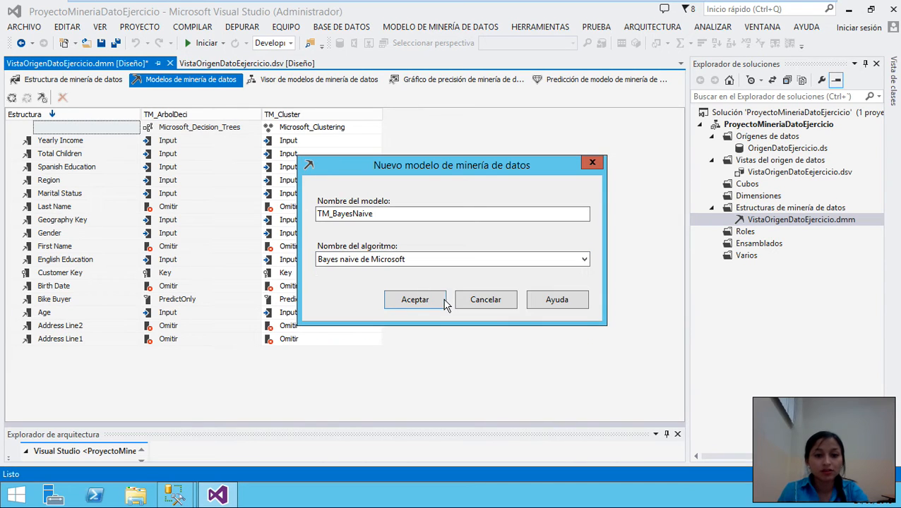
{"action": "left_click", "coordinate": [438, 305]}
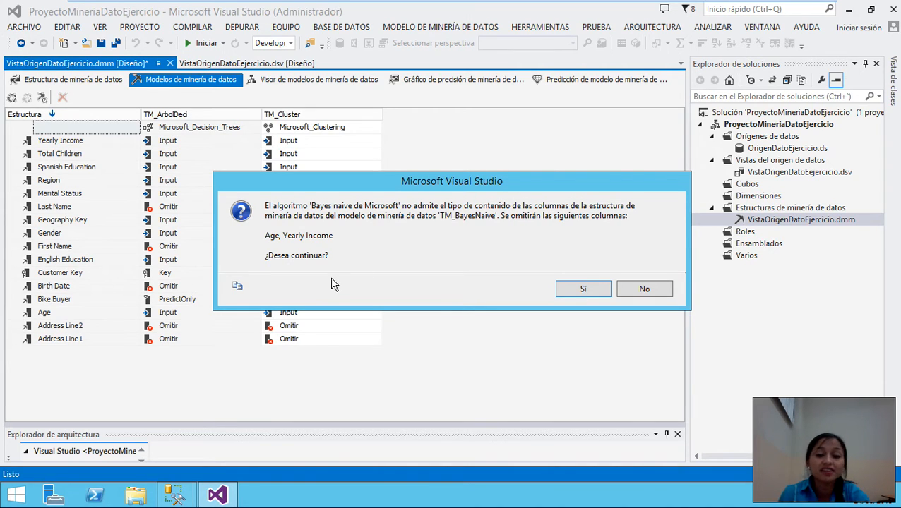
- Accept the warning so TM_BayesNaive is created with Age and Yearly Income omitted
{"action": "left_click", "coordinate": [584, 289]}
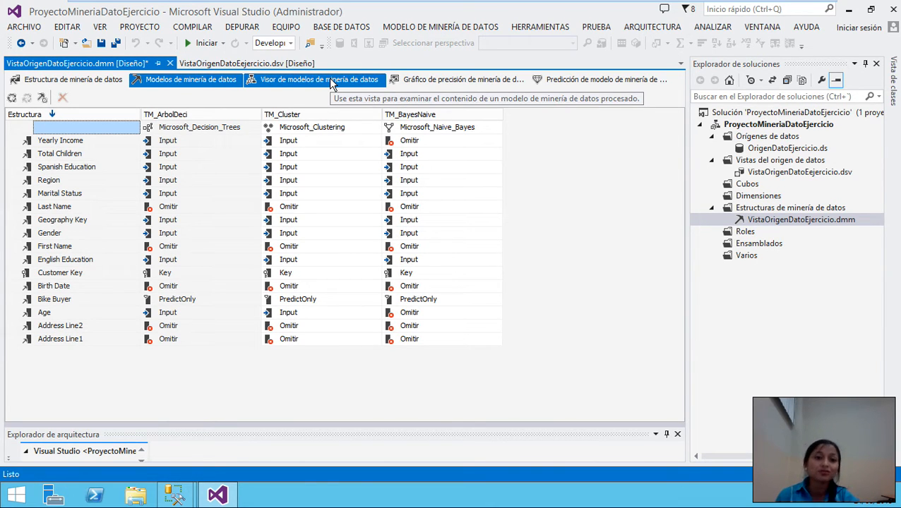
- Switch to the mining model viewer and agree to build and deploy the project first
{"action": "left_click", "coordinate": [335, 80]}
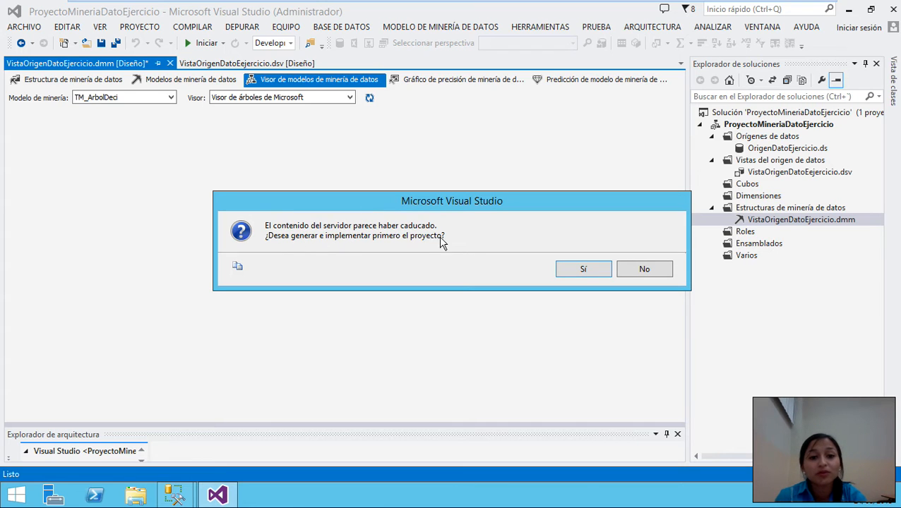
{"action": "left_click", "coordinate": [583, 271]}
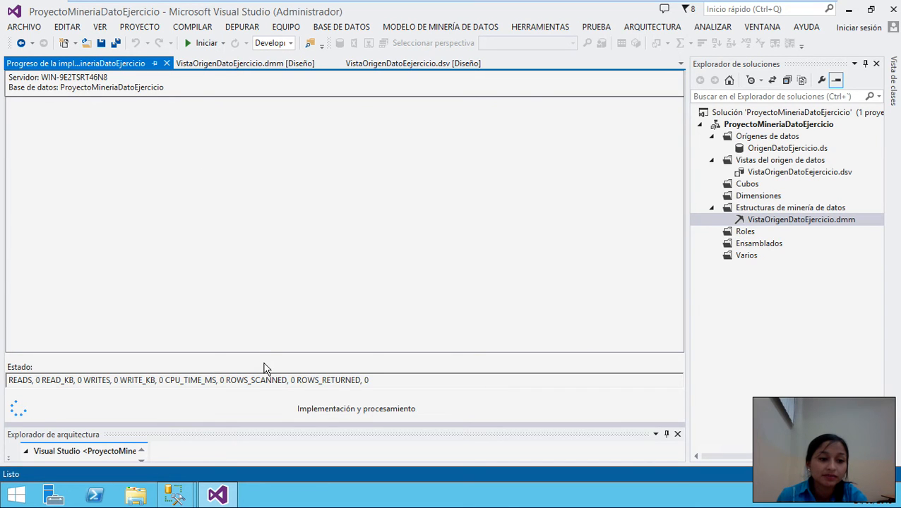
- Process the TM_ArbolDeci model, rerun processing, then close the progress report and processing window
{"action": "left_click", "coordinate": [584, 282]}
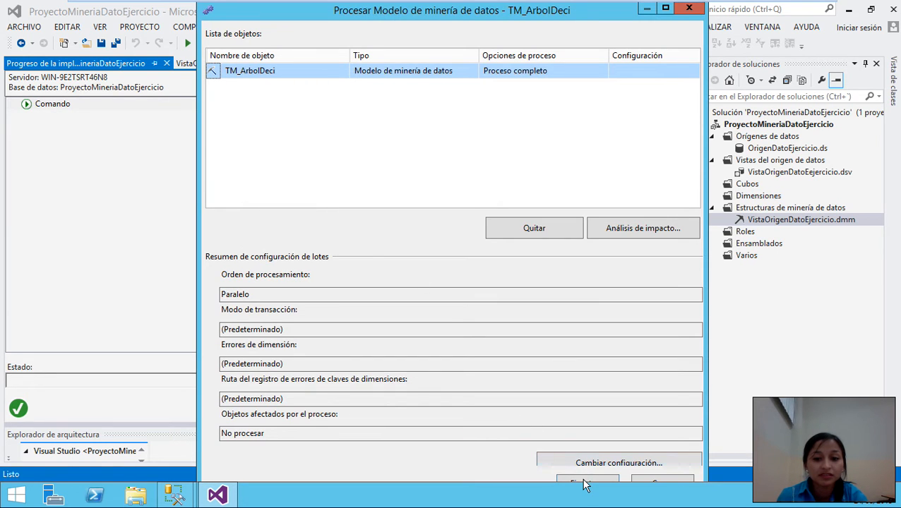
{"action": "left_click", "coordinate": [585, 483]}
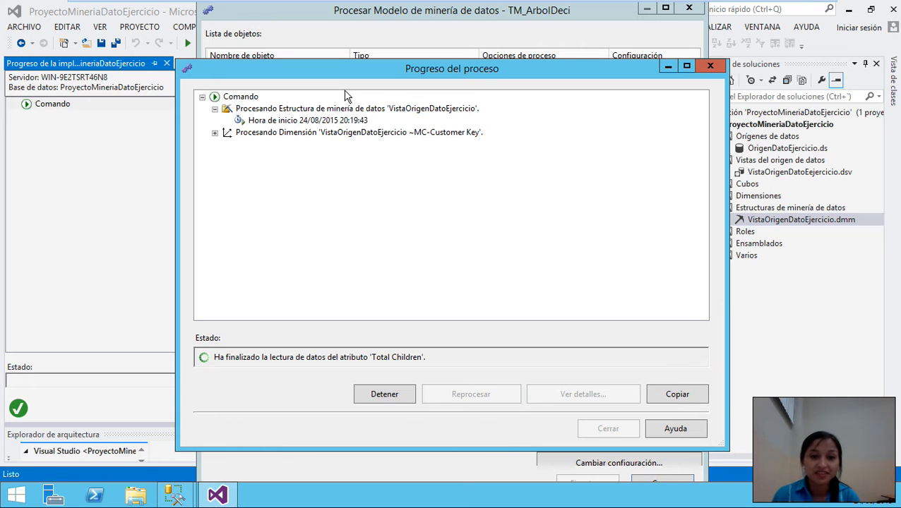
{"action": "left_click_drag", "start_coordinate": [285, 73], "coordinate": [276, 55]}
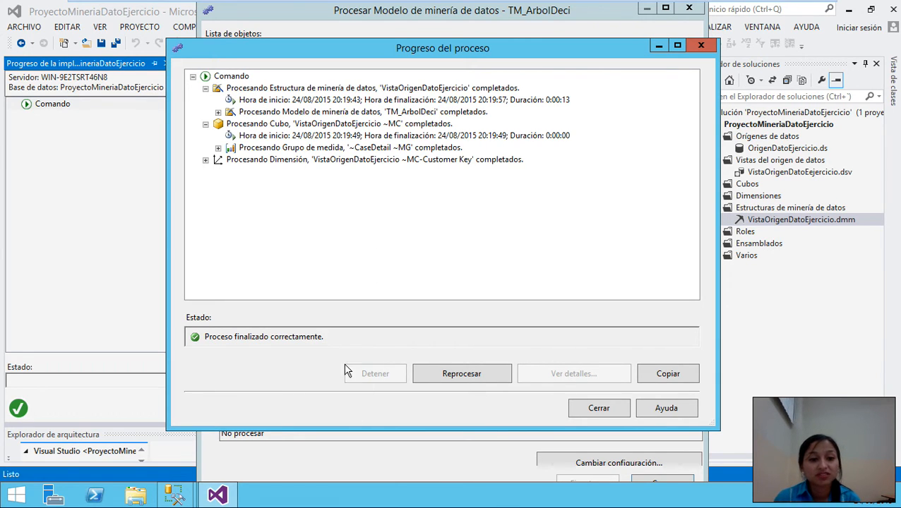
{"action": "left_click", "coordinate": [599, 410]}
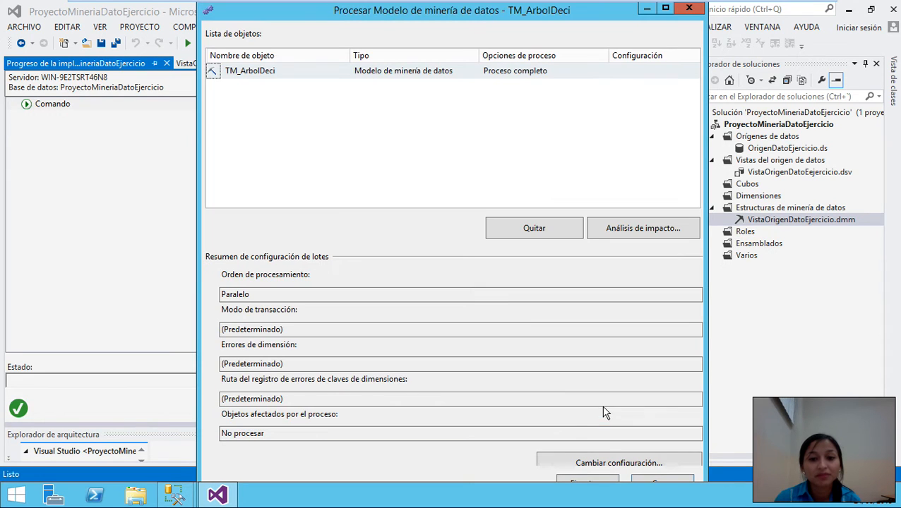
{"action": "left_click", "coordinate": [595, 484]}
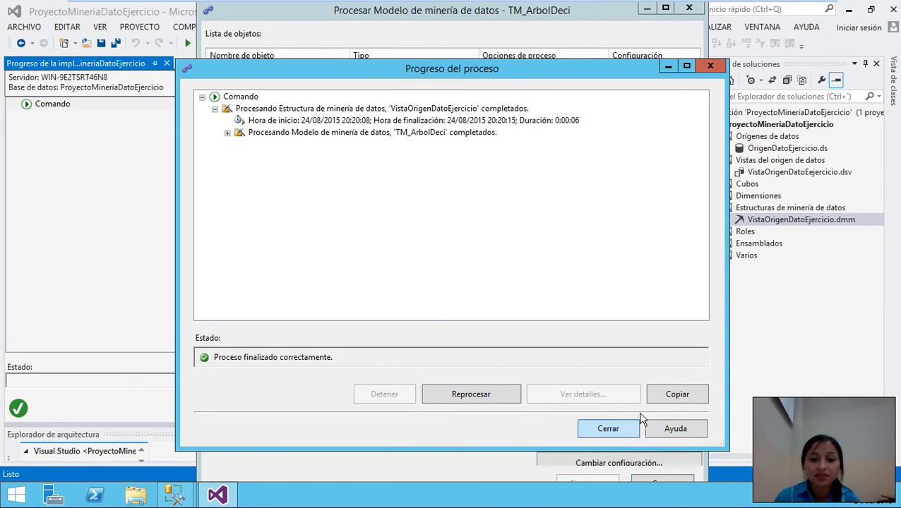
{"action": "left_click", "coordinate": [625, 428]}
{"action": "left_click", "coordinate": [689, 9]}
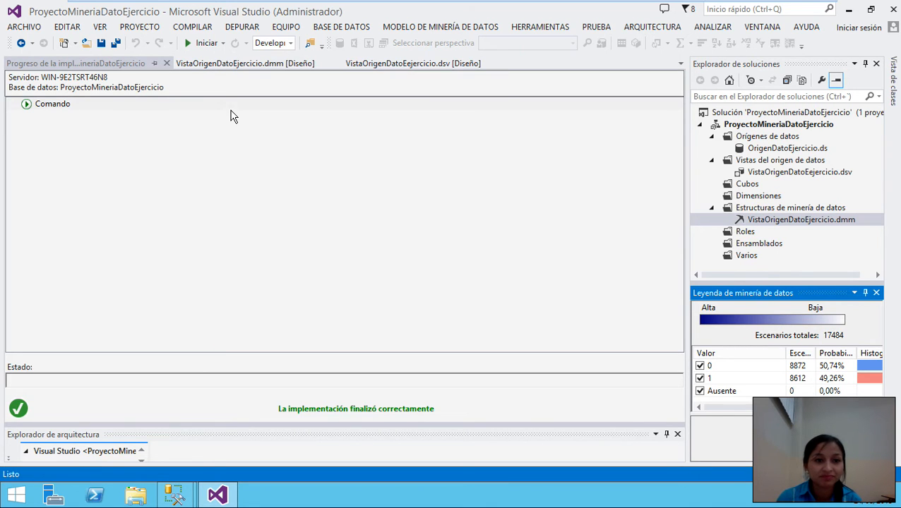
- Open the TM_ArbolDeci decision tree viewer and browse its Age and Total Children splits
{"action": "left_click", "coordinate": [210, 64]}
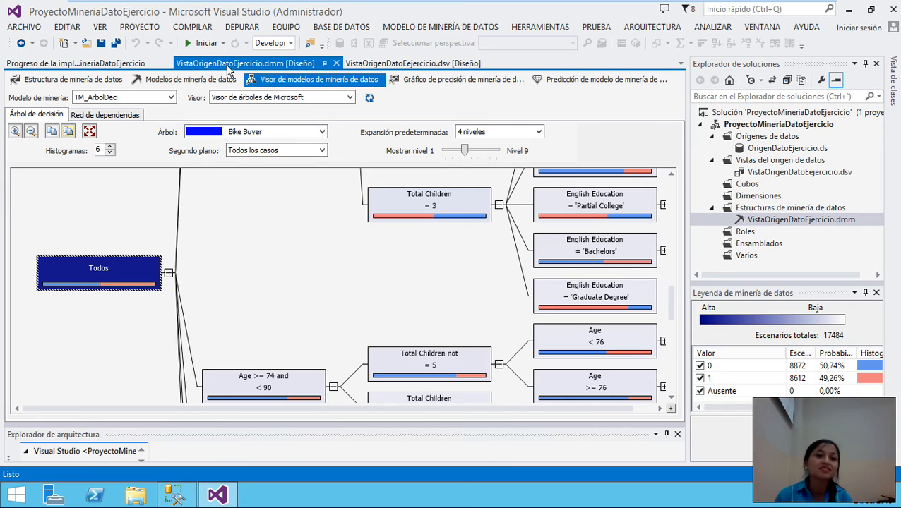
{"action": "scroll", "coordinate": [443, 296], "scroll_direction": "up", "scroll_amount": 5}
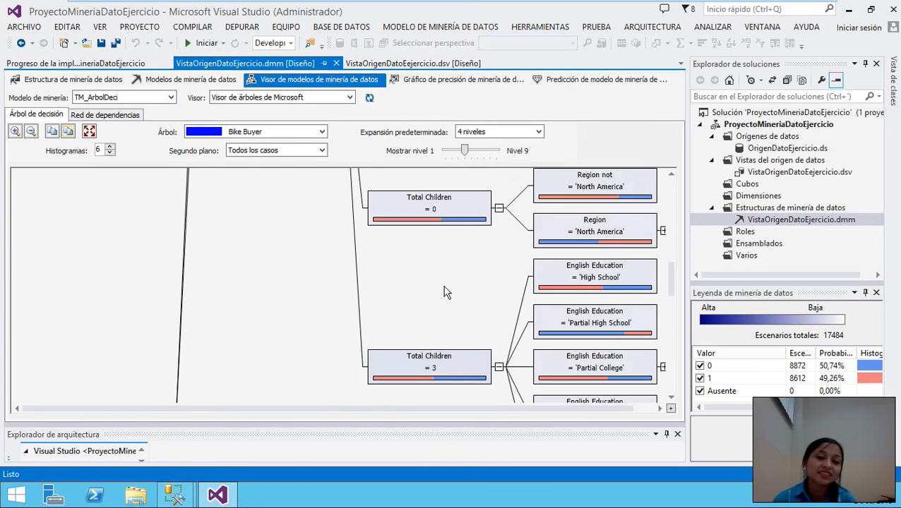
{"action": "scroll", "coordinate": [445, 283], "scroll_direction": "up", "scroll_amount": 3}
{"action": "scroll", "coordinate": [446, 289], "scroll_direction": "down", "scroll_amount": 6}
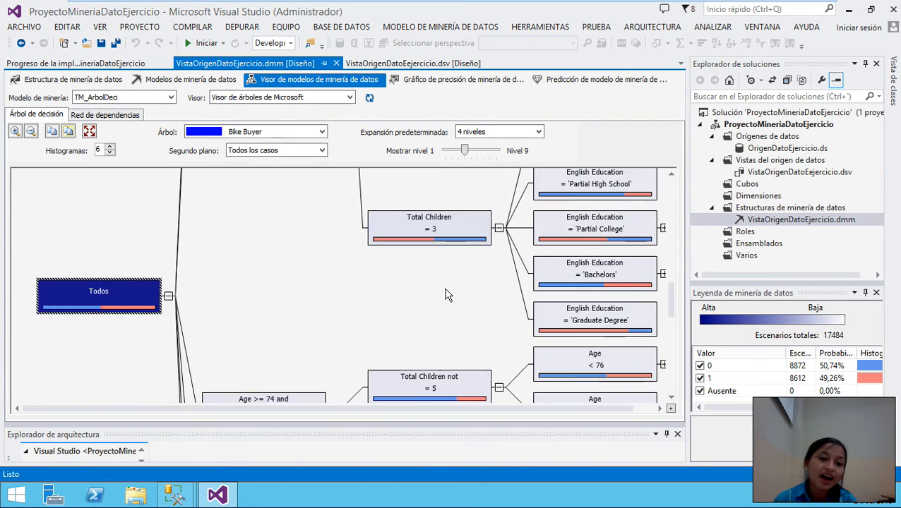
{"action": "scroll", "coordinate": [446, 304], "scroll_direction": "down", "scroll_amount": 10}
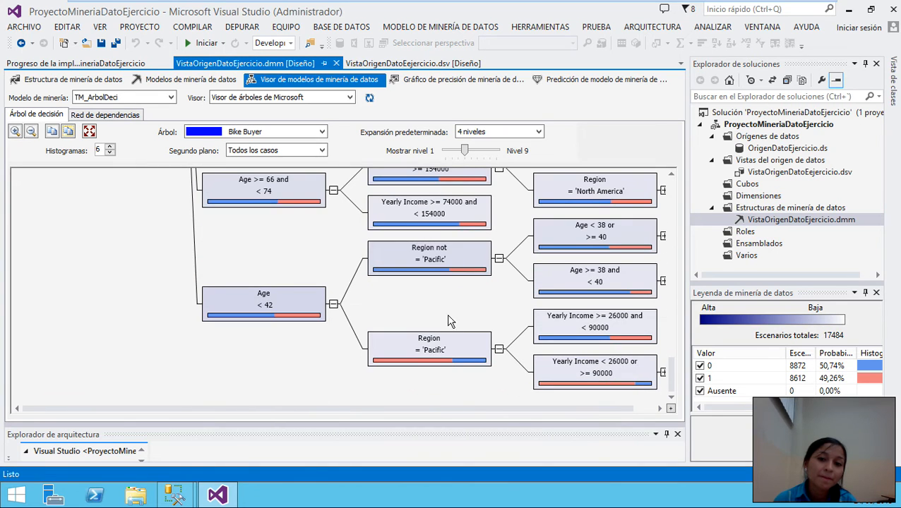
{"action": "mouse_move", "coordinate": [671, 375]}
{"action": "left_mouse_down"}
{"action": "mouse_move", "coordinate": [674, 225]}
{"action": "mouse_move", "coordinate": [676, 385]}
{"action": "mouse_move", "coordinate": [678, 240]}
{"action": "mouse_move", "coordinate": [675, 373]}
{"action": "left_mouse_up"}
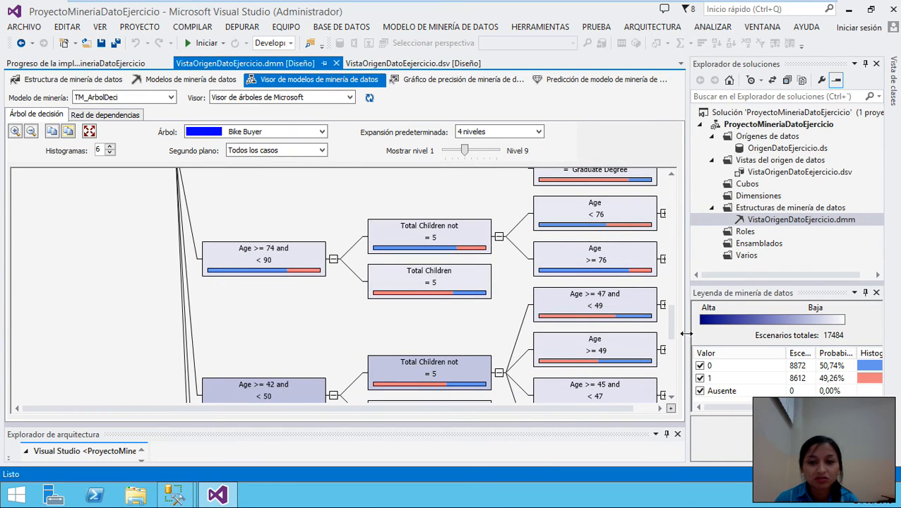
{"action": "left_click_drag", "start_coordinate": [675, 326], "coordinate": [671, 378]}
{"action": "scroll", "coordinate": [494, 194], "scroll_direction": "up", "scroll_amount": 10}
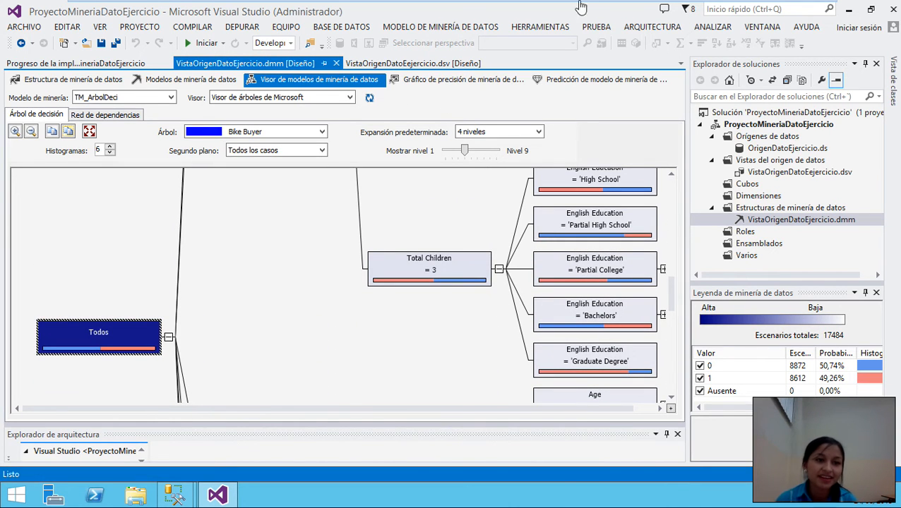
{"action": "scroll", "coordinate": [195, 287], "scroll_direction": "down", "scroll_amount": 3}
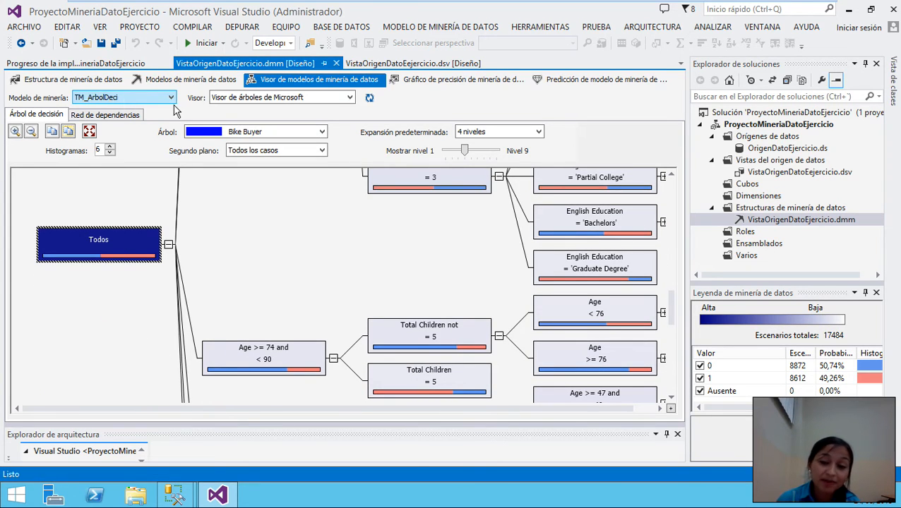
- Enlarge the mining legend panel, narrow its Valor column, and select the 0 and 1 rows
{"action": "left_click", "coordinate": [738, 293]}
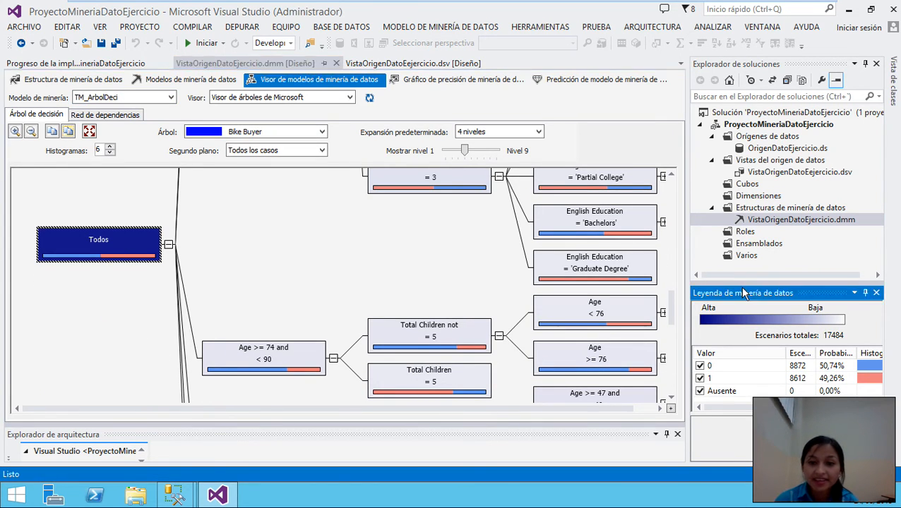
{"action": "left_click_drag", "start_coordinate": [737, 285], "coordinate": [732, 159]}
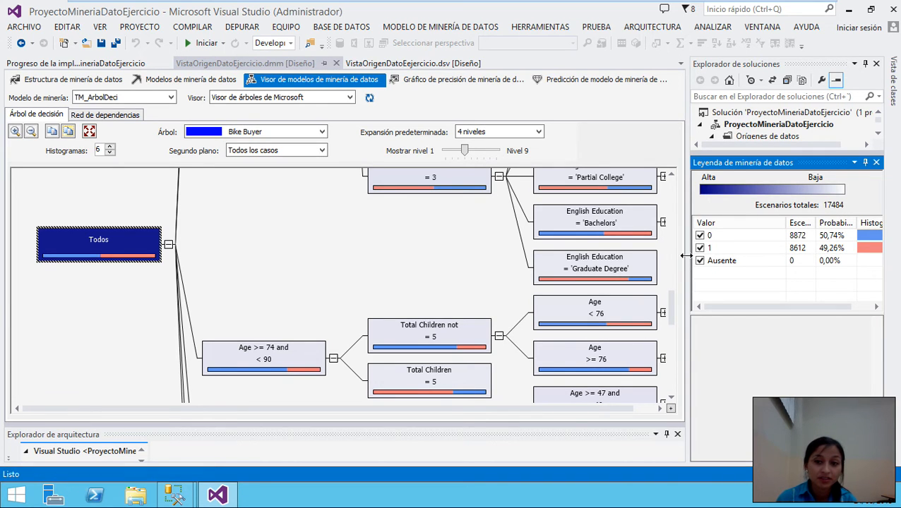
{"action": "left_click_drag", "start_coordinate": [684, 255], "coordinate": [633, 256]}
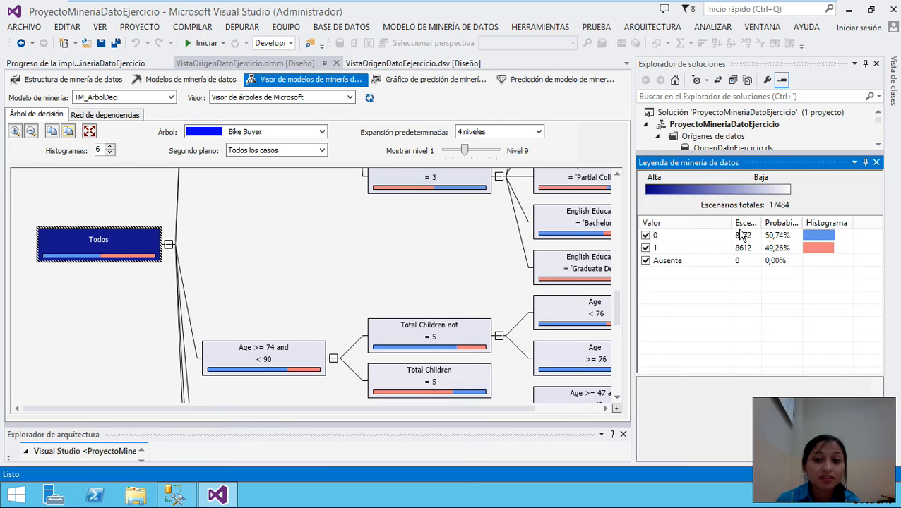
{"action": "left_click_drag", "start_coordinate": [733, 223], "coordinate": [719, 223]}
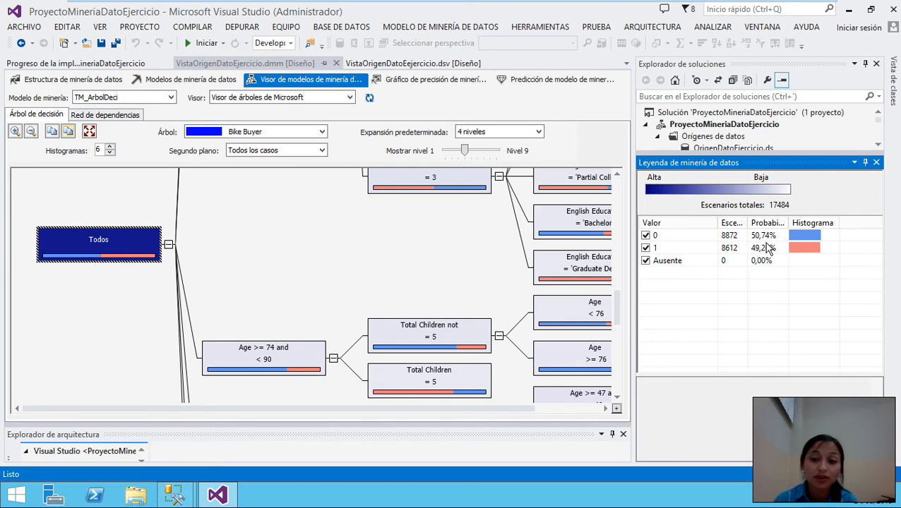
{"action": "left_click", "coordinate": [811, 238]}
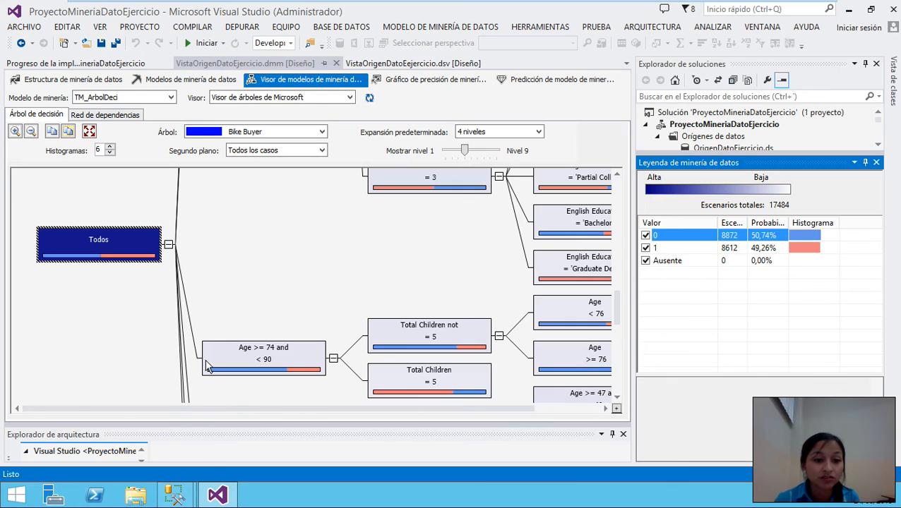
{"action": "left_click", "coordinate": [664, 249]}
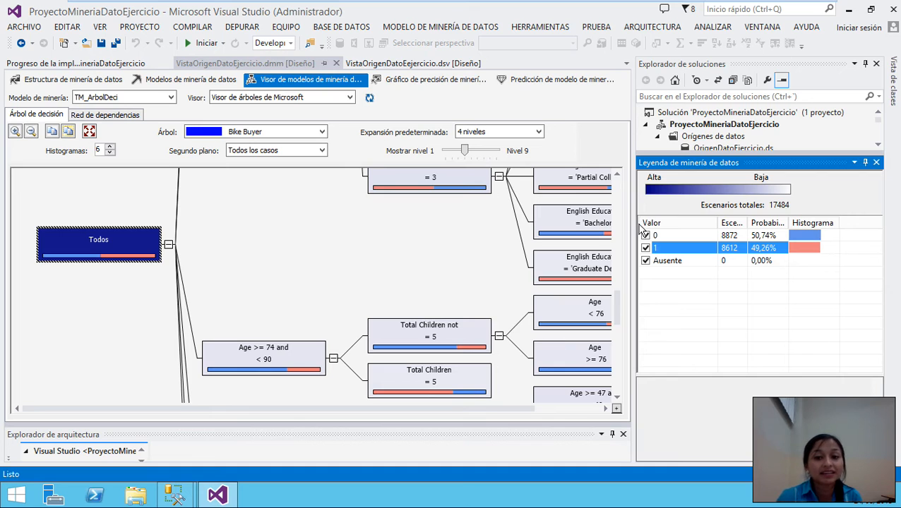
- Widen the tree again and browse to the Age >= 74 and < 90 branch's Total Children split
{"action": "left_click_drag", "start_coordinate": [635, 212], "coordinate": [683, 220]}
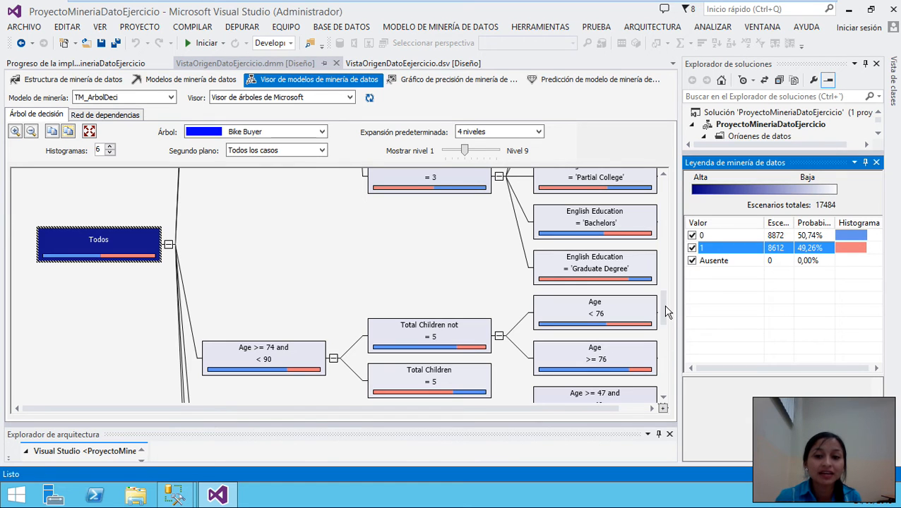
{"action": "left_click_drag", "start_coordinate": [664, 311], "coordinate": [662, 390]}
{"action": "scroll", "coordinate": [459, 342], "scroll_direction": "up", "scroll_amount": 15}
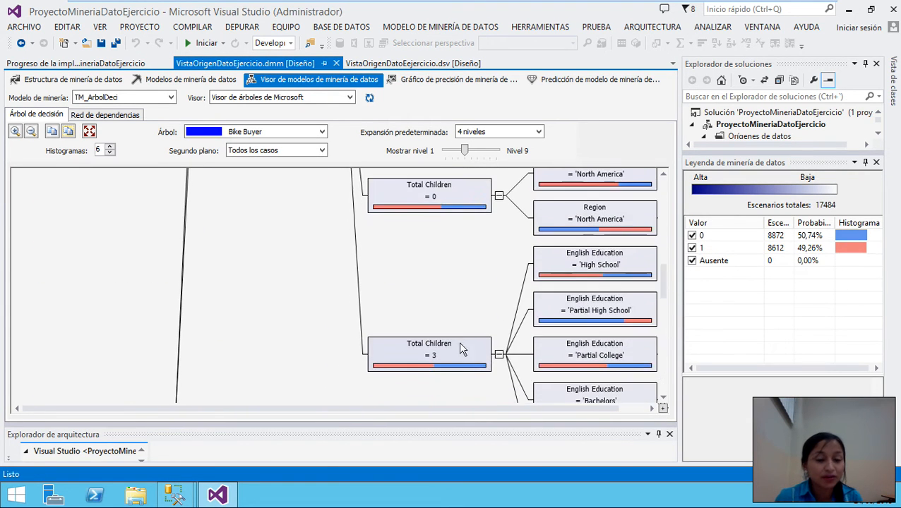
{"action": "scroll", "coordinate": [474, 322], "scroll_direction": "down", "scroll_amount": 12}
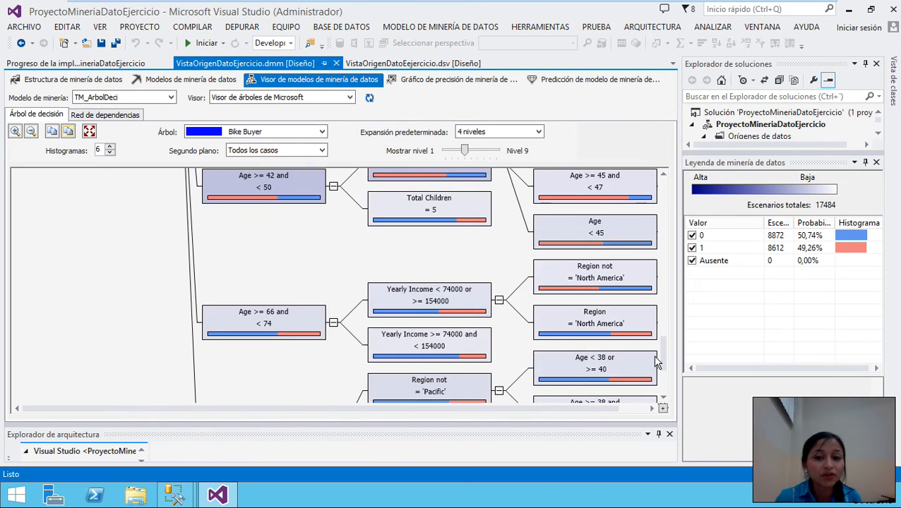
{"action": "left_click_drag", "start_coordinate": [668, 365], "coordinate": [664, 302]}
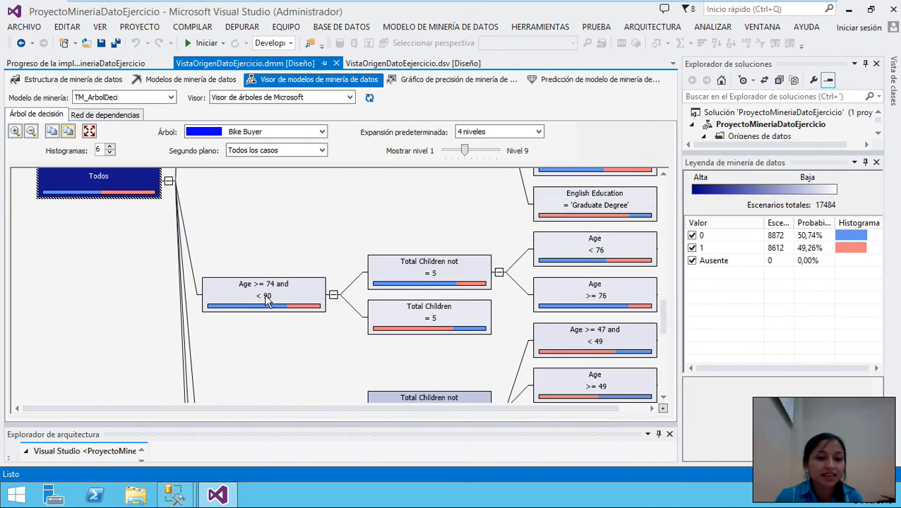
{"action": "mouse_move", "coordinate": [265, 300]}
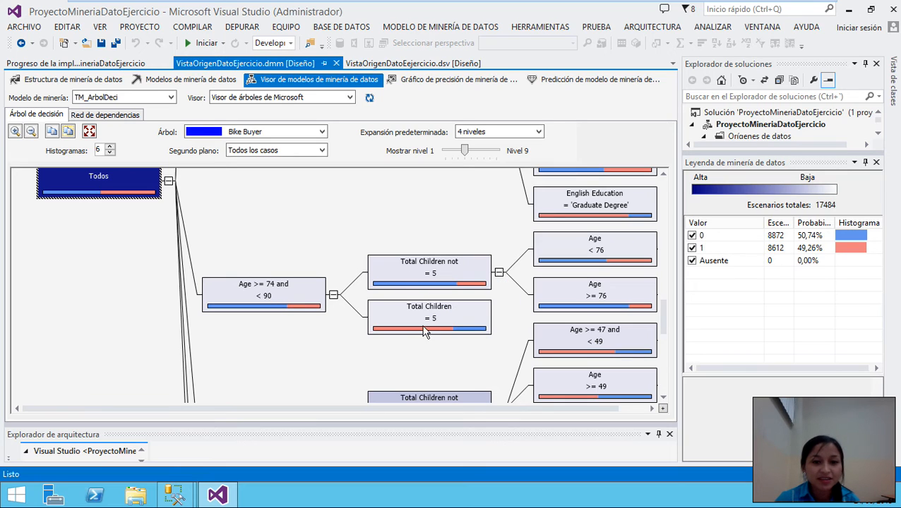
{"action": "right_click", "coordinate": [280, 295]}
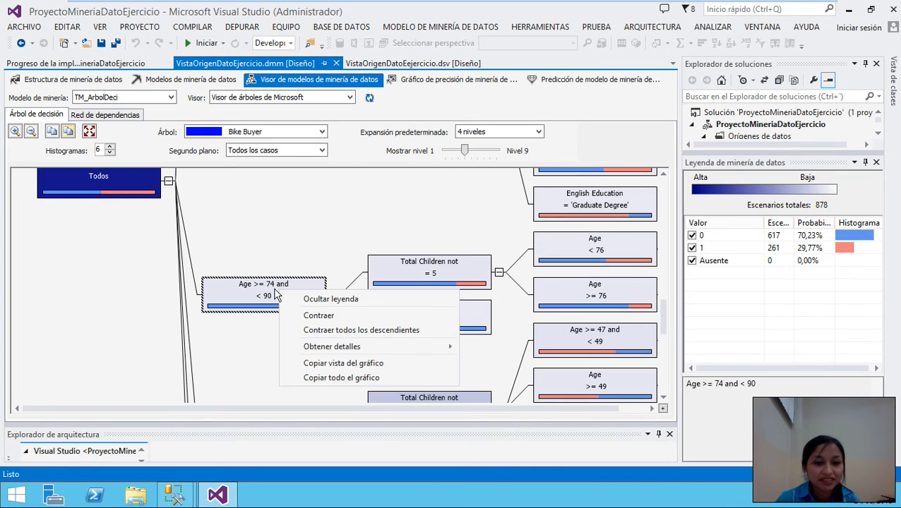
{"action": "mouse_move", "coordinate": [351, 346]}
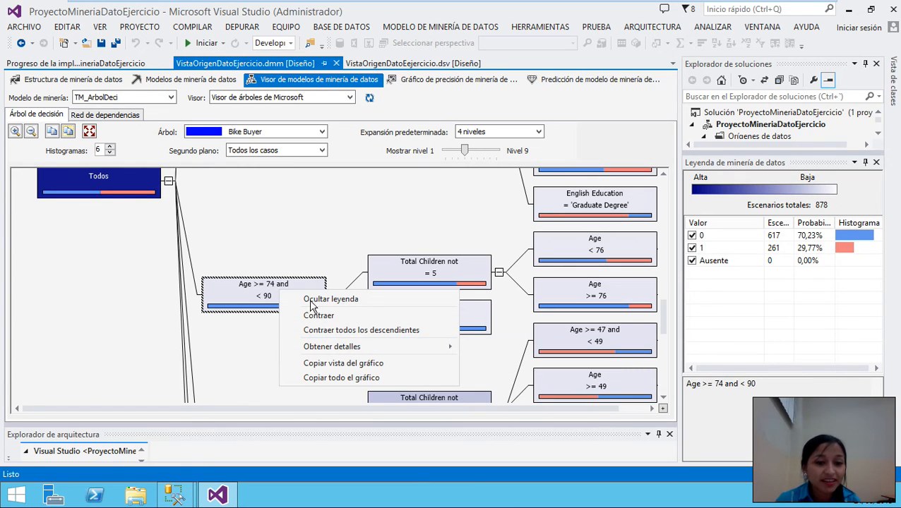
{"action": "left_click", "coordinate": [246, 289]}
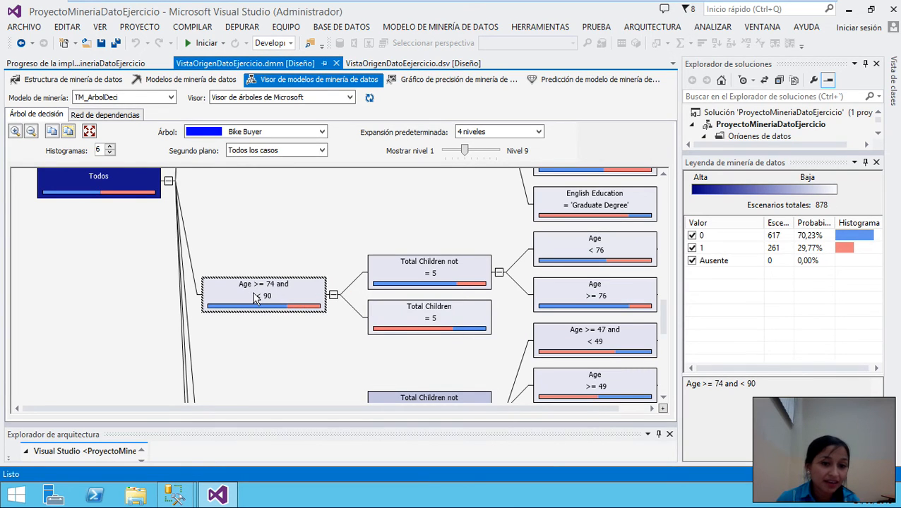
{"action": "right_click", "coordinate": [256, 297]}
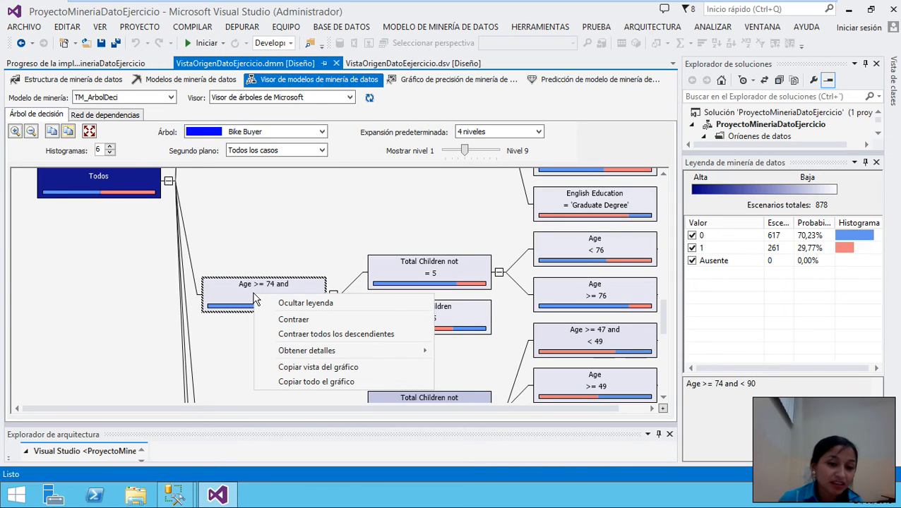
{"action": "mouse_move", "coordinate": [336, 354]}
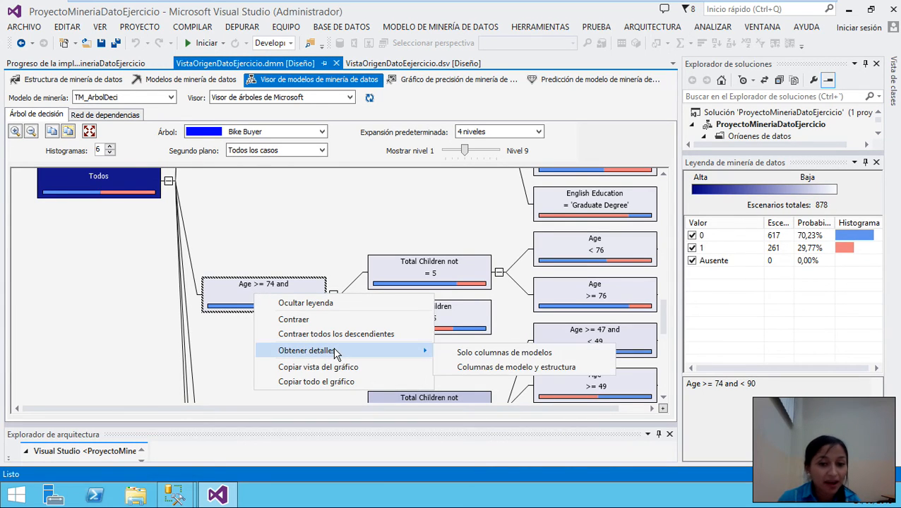
{"action": "left_click", "coordinate": [480, 354]}
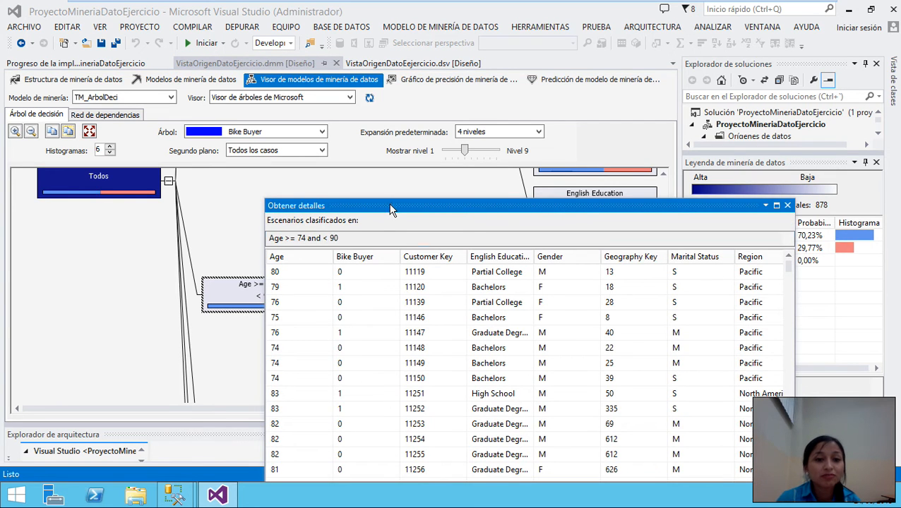
{"action": "left_click_drag", "start_coordinate": [391, 210], "coordinate": [443, 66]}
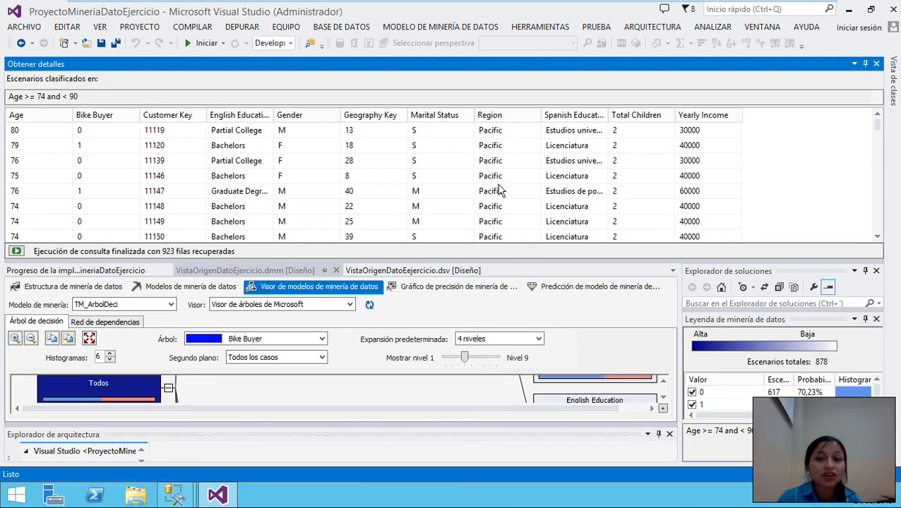
{"action": "left_click_drag", "start_coordinate": [877, 127], "coordinate": [873, 104]}
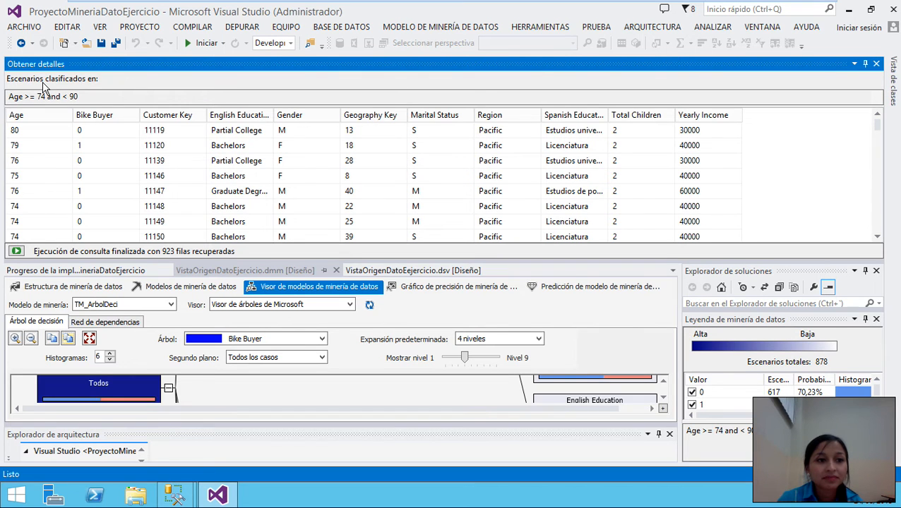
{"action": "left_click", "coordinate": [876, 63]}
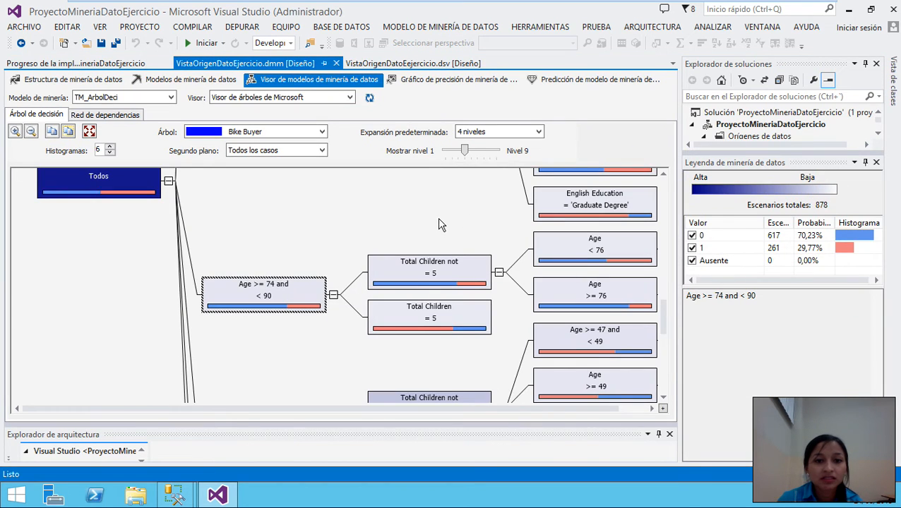
- Inspect the Age >= 76 node and shade the tree background by Bike Buyer value 1
{"action": "scroll", "coordinate": [438, 217], "scroll_direction": "down", "scroll_amount": 5}
{"action": "scroll", "coordinate": [459, 252], "scroll_direction": "up", "scroll_amount": 3}
{"action": "left_click", "coordinate": [613, 258]}
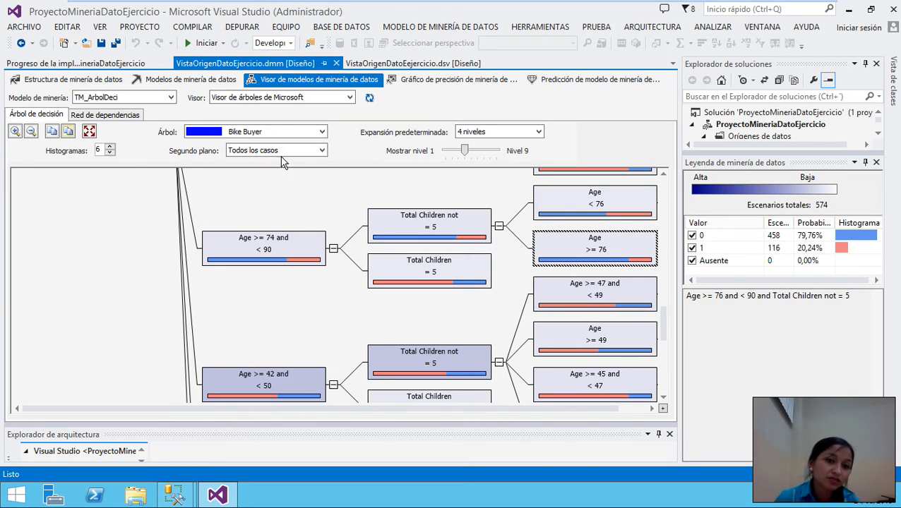
{"action": "left_click", "coordinate": [280, 156]}
{"action": "left_click", "coordinate": [253, 172]}
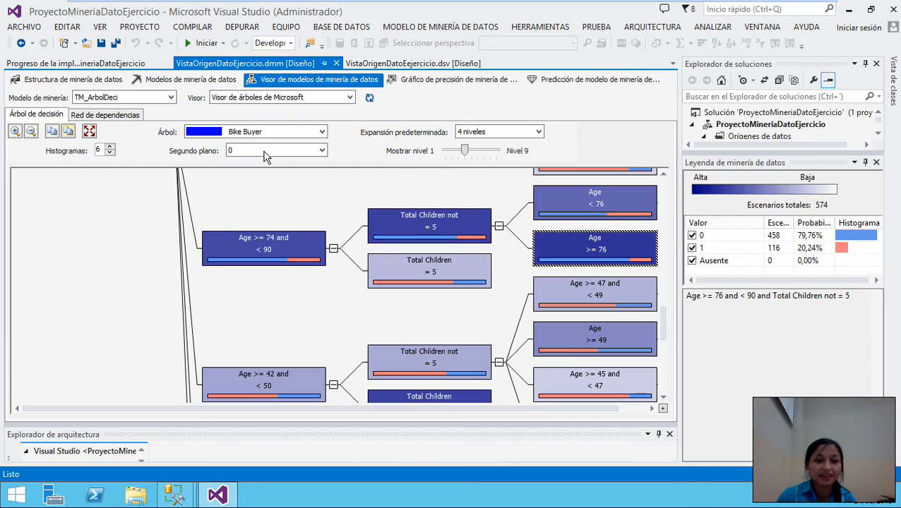
{"action": "left_click", "coordinate": [264, 156]}
{"action": "left_click", "coordinate": [247, 179]}
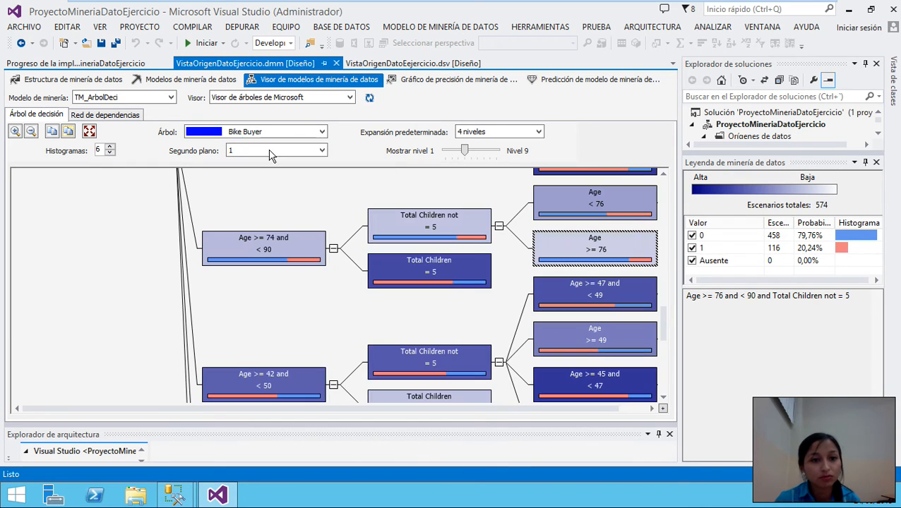
{"action": "left_click", "coordinate": [269, 154]}
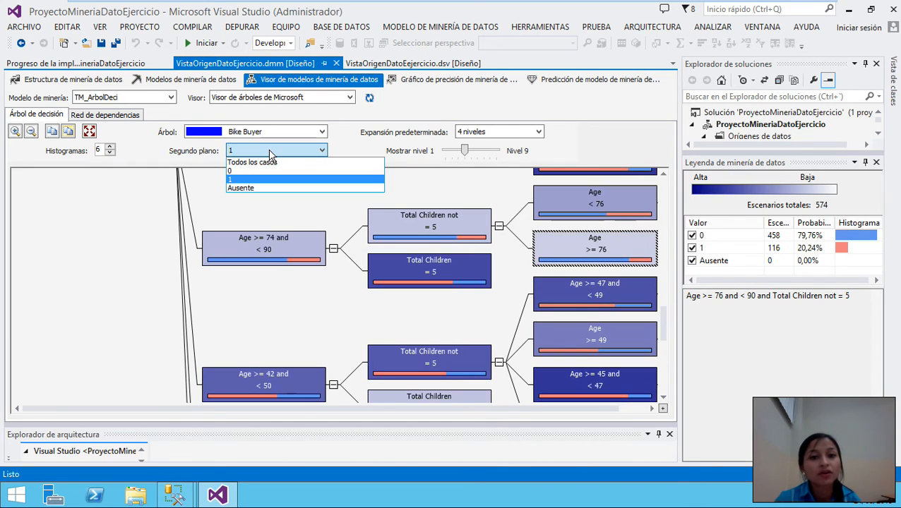
{"action": "left_click", "coordinate": [465, 153]}
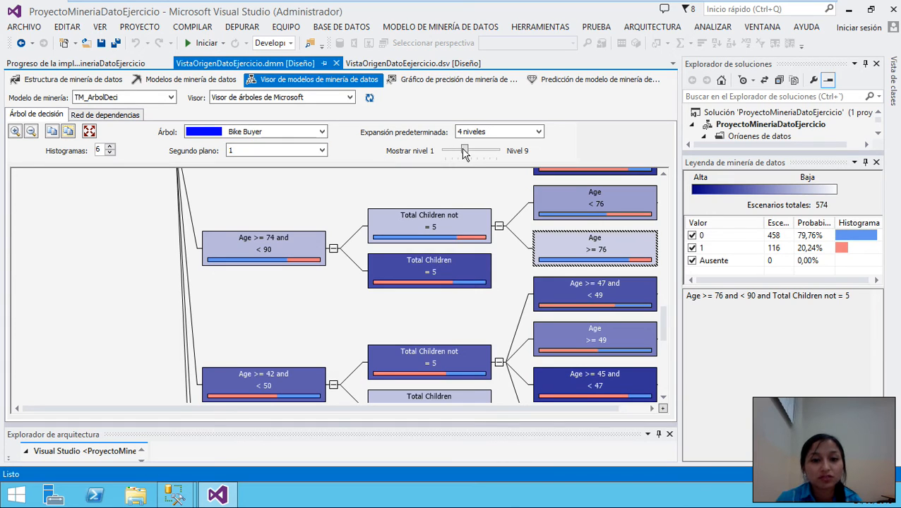
- Adjust the displayed tree levels and switch the viewer to the TM_BayesNaive model
{"action": "mouse_move", "coordinate": [465, 154]}
{"action": "left_mouse_down"}
{"action": "mouse_move", "coordinate": [450, 155]}
{"action": "mouse_move", "coordinate": [497, 156]}
{"action": "mouse_move", "coordinate": [452, 156]}
{"action": "left_mouse_up"}
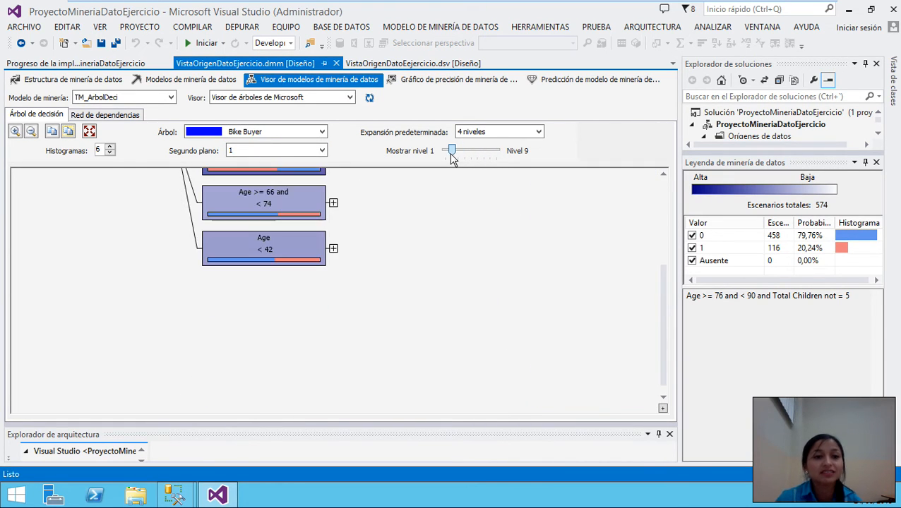
{"action": "left_click", "coordinate": [130, 100]}
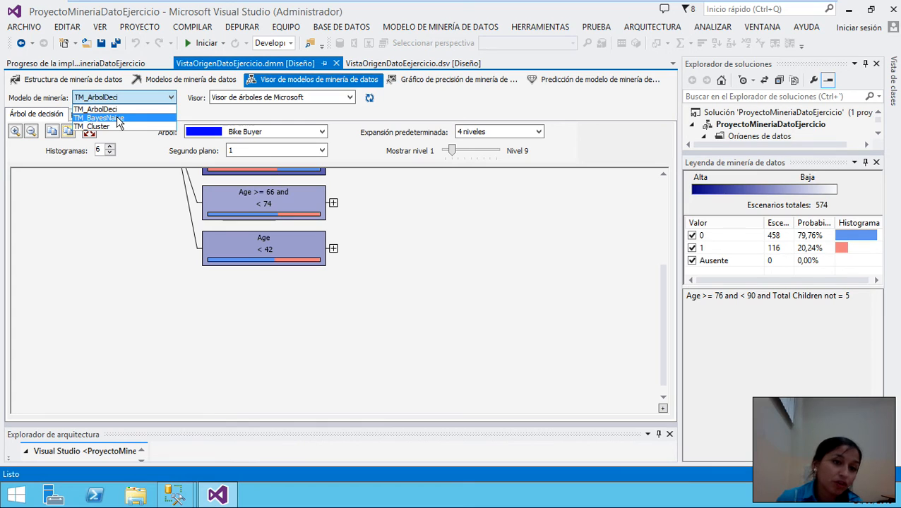
{"action": "left_click", "coordinate": [130, 119]}
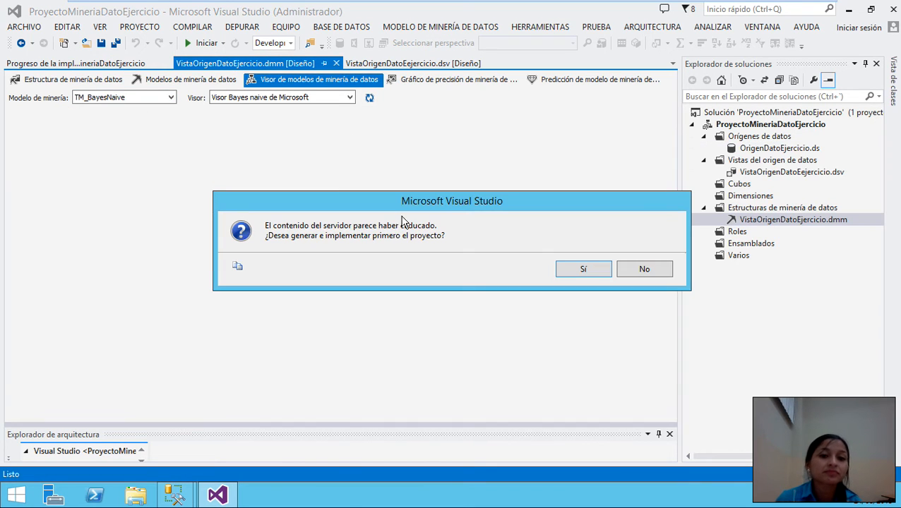
- Deploy the project over the existing server database and fully process TM_BayesNaive
{"action": "left_click", "coordinate": [581, 272]}
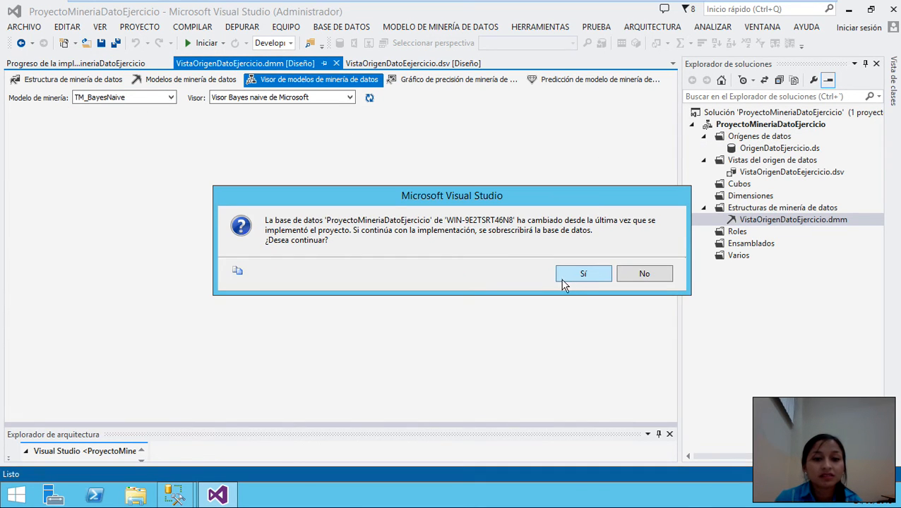
{"action": "left_click", "coordinate": [575, 275]}
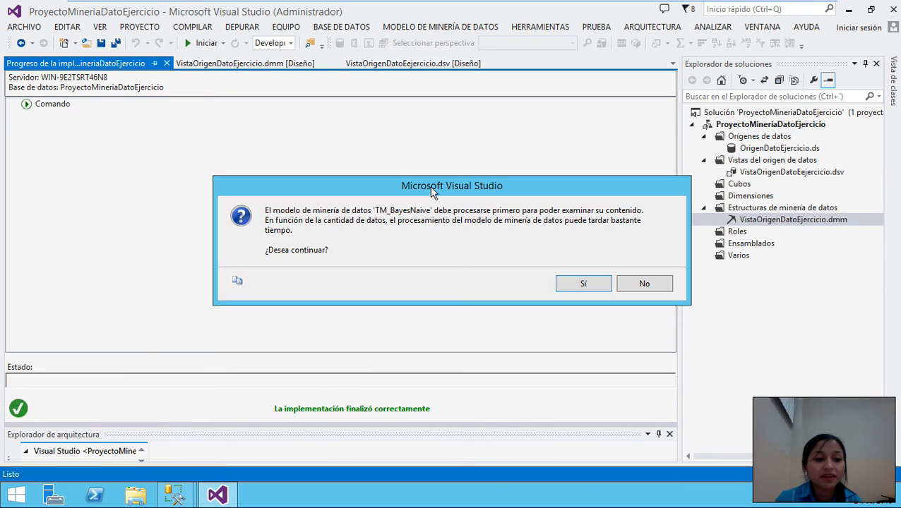
{"action": "left_click", "coordinate": [565, 288]}
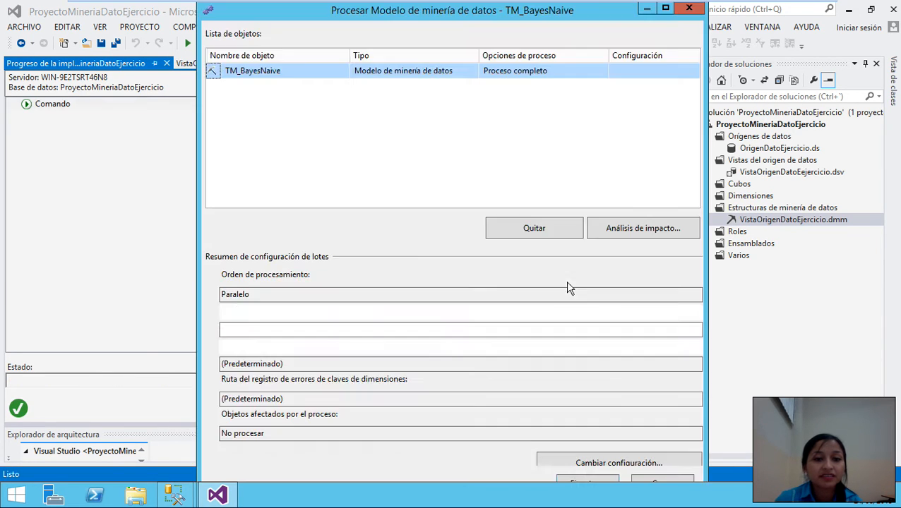
{"action": "left_click", "coordinate": [589, 484]}
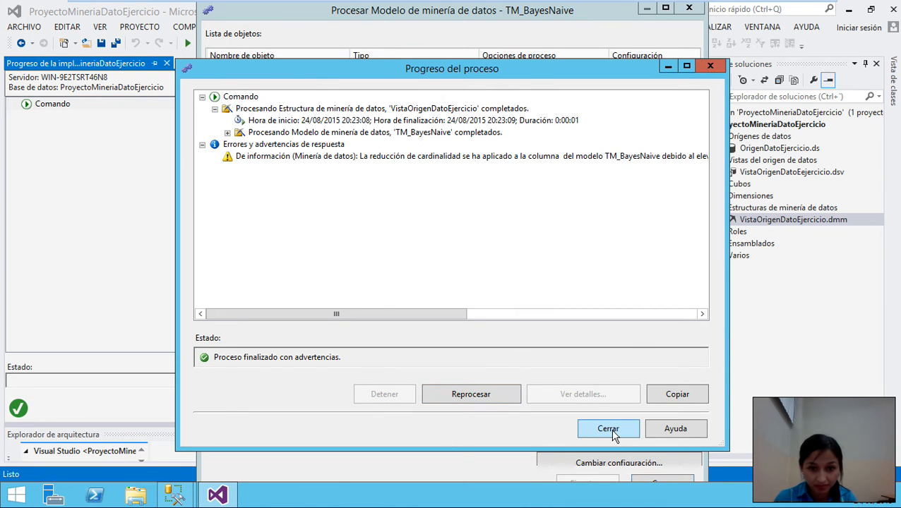
{"action": "left_click", "coordinate": [609, 430]}
{"action": "left_click", "coordinate": [689, 8]}
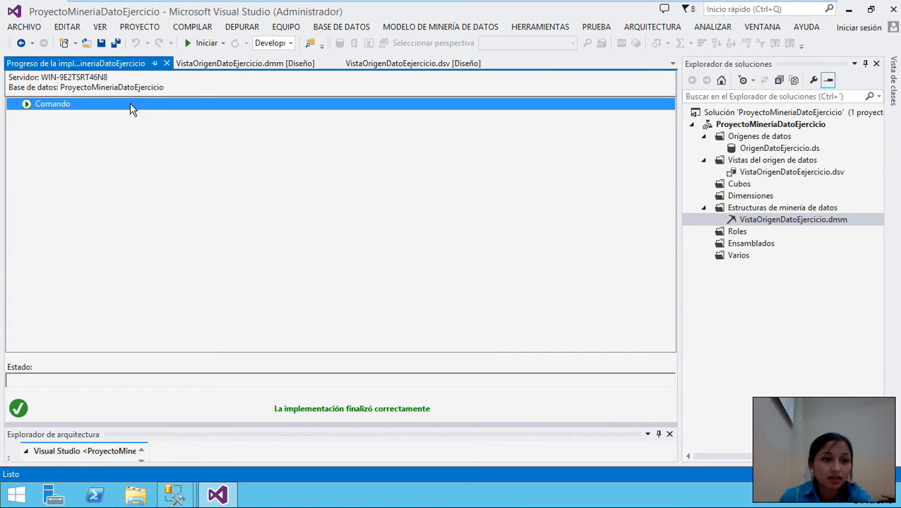
- In the TM_BayesNaive dependency network, hide the weaker links to Bike Buyer, then restore Region
{"action": "left_click_drag", "start_coordinate": [151, 88], "coordinate": [147, 91]}
{"action": "left_click", "coordinate": [202, 64]}
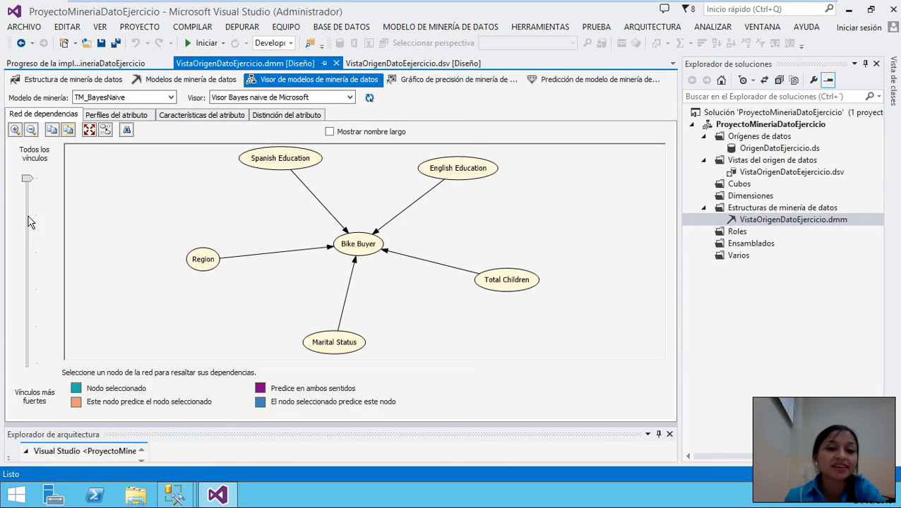
{"action": "left_click", "coordinate": [25, 191]}
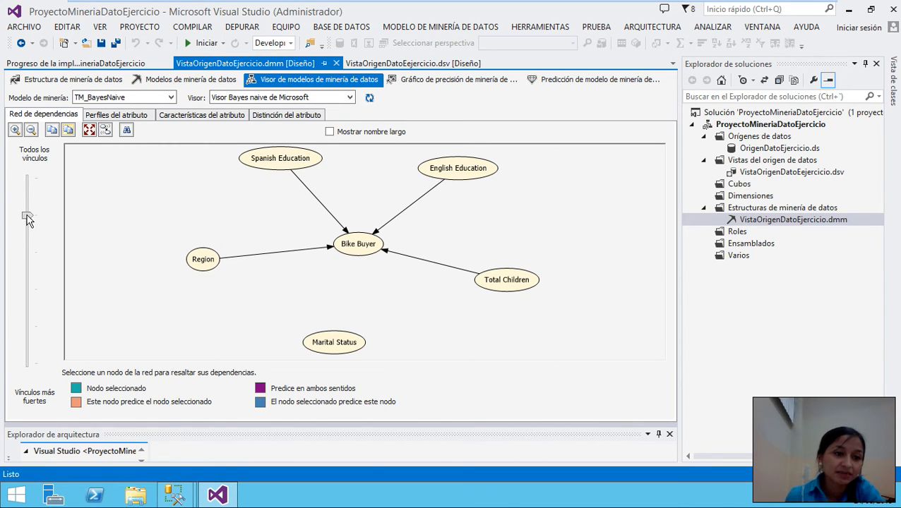
{"action": "left_click_drag", "start_coordinate": [26, 216], "coordinate": [41, 265]}
{"action": "left_click_drag", "start_coordinate": [54, 226], "coordinate": [28, 327]}
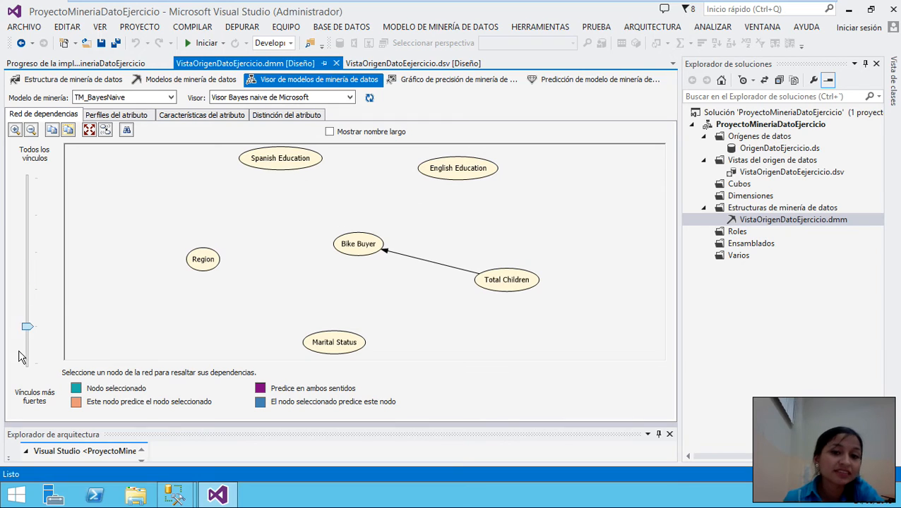
- Narrow the links to Total Children alone, restore all five, then show the attribute profiles
{"action": "left_click_drag", "start_coordinate": [28, 288], "coordinate": [51, 185]}
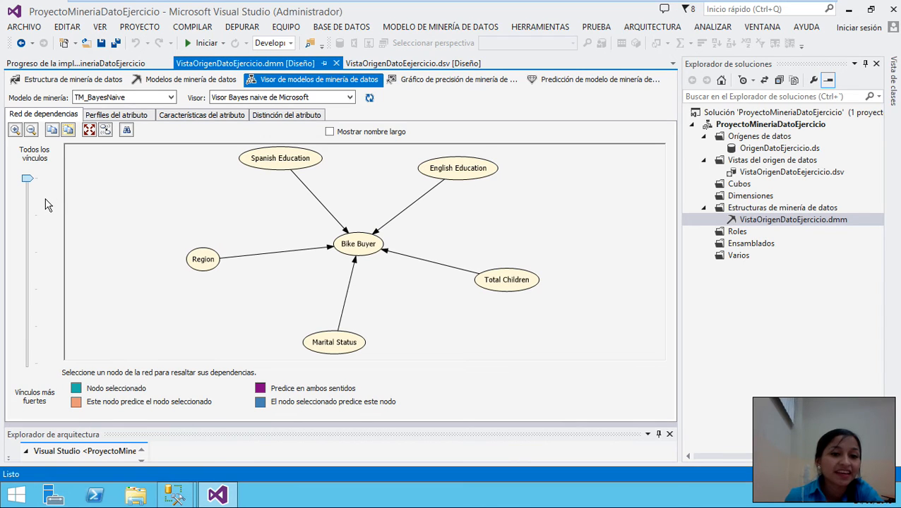
{"action": "left_click", "coordinate": [46, 206]}
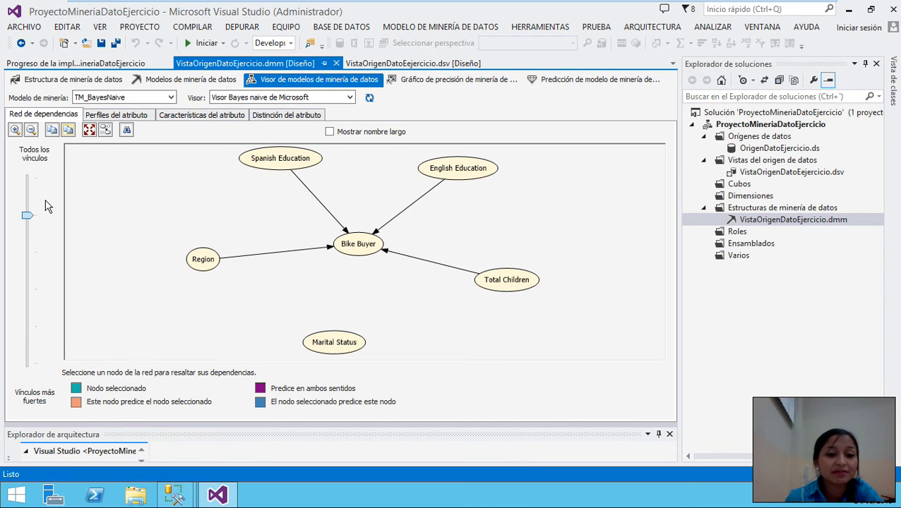
{"action": "left_click_drag", "start_coordinate": [47, 209], "coordinate": [32, 367]}
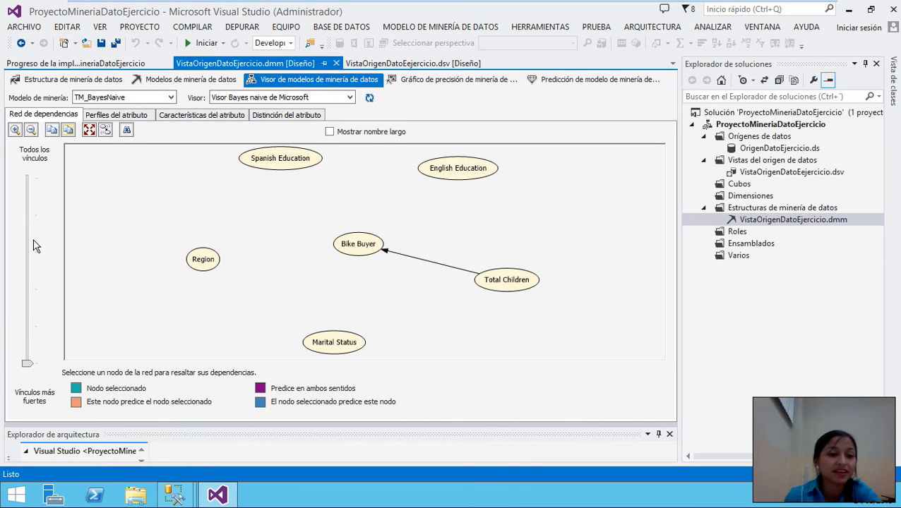
{"action": "left_click_drag", "start_coordinate": [20, 366], "coordinate": [28, 178]}
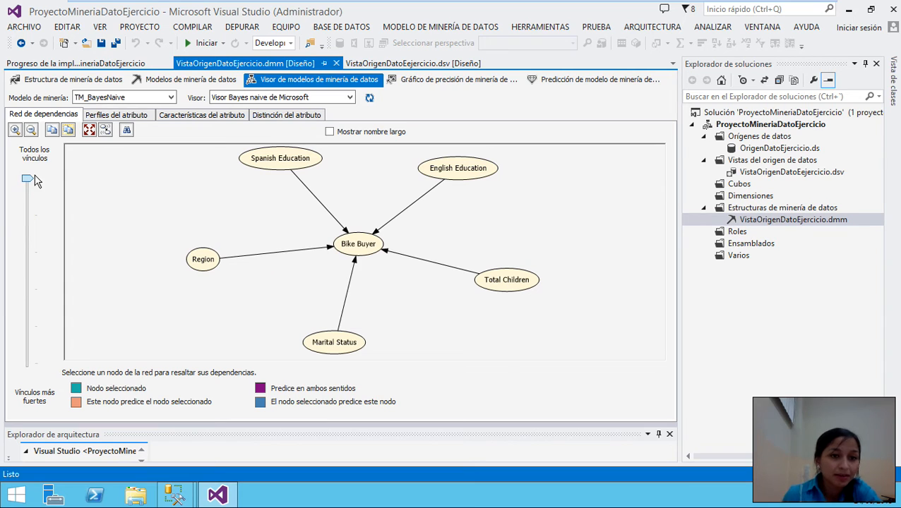
{"action": "left_click", "coordinate": [136, 116]}
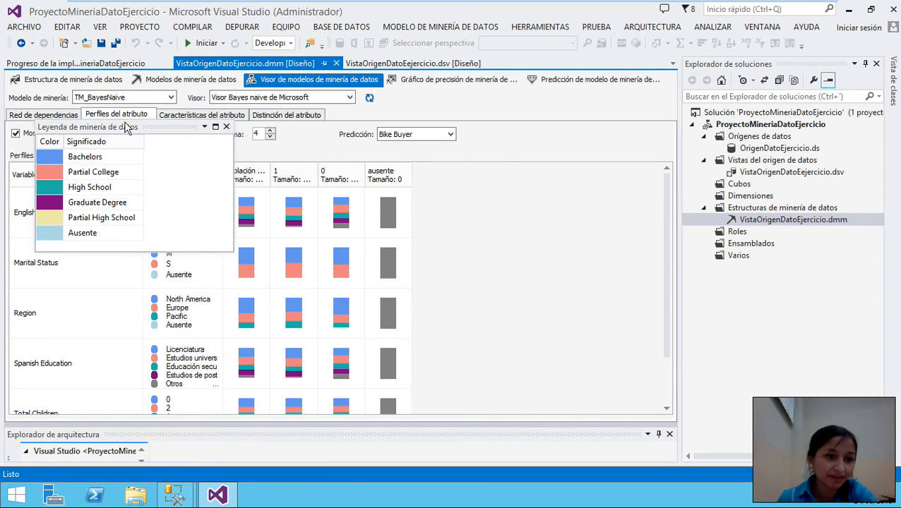
- Show the Region value distribution in the mining legend
{"action": "scroll", "coordinate": [131, 323], "scroll_direction": "down", "scroll_amount": 2}
{"action": "scroll", "coordinate": [127, 342], "scroll_direction": "up", "scroll_amount": 2}
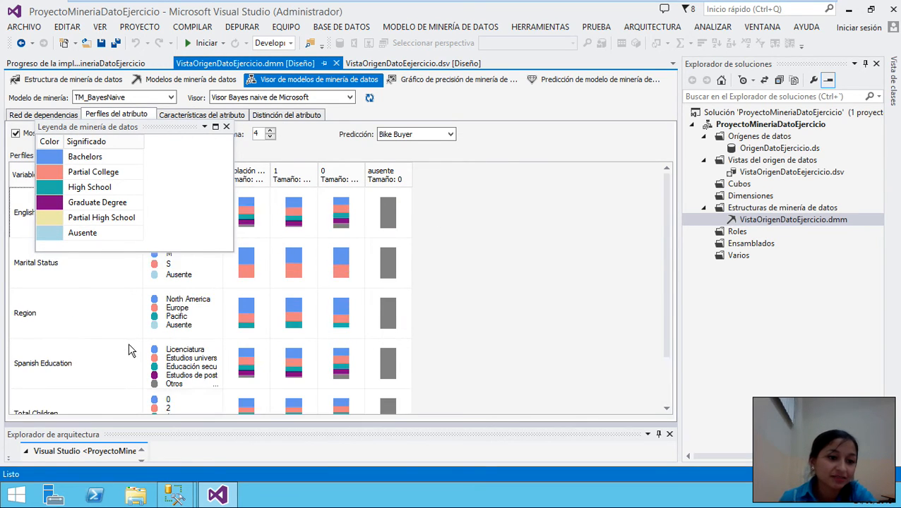
{"action": "scroll", "coordinate": [131, 297], "scroll_direction": "down", "scroll_amount": 1}
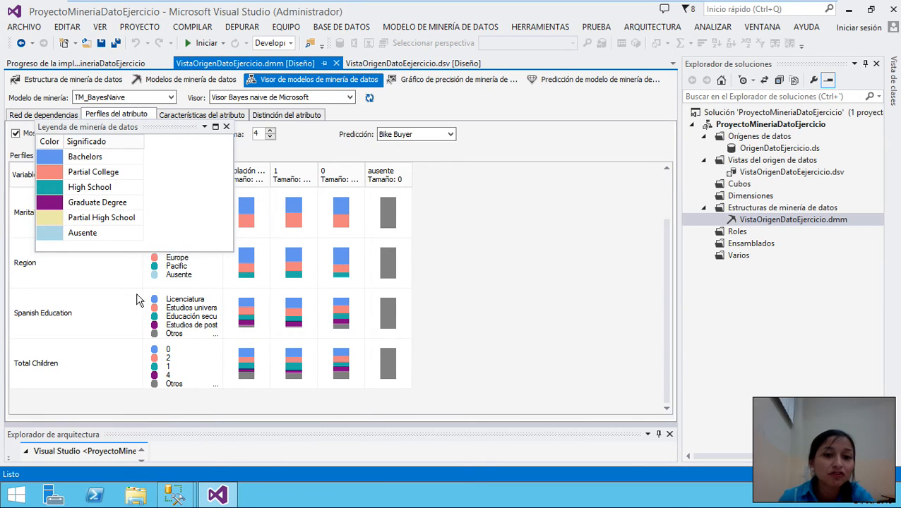
{"action": "scroll", "coordinate": [342, 286], "scroll_direction": "up", "scroll_amount": 1}
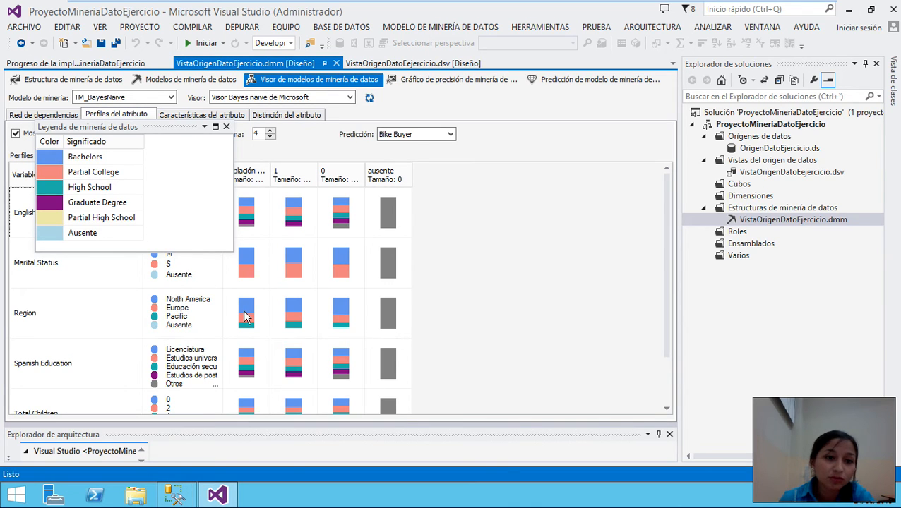
{"action": "mouse_move", "coordinate": [245, 318]}
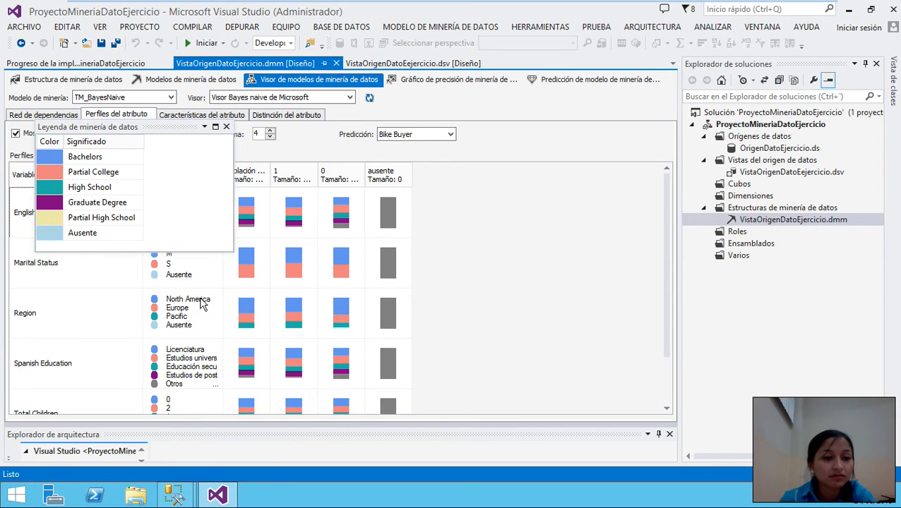
{"action": "left_click", "coordinate": [247, 311]}
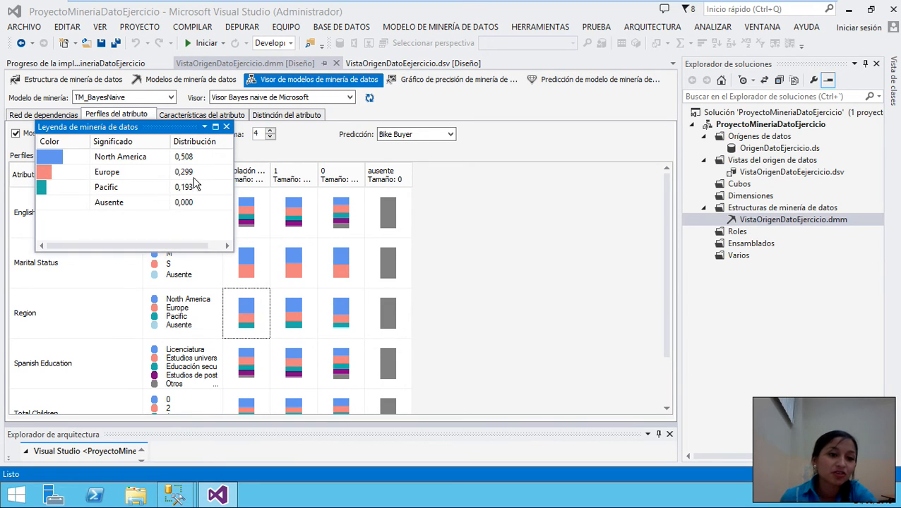
- Close the floating Leyenda de minería de datos window
{"action": "left_click", "coordinate": [205, 127]}
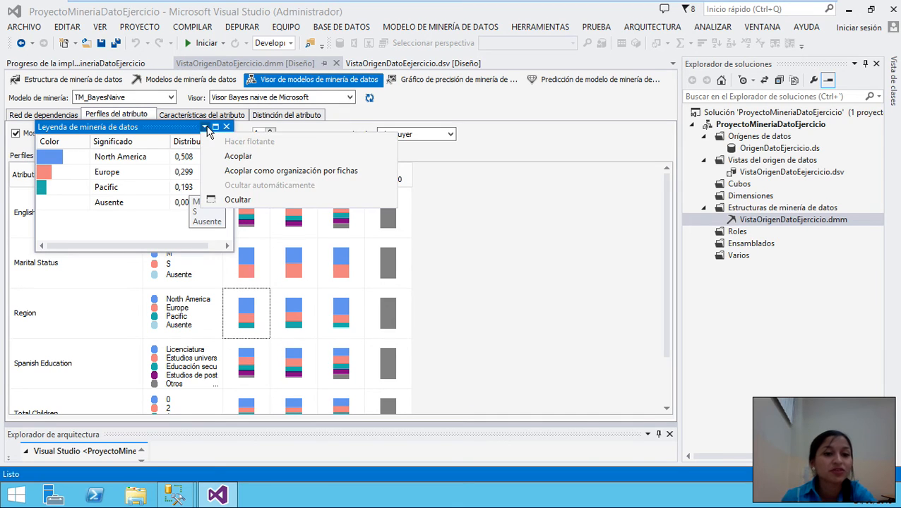
{"action": "left_click", "coordinate": [454, 245]}
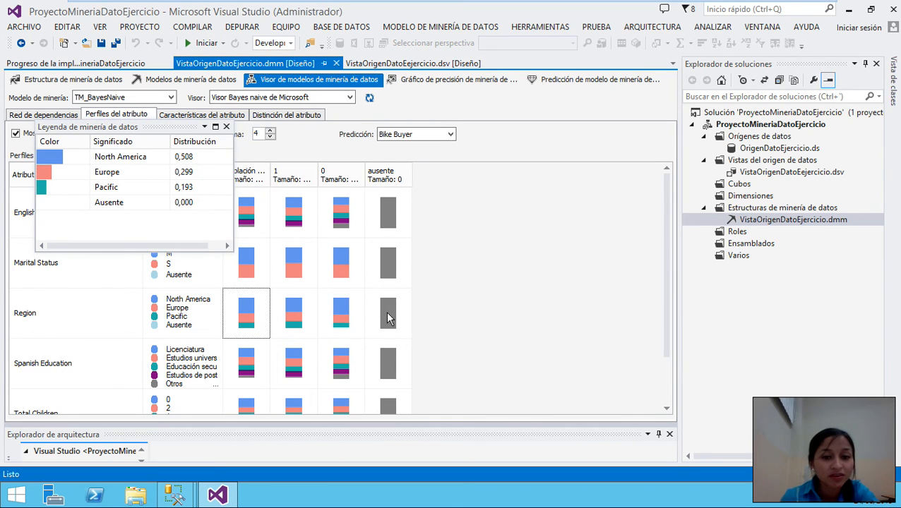
{"action": "mouse_move", "coordinate": [387, 318]}
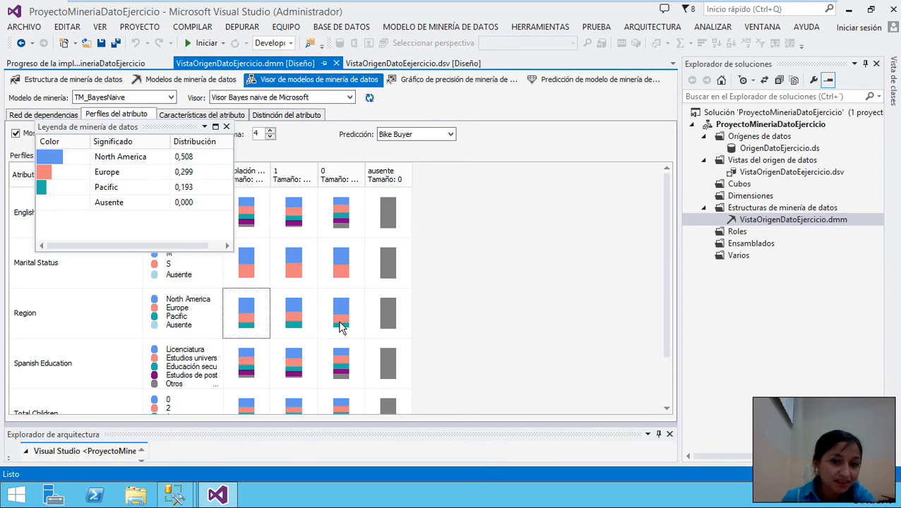
{"action": "mouse_move", "coordinate": [337, 321]}
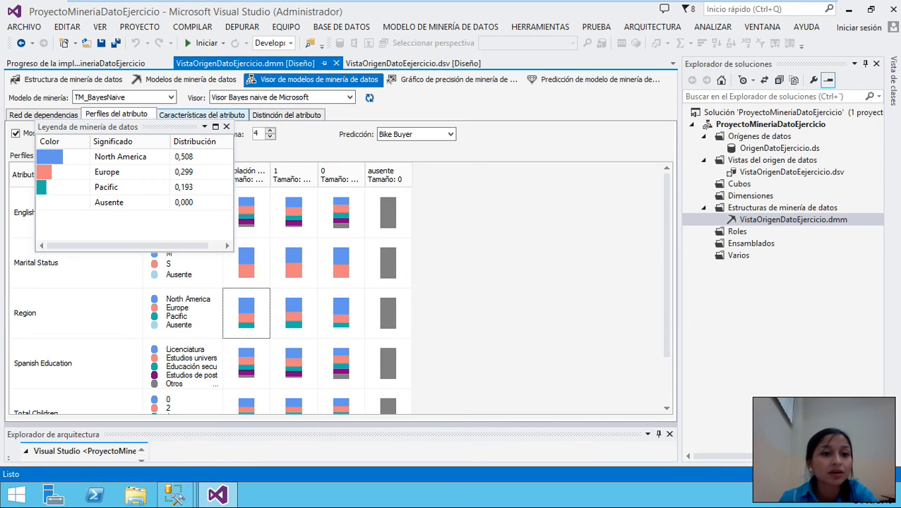
{"action": "left_click", "coordinate": [224, 125]}
{"action": "left_click", "coordinate": [226, 127]}
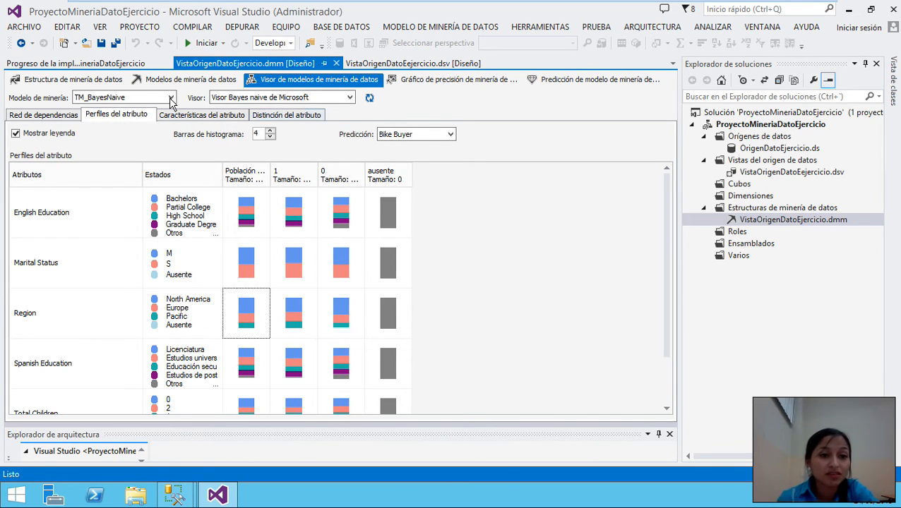
- Browse the Bayes viewer's characteristics, profiles and dependency network tabs
{"action": "left_click", "coordinate": [203, 117]}
{"action": "left_click", "coordinate": [135, 117]}
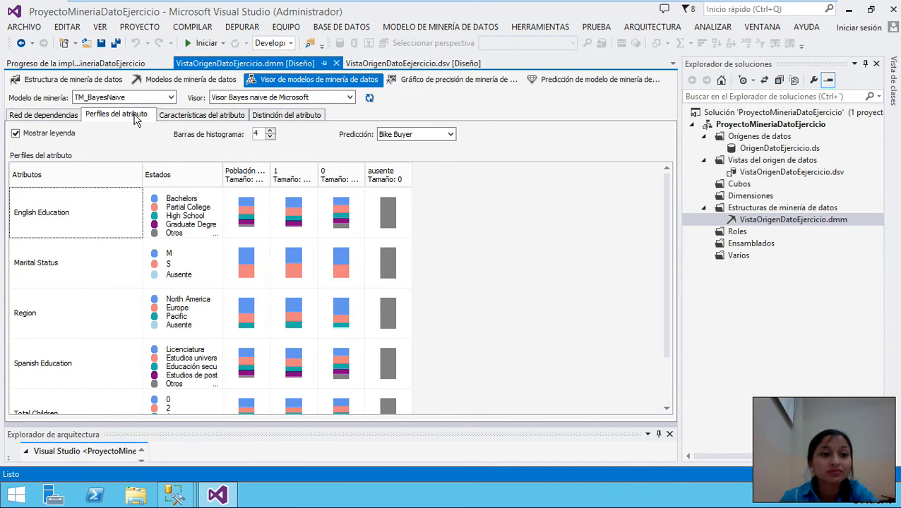
{"action": "left_click", "coordinate": [51, 120]}
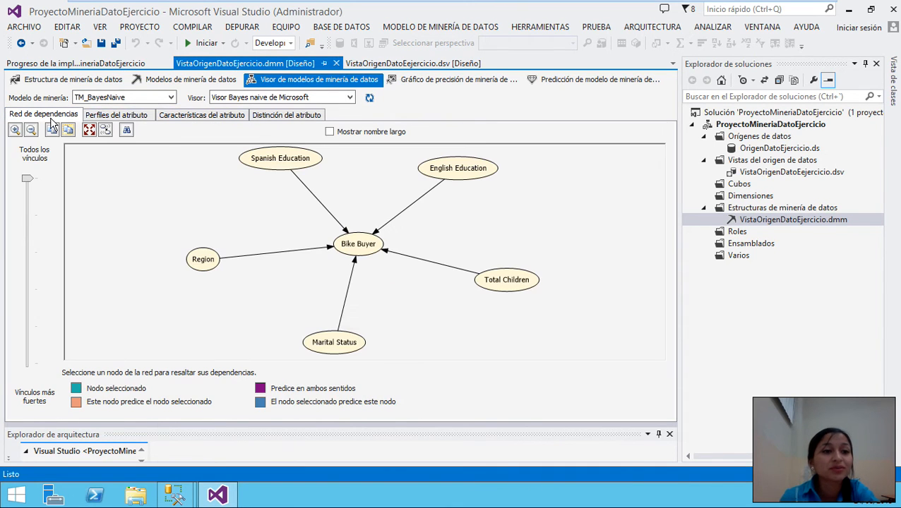
{"action": "left_click", "coordinate": [133, 116]}
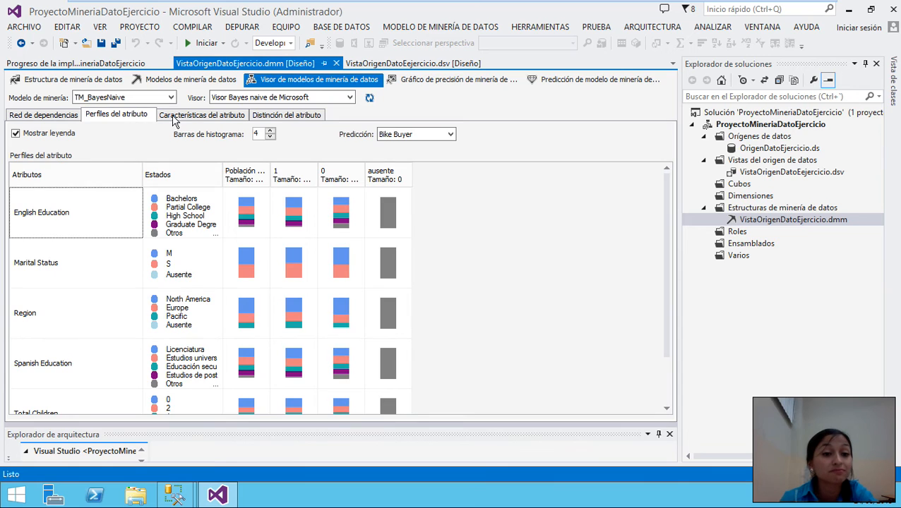
{"action": "left_click", "coordinate": [190, 120]}
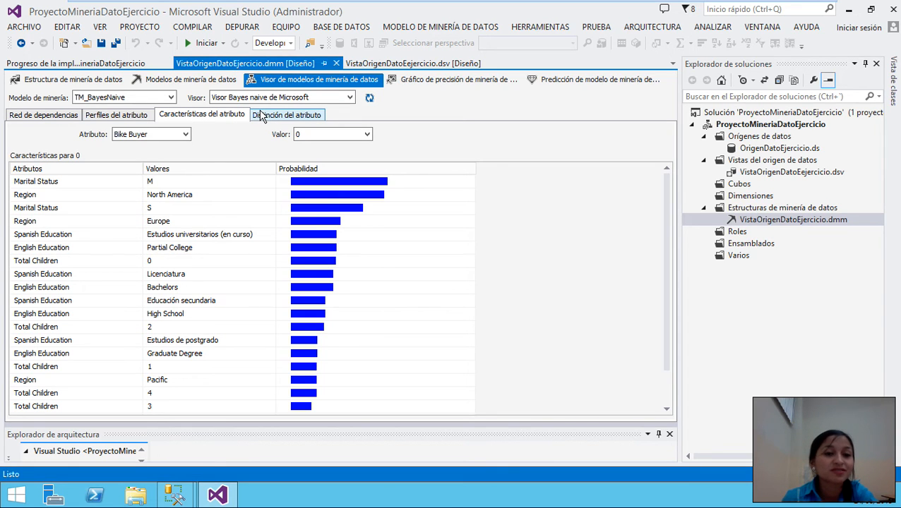
- Show attribute discrimination for Bike Buyer 0 versus all other states, noting the Total Children 5 row
{"action": "left_click", "coordinate": [274, 116]}
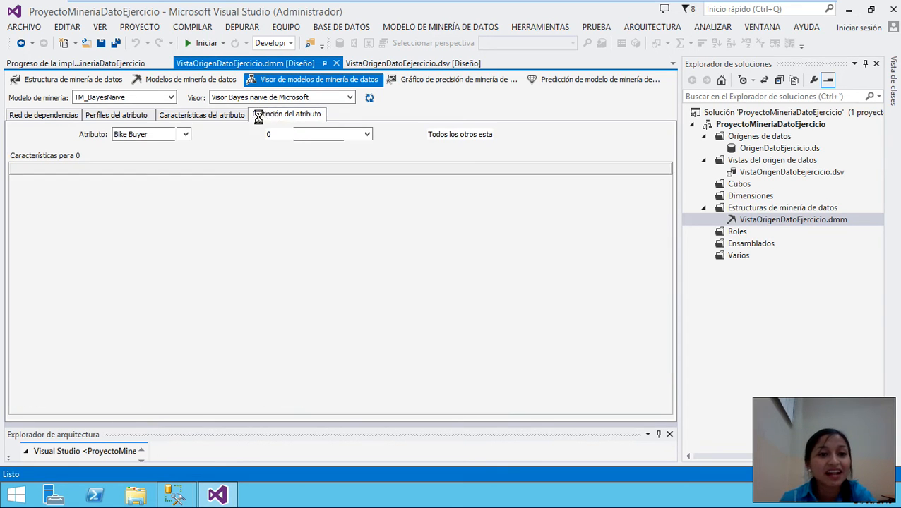
{"action": "left_click", "coordinate": [221, 116]}
{"action": "left_click", "coordinate": [118, 116]}
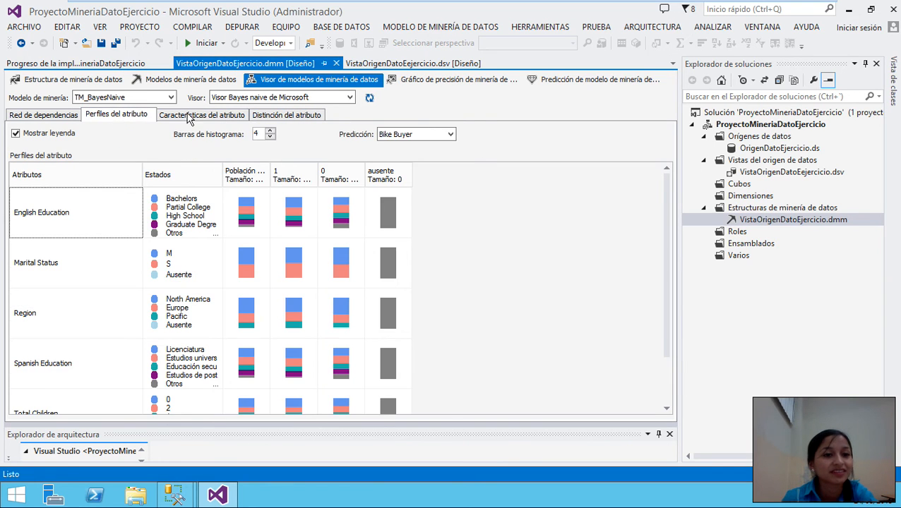
{"action": "left_click", "coordinate": [219, 115]}
{"action": "left_click", "coordinate": [293, 115]}
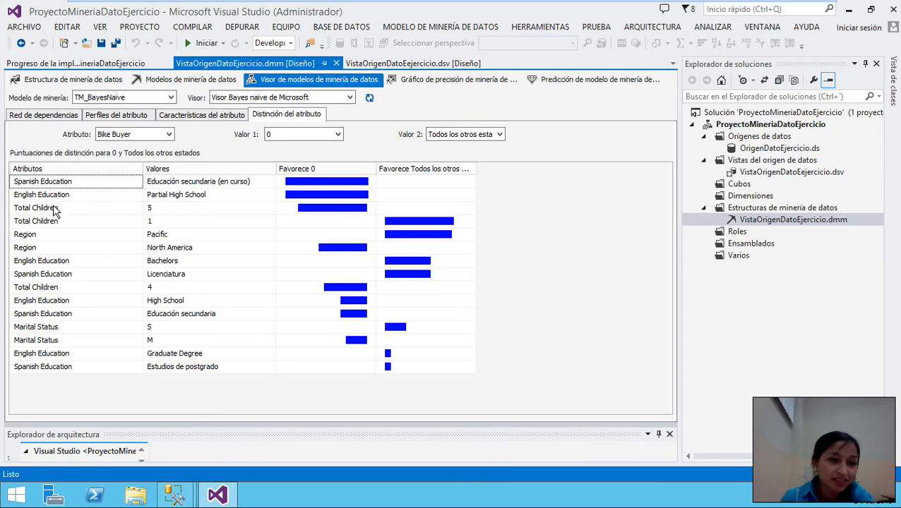
{"action": "left_click", "coordinate": [174, 209]}
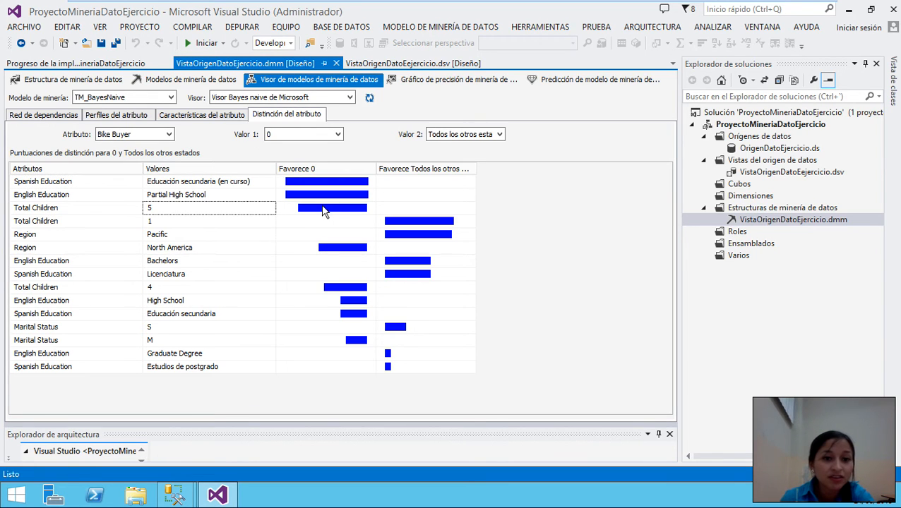
{"action": "mouse_move", "coordinate": [328, 212]}
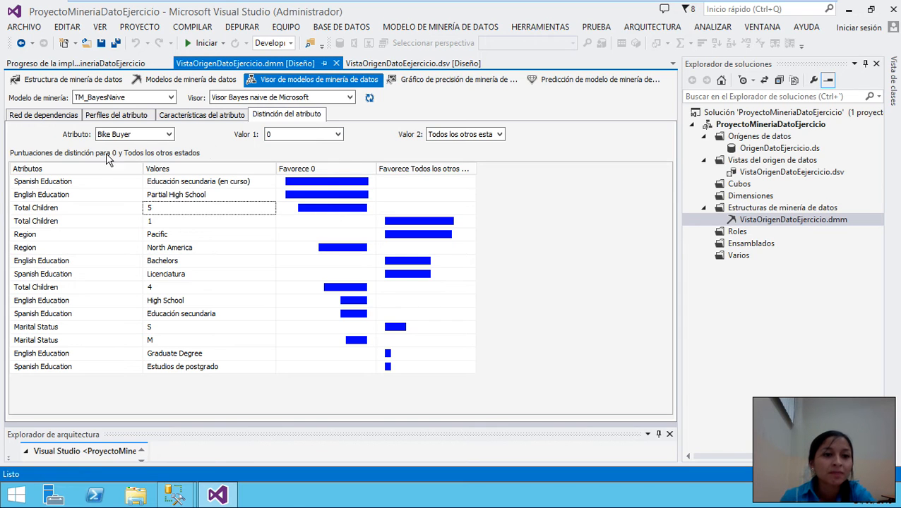
- Set the discrimination comparison to Bike Buyer 1 versus all other states
{"action": "left_click", "coordinate": [305, 136]}
{"action": "left_click", "coordinate": [285, 155]}
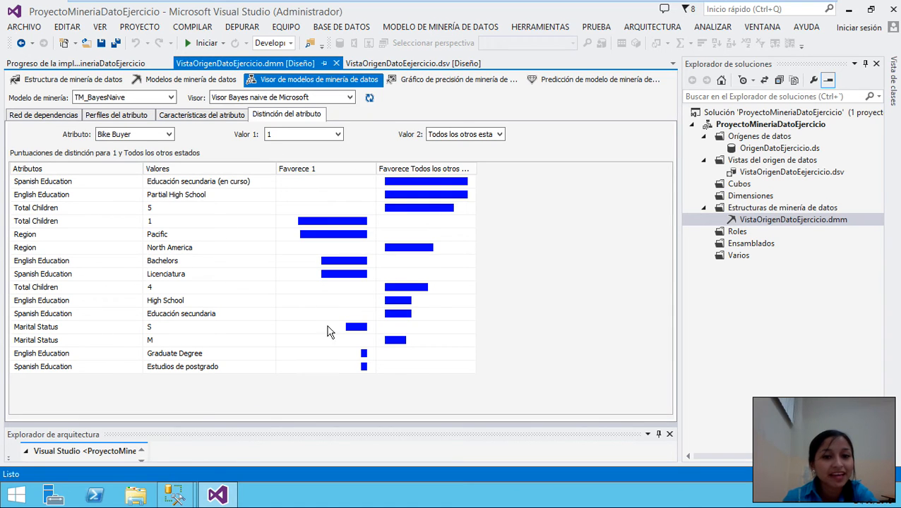
{"action": "left_click", "coordinate": [471, 135]}
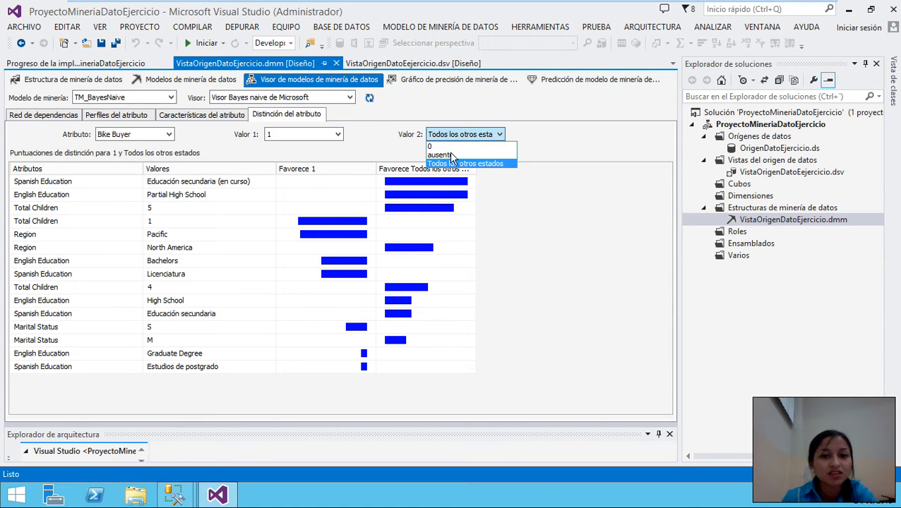
{"action": "left_click", "coordinate": [453, 163]}
{"action": "left_click", "coordinate": [459, 135]}
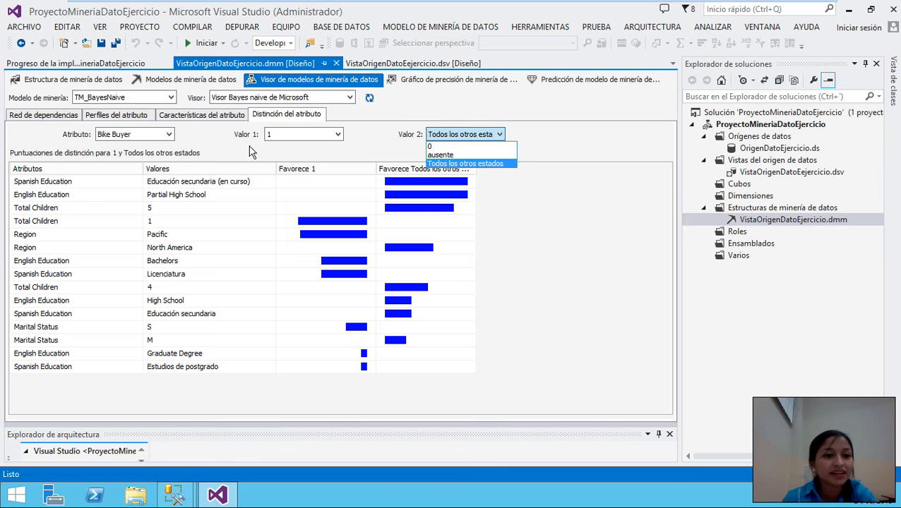
{"action": "left_click", "coordinate": [139, 133]}
- Cycle through the characteristics, profiles and network tabs, back to the discrimination scores
{"action": "left_click", "coordinate": [205, 114]}
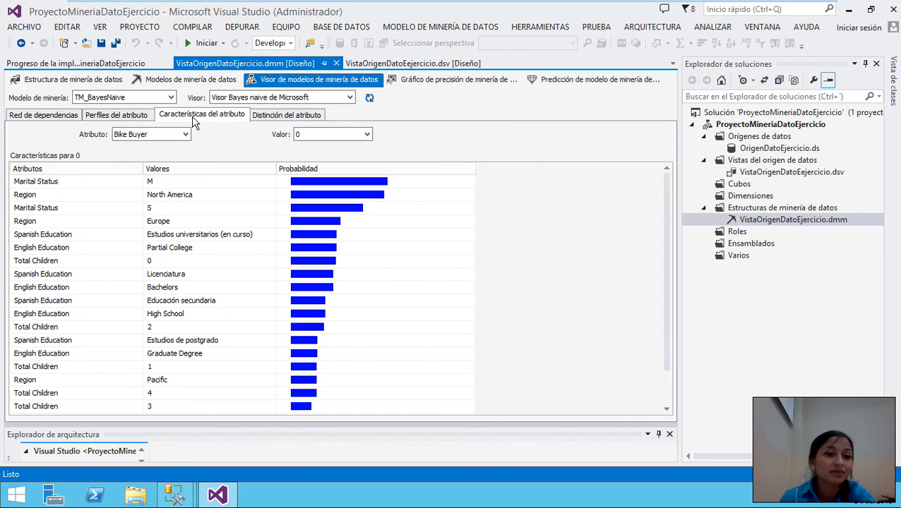
{"action": "left_click", "coordinate": [96, 117]}
{"action": "left_click", "coordinate": [48, 114]}
{"action": "left_click", "coordinate": [117, 116]}
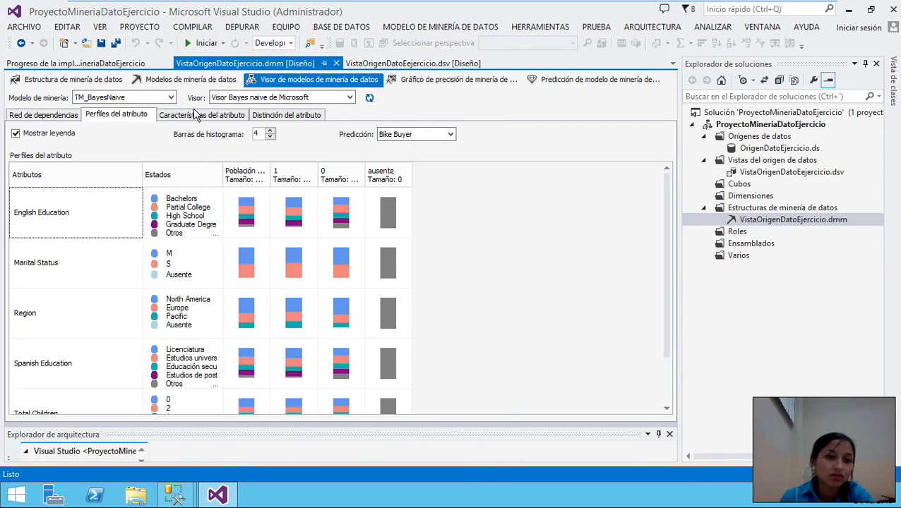
{"action": "left_click", "coordinate": [198, 115]}
{"action": "left_click", "coordinate": [286, 114]}
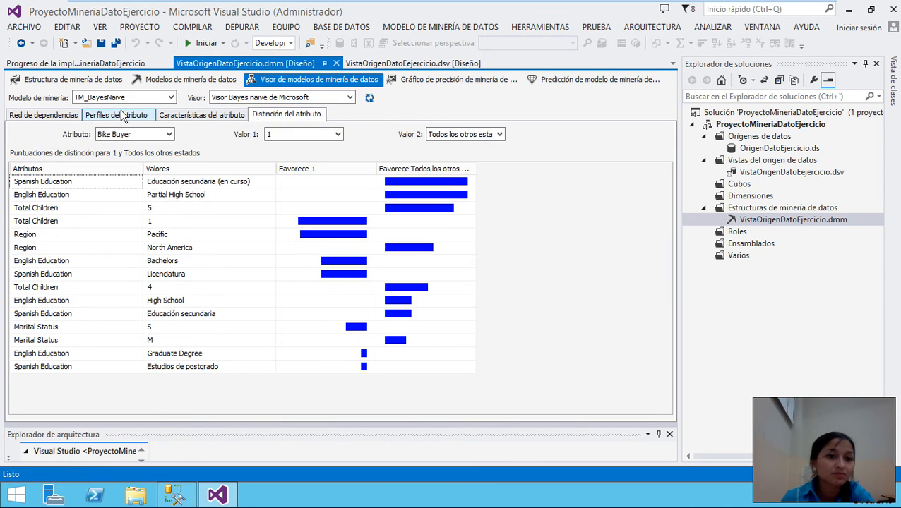
- Browse profiles, characteristics and discrimination again, ending on the Bike Buyer dependency network
{"action": "left_click", "coordinate": [109, 115]}
{"action": "left_click", "coordinate": [44, 115]}
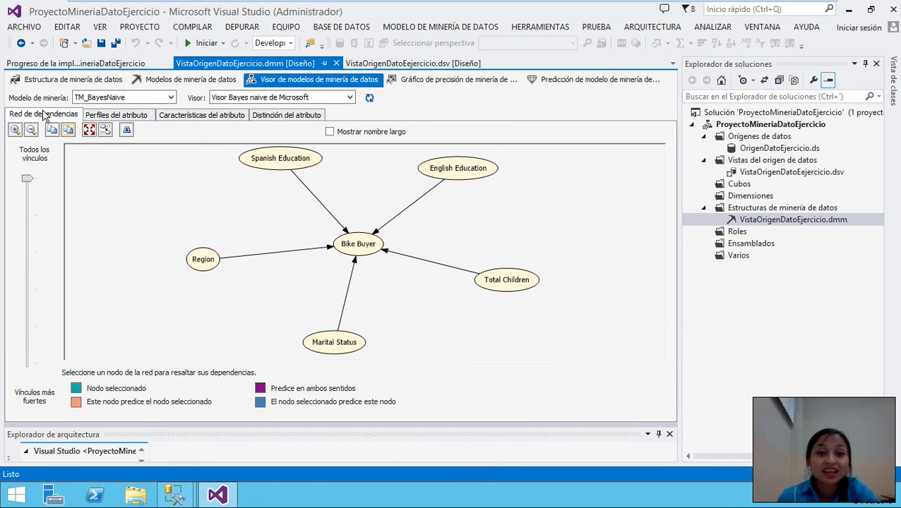
{"action": "left_click", "coordinate": [111, 115]}
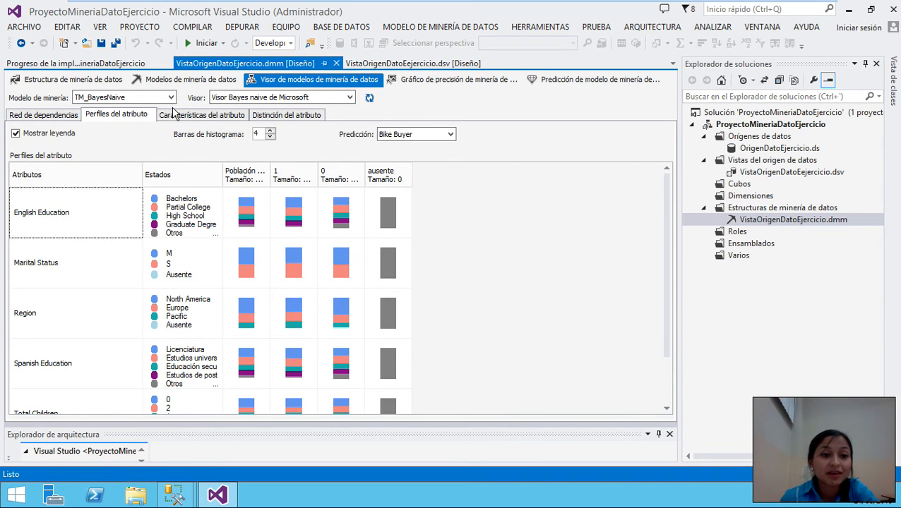
{"action": "left_click", "coordinate": [181, 117]}
{"action": "left_click", "coordinate": [284, 116]}
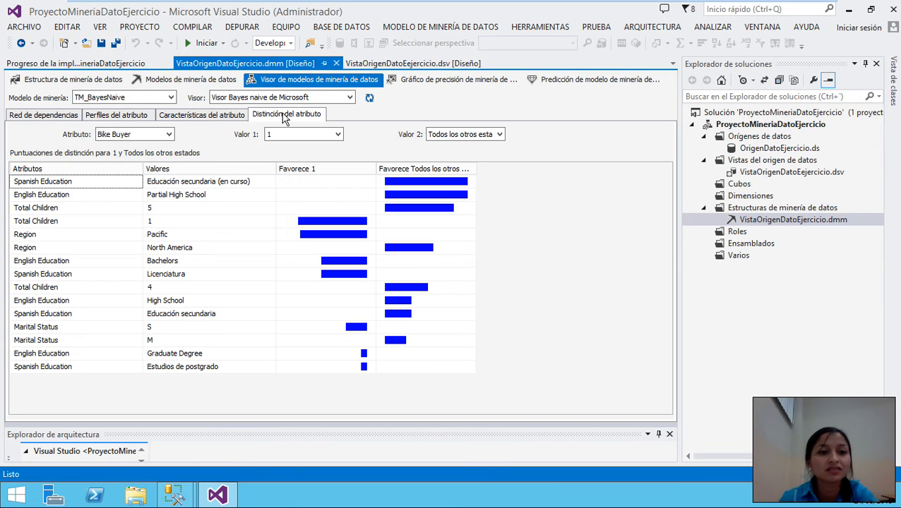
{"action": "left_click", "coordinate": [180, 116]}
{"action": "left_click", "coordinate": [118, 117]}
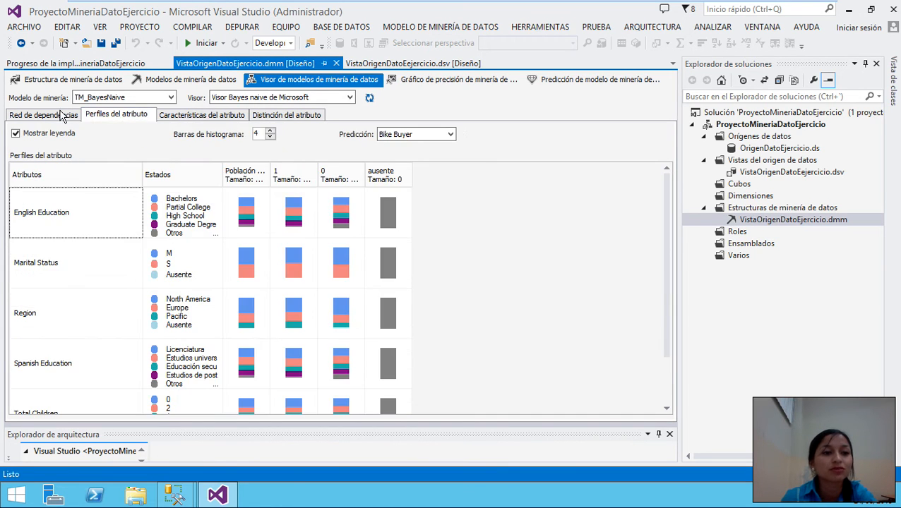
{"action": "left_click", "coordinate": [62, 116]}
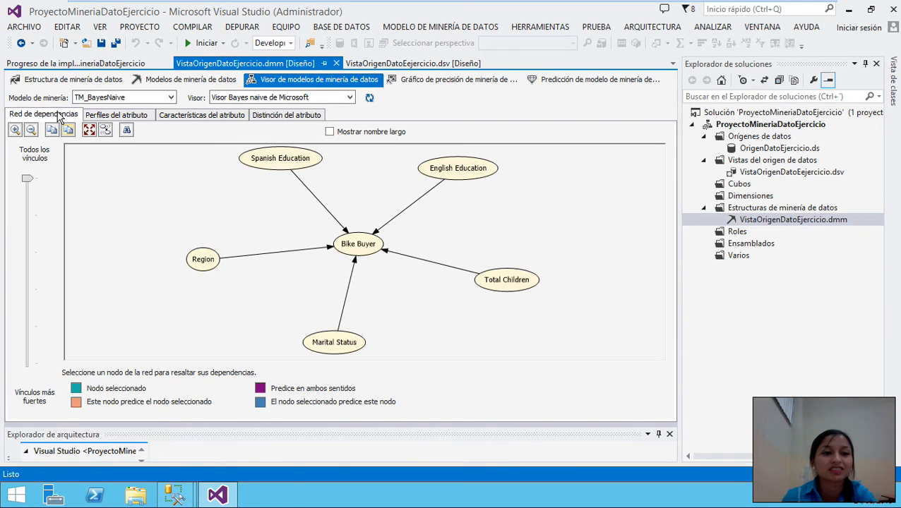
- Switch the viewer to TM_Cluster, accept processing, and run its full processing
{"action": "left_click", "coordinate": [146, 98]}
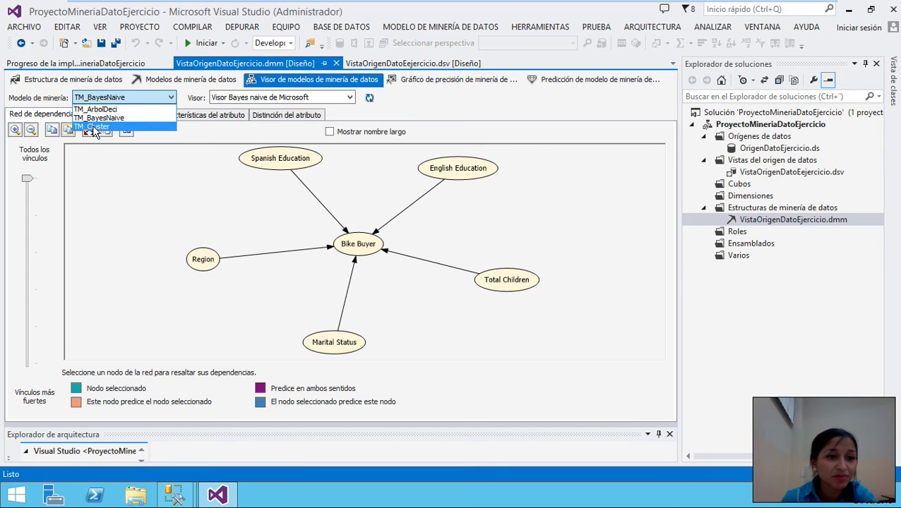
{"action": "left_click", "coordinate": [95, 128]}
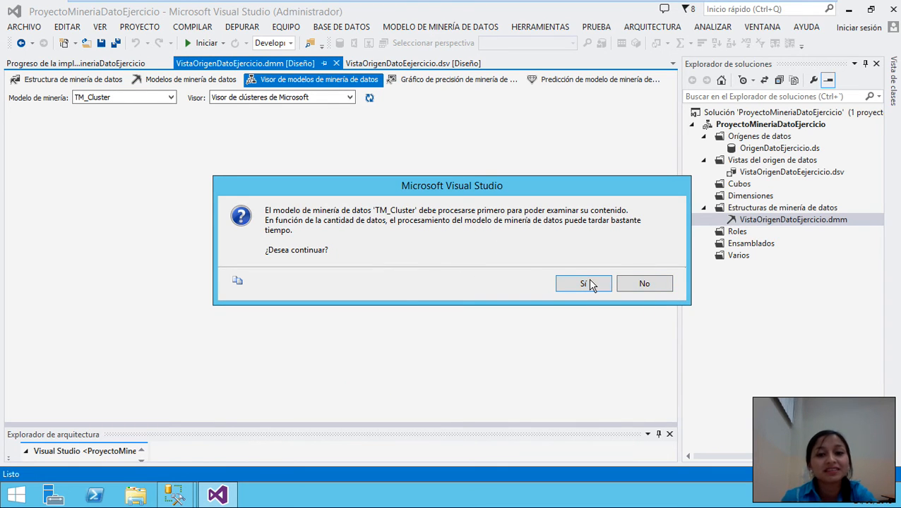
{"action": "left_click", "coordinate": [589, 284]}
{"action": "left_click", "coordinate": [587, 483]}
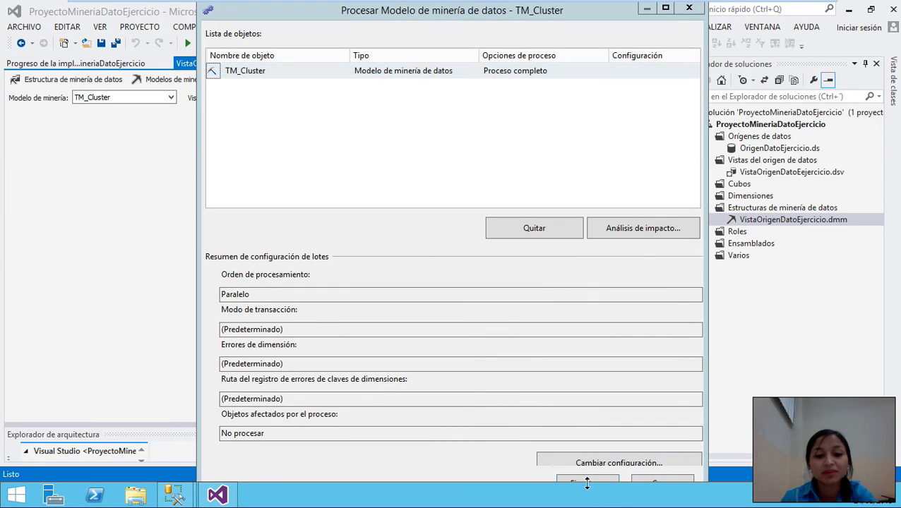
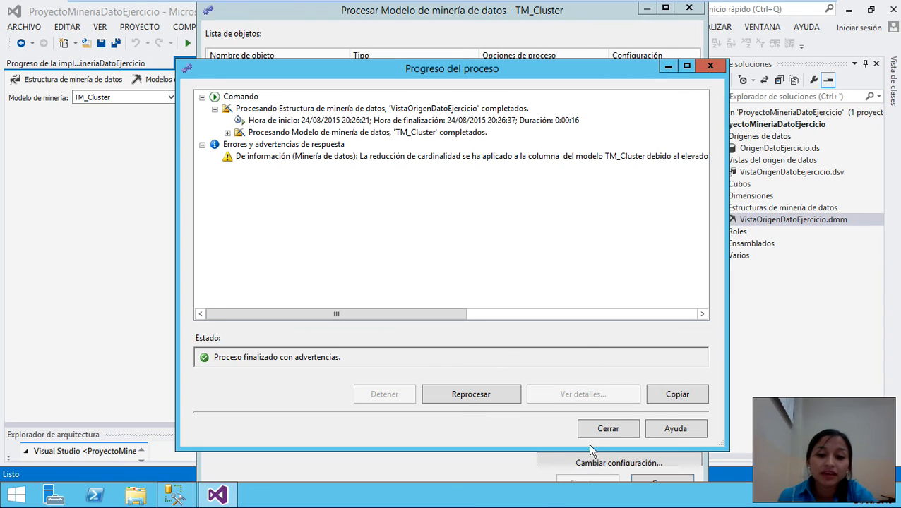
- Close the finished TM_Cluster processing dialogs to return to the Cluster Viewer
{"action": "left_click", "coordinate": [609, 430]}
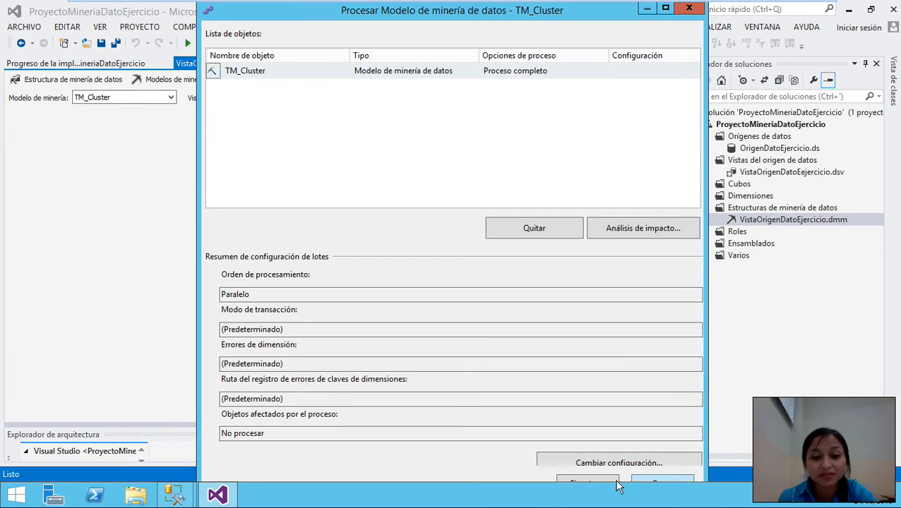
{"action": "left_click", "coordinate": [661, 483]}
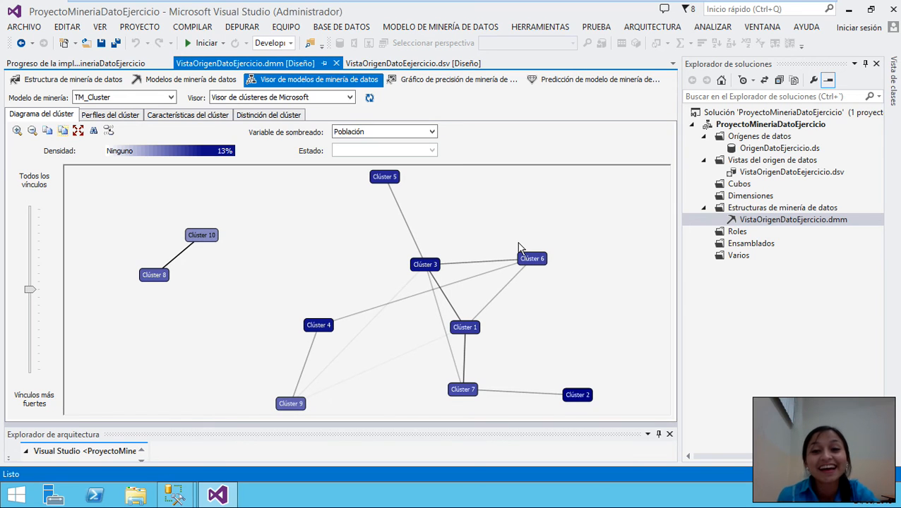
- Browse the shading variable options and shade the cluster diagram by Age
{"action": "scroll", "coordinate": [516, 253], "scroll_direction": "down", "scroll_amount": 1}
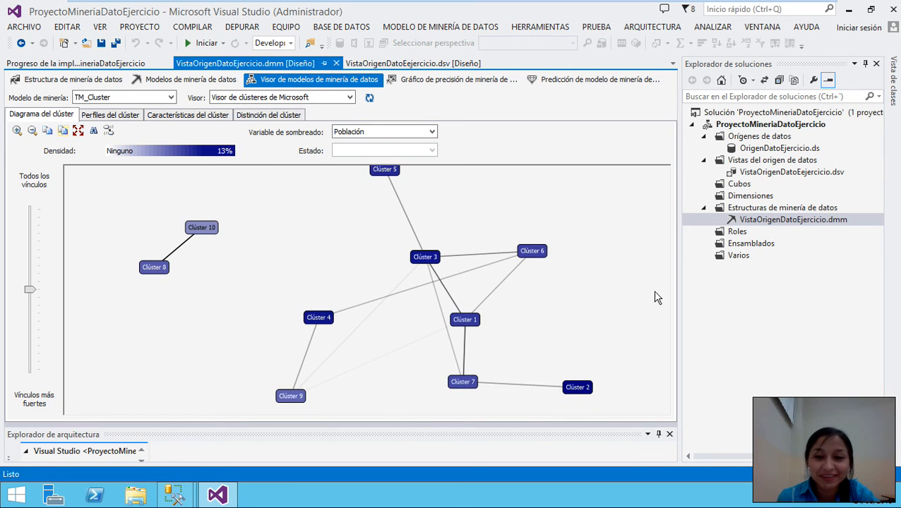
{"action": "scroll", "coordinate": [569, 300], "scroll_direction": "up", "scroll_amount": 1}
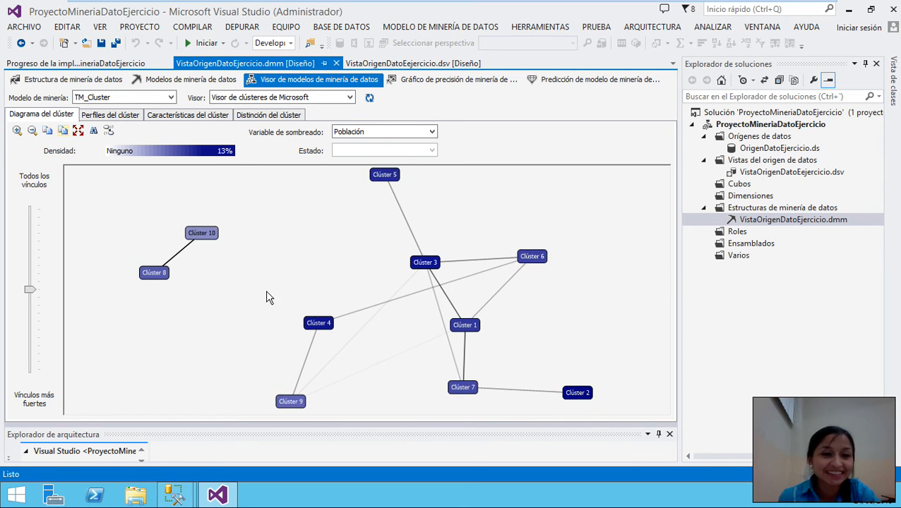
{"action": "scroll", "coordinate": [177, 338], "scroll_direction": "down", "scroll_amount": 1}
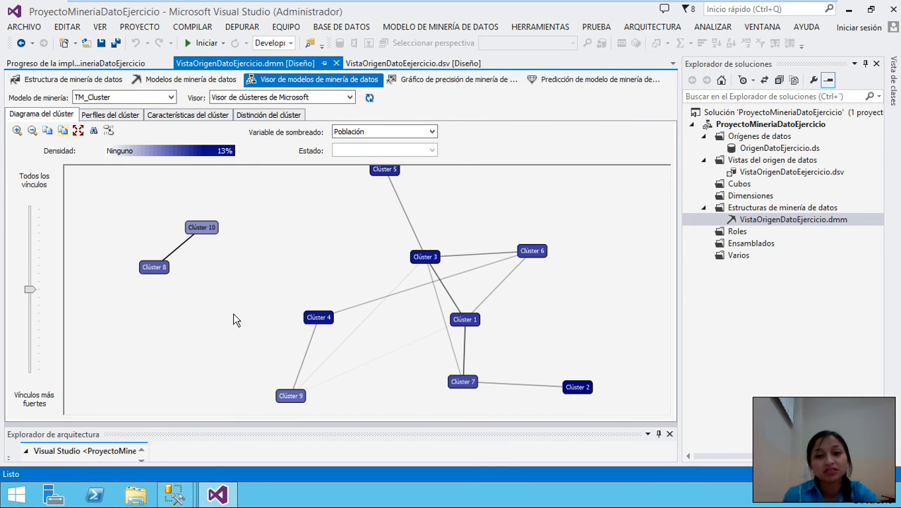
{"action": "mouse_move", "coordinate": [315, 326]}
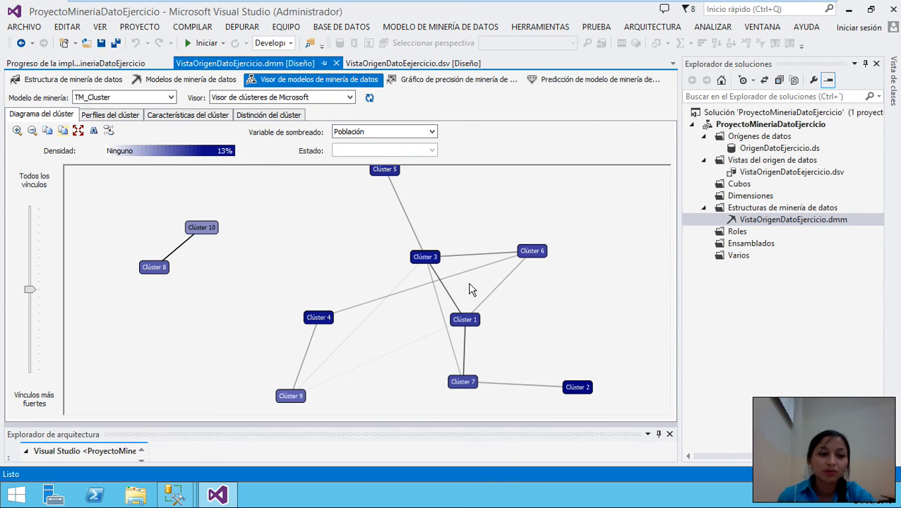
{"action": "left_click", "coordinate": [432, 133]}
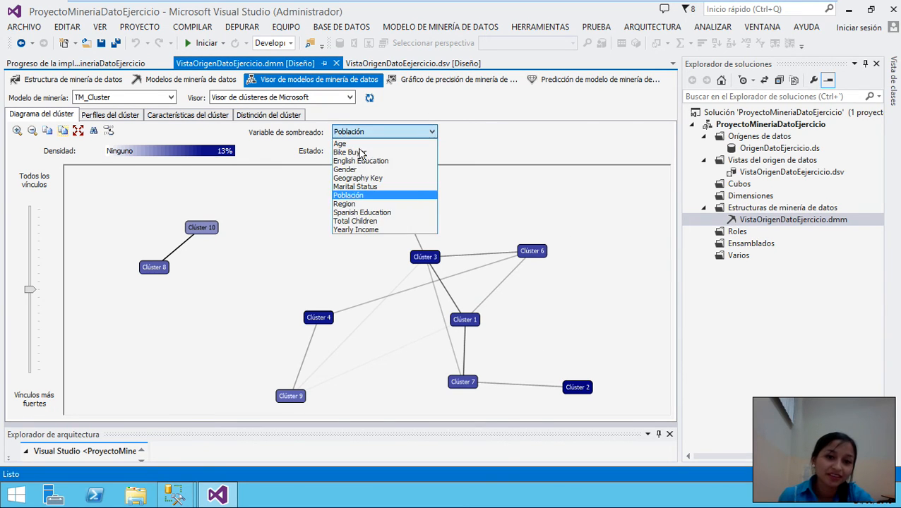
{"action": "left_click", "coordinate": [568, 129]}
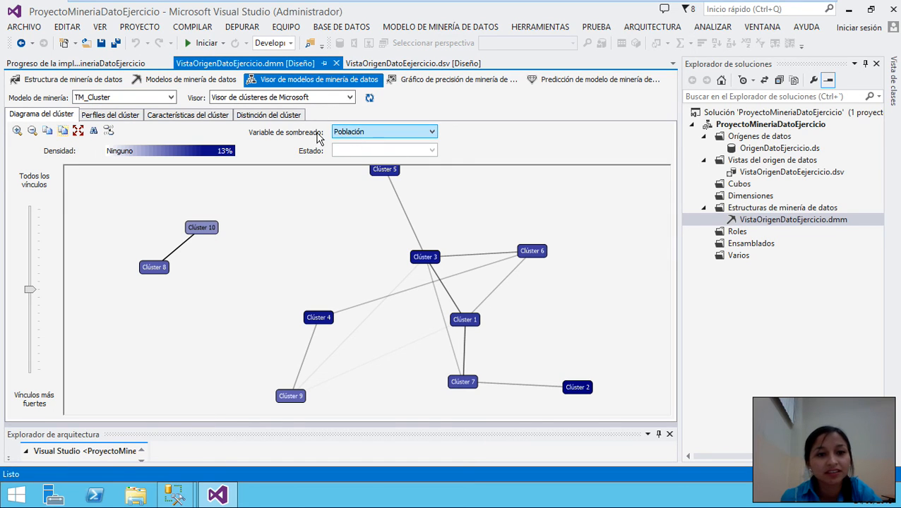
{"action": "left_click", "coordinate": [379, 134]}
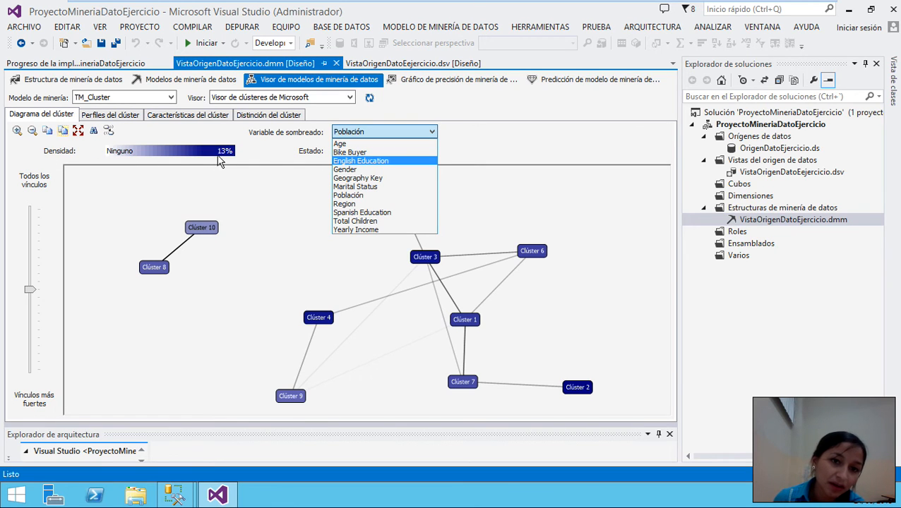
{"action": "left_click", "coordinate": [356, 145]}
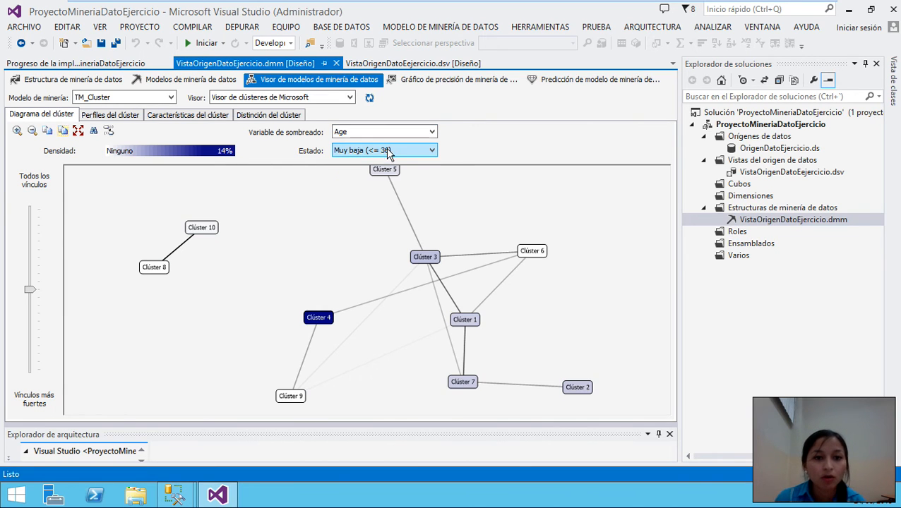
- Shade the clusters by Gender (F) and lower the link-strength slider to reveal more links
{"action": "left_click", "coordinate": [377, 133]}
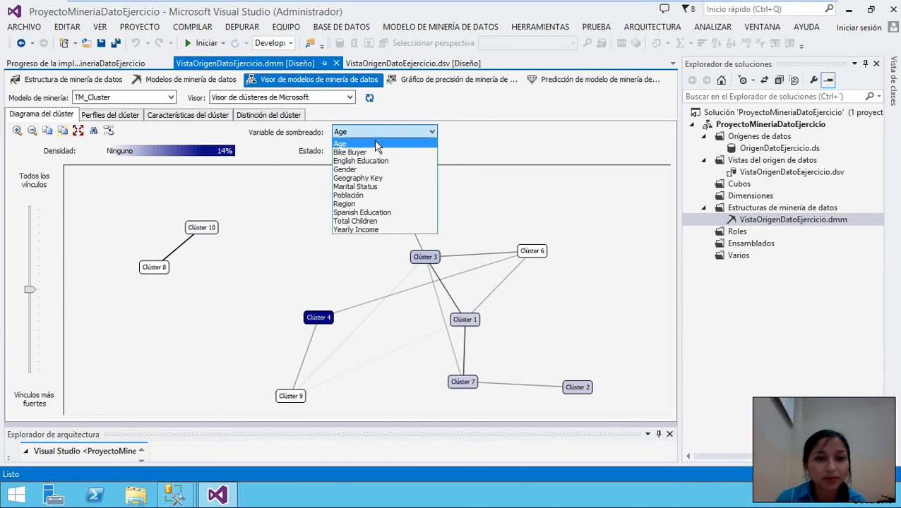
{"action": "left_click", "coordinate": [353, 170]}
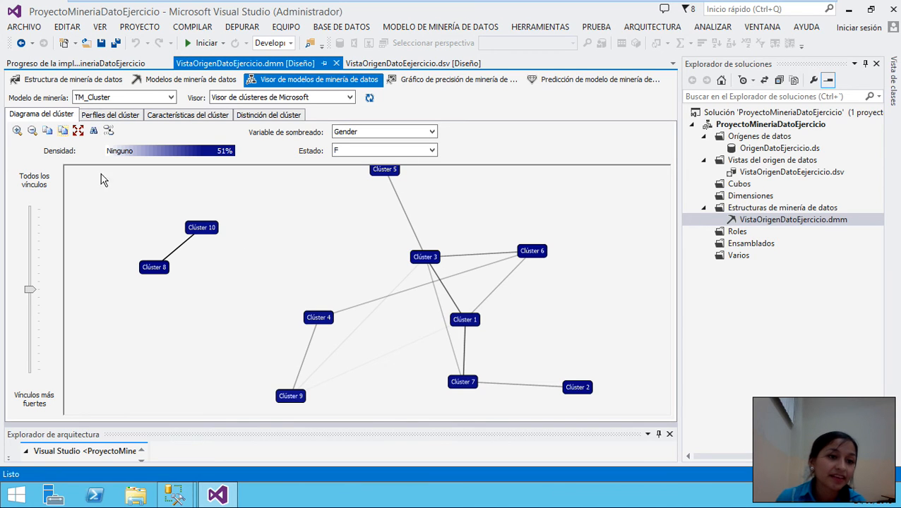
{"action": "left_click_drag", "start_coordinate": [28, 290], "coordinate": [30, 225]}
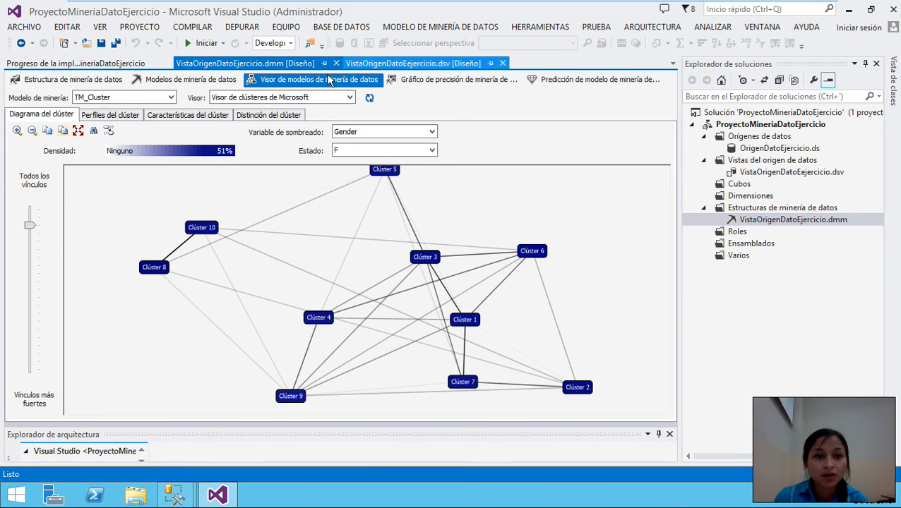
- In the accuracy chart, predict Bike Buyer value 1 for TM_ArbolDeci and view the lift chart
{"action": "left_click", "coordinate": [416, 80]}
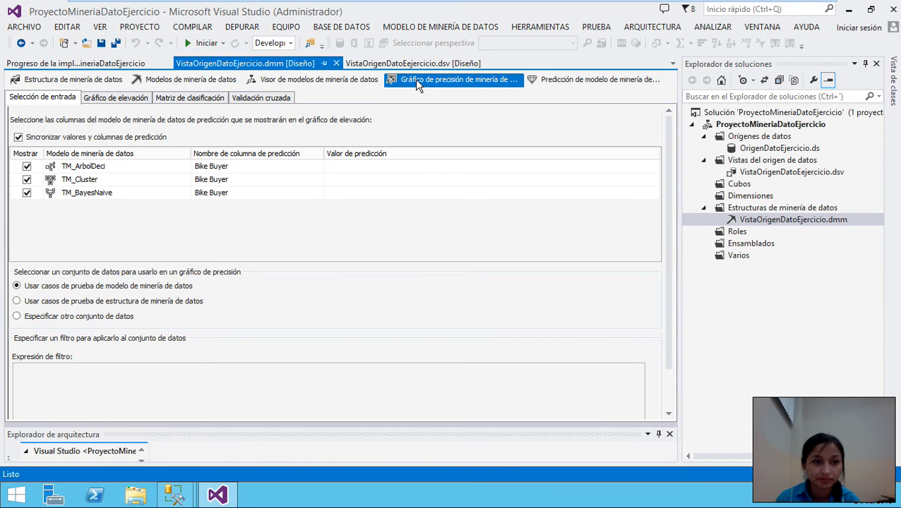
{"action": "left_click", "coordinate": [116, 100]}
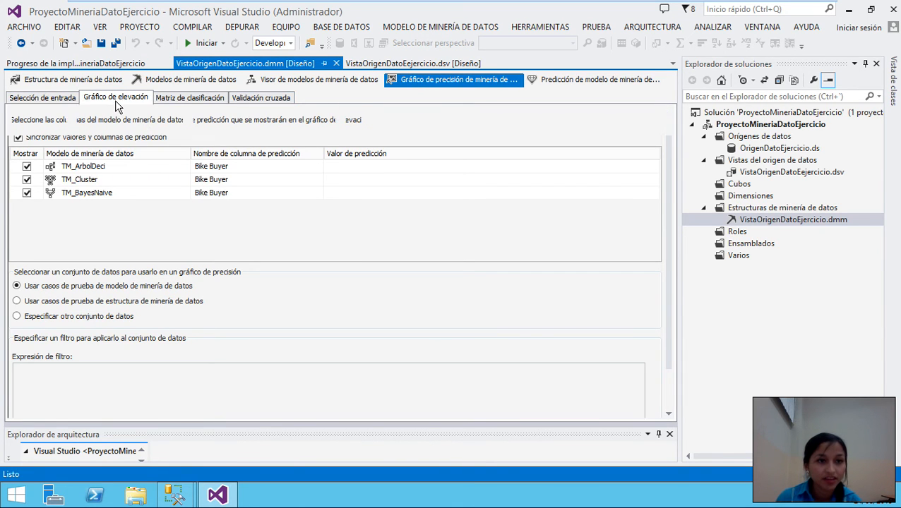
{"action": "left_click", "coordinate": [27, 102]}
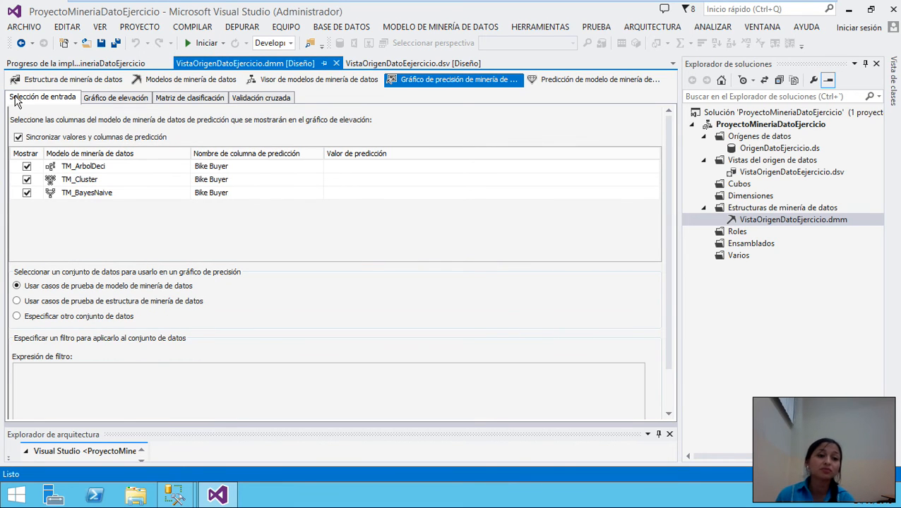
{"action": "left_click", "coordinate": [364, 168]}
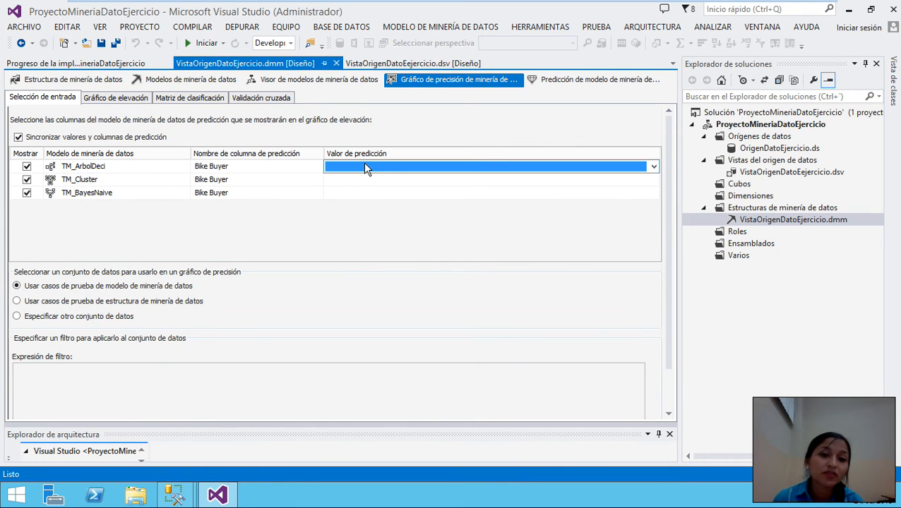
{"action": "left_click", "coordinate": [505, 167]}
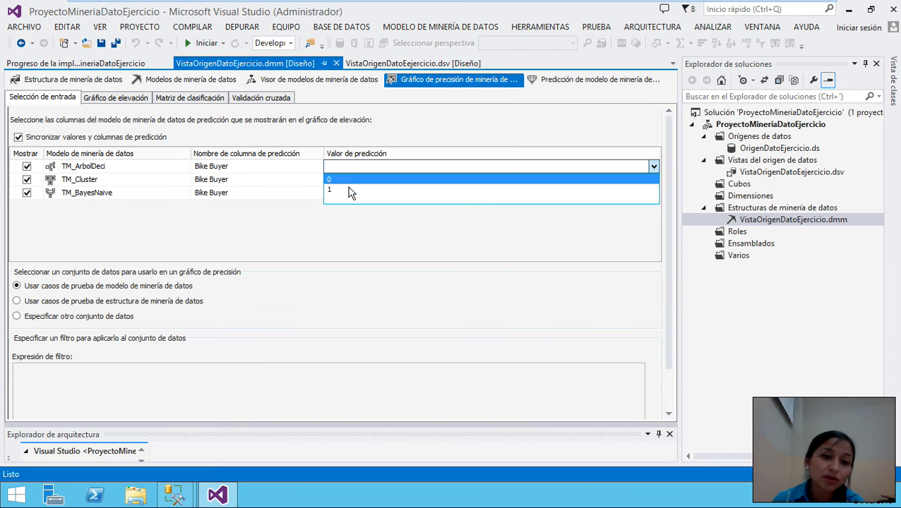
{"action": "left_click", "coordinate": [336, 196]}
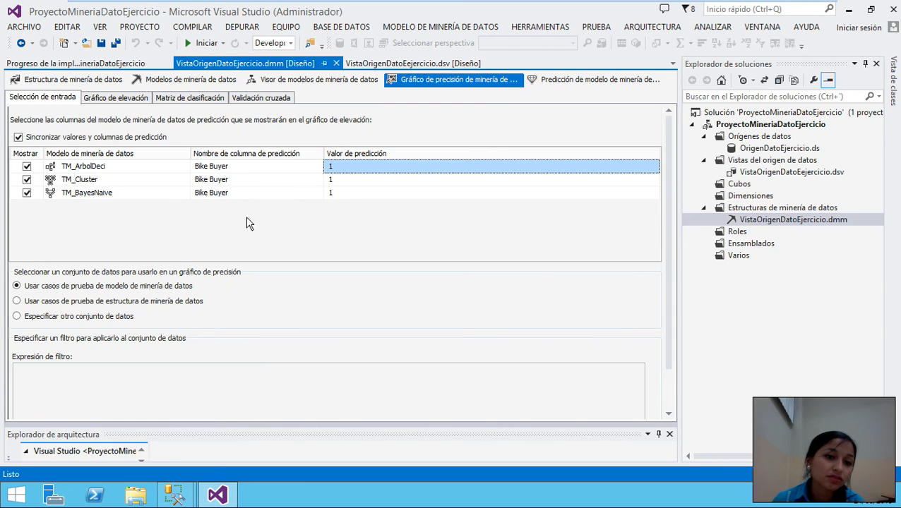
{"action": "left_click", "coordinate": [102, 99]}
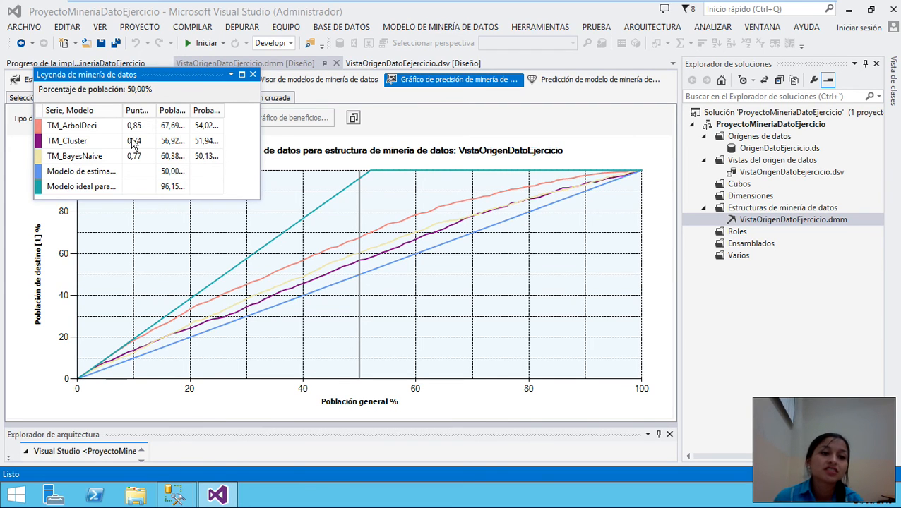
- Review the legend's random-guess, TM_ArbolDeci and TM_Cluster (0,74) values, then close the legend
{"action": "left_click", "coordinate": [69, 176]}
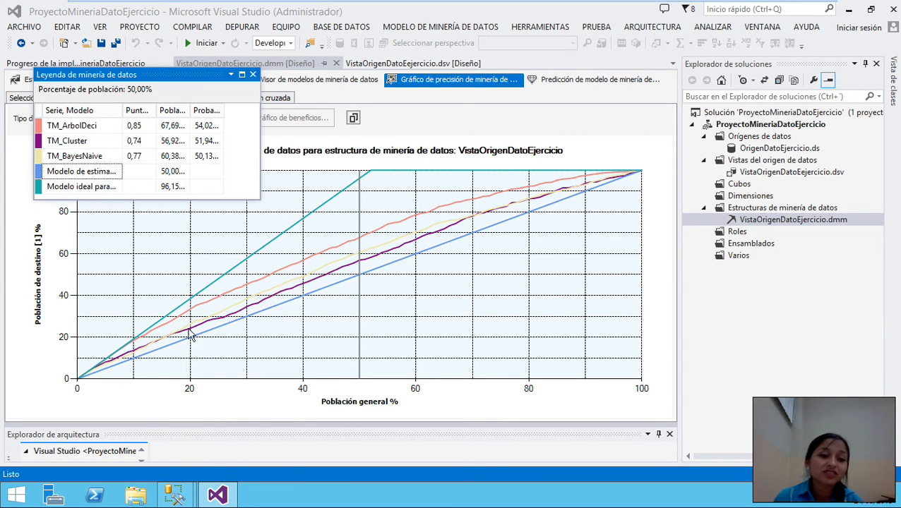
{"action": "left_click", "coordinate": [175, 173]}
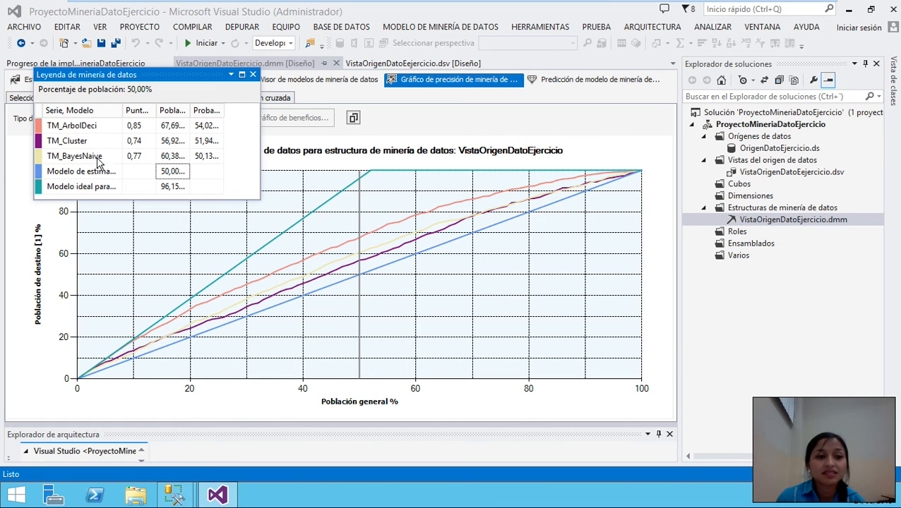
{"action": "left_click", "coordinate": [175, 127]}
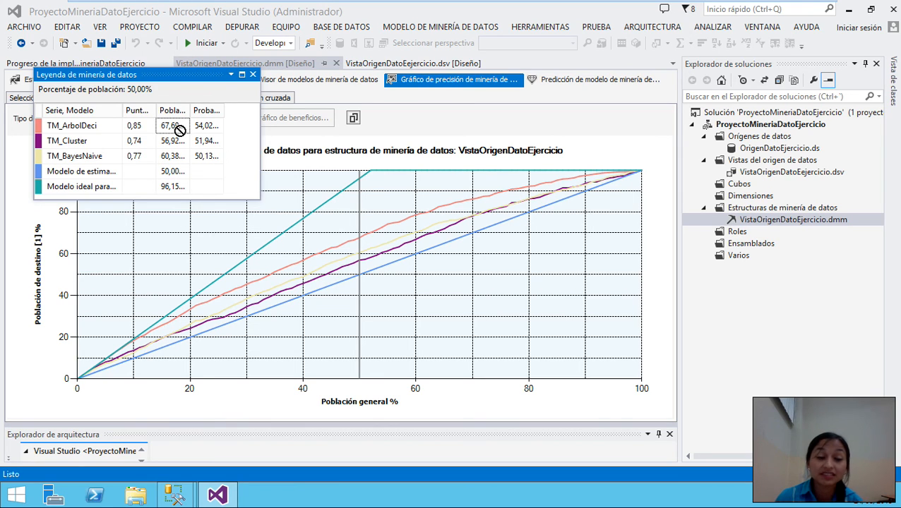
{"action": "left_click", "coordinate": [135, 139]}
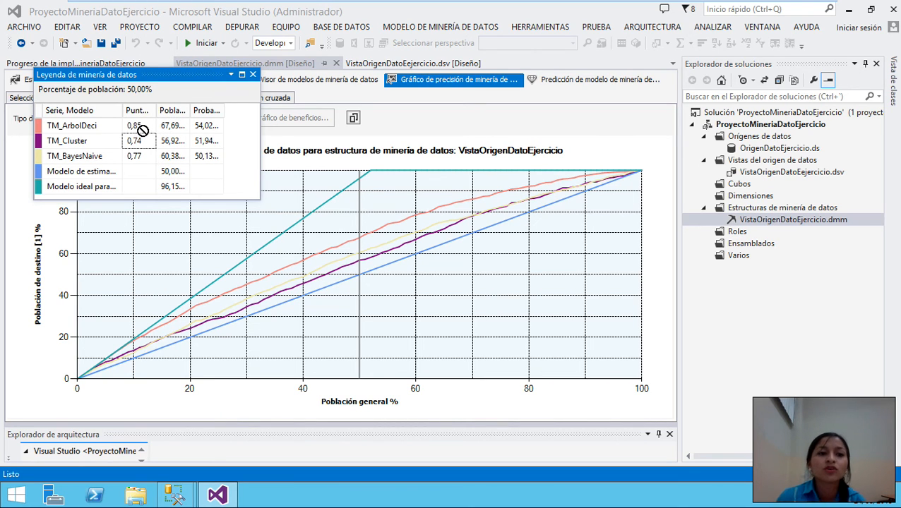
{"action": "left_click", "coordinate": [216, 125]}
{"action": "left_click", "coordinate": [135, 141]}
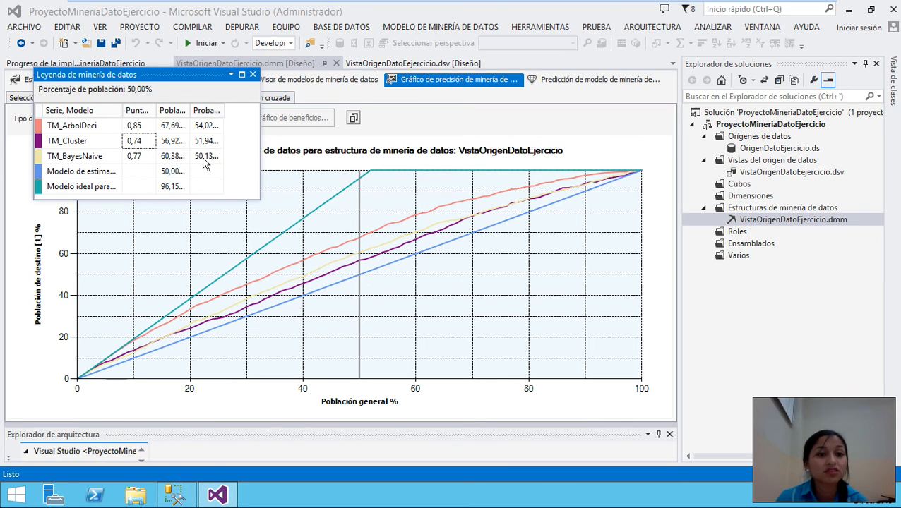
{"action": "left_click", "coordinate": [253, 74]}
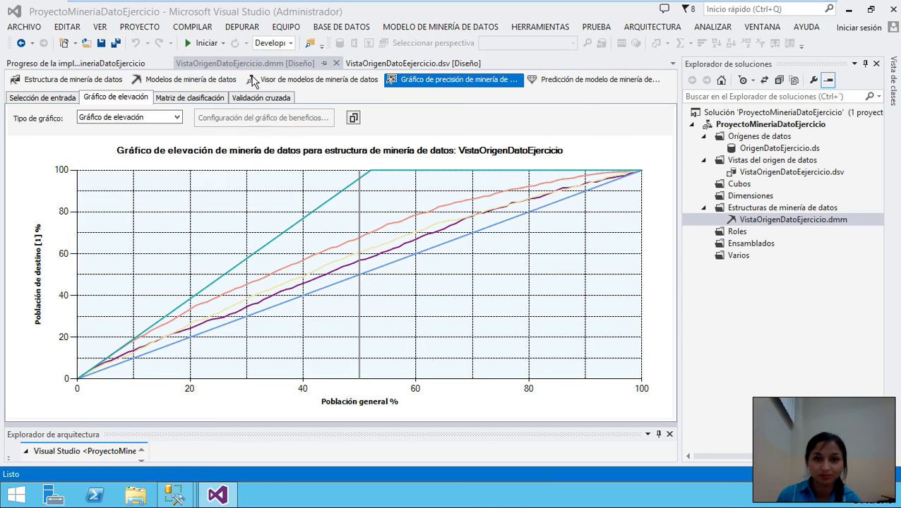
- In the mining model prediction view, select TM_ArbolDeci as the prediction model
{"action": "left_click", "coordinate": [553, 79]}
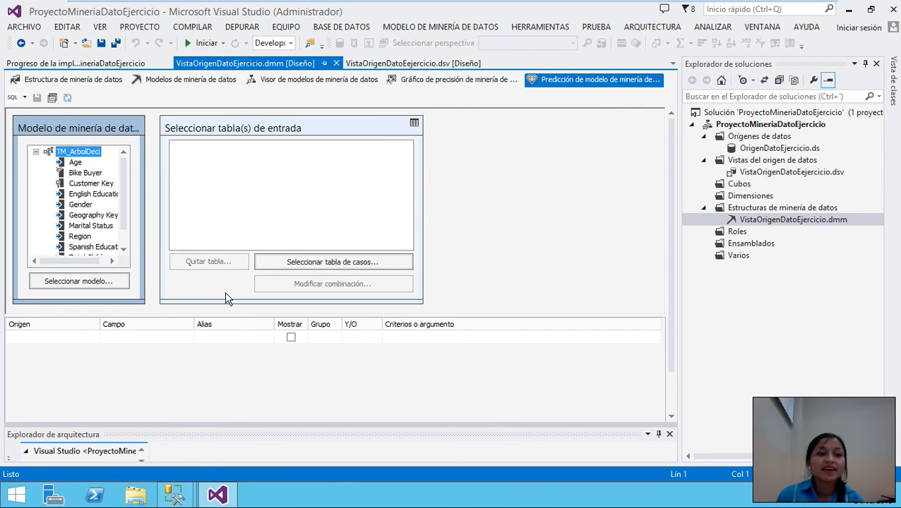
{"action": "left_click_drag", "start_coordinate": [124, 176], "coordinate": [129, 117]}
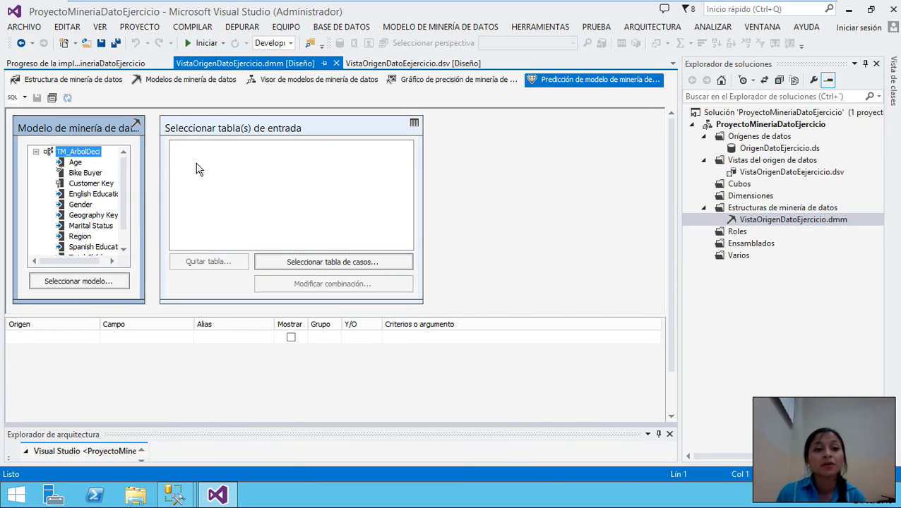
{"action": "left_click", "coordinate": [80, 281]}
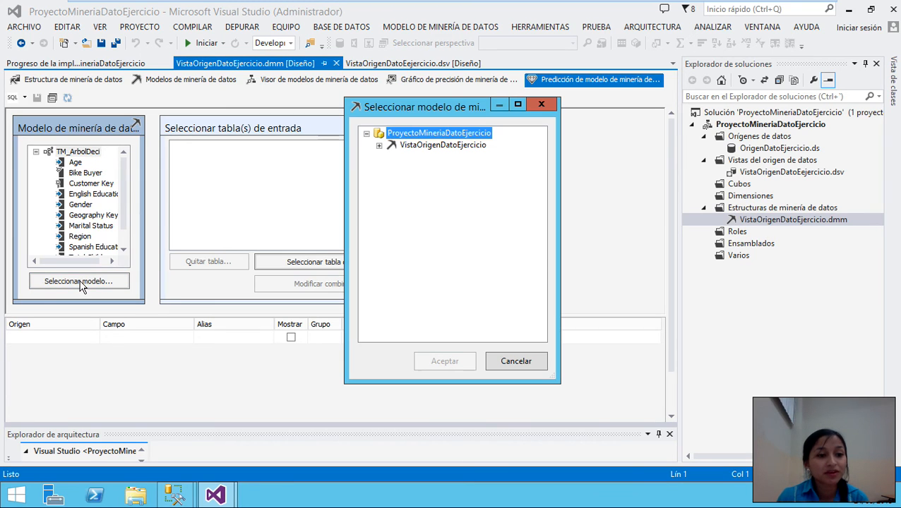
{"action": "left_click", "coordinate": [379, 146]}
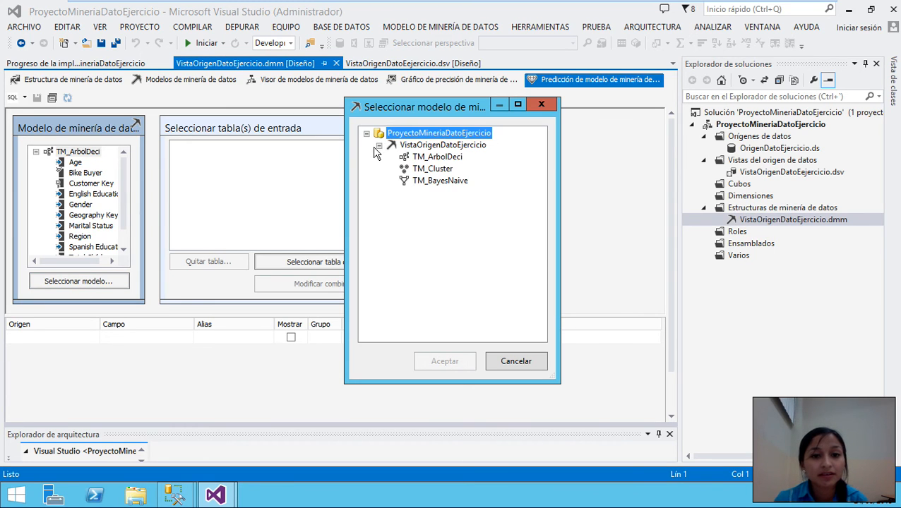
{"action": "left_click", "coordinate": [445, 158]}
{"action": "left_click", "coordinate": [445, 362]}
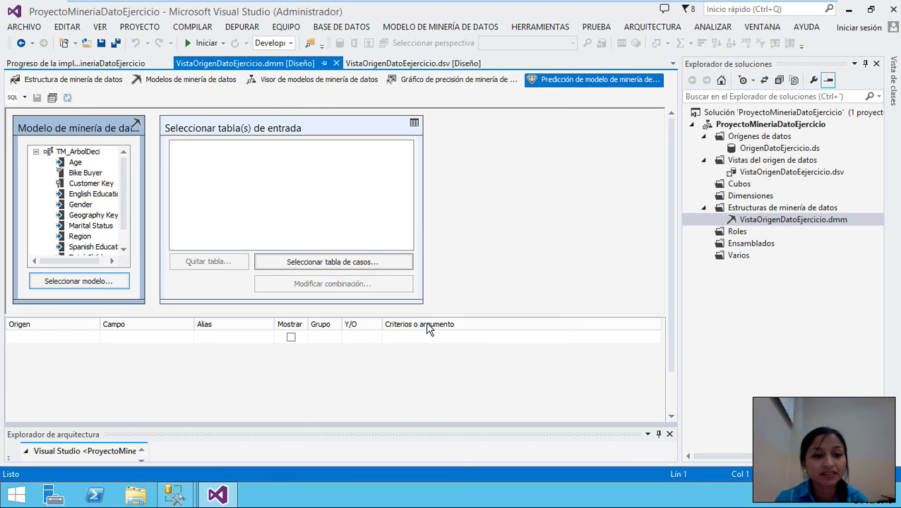
- Choose ProspectiveBuyer as the input case table and move it further right
{"action": "left_click", "coordinate": [309, 264]}
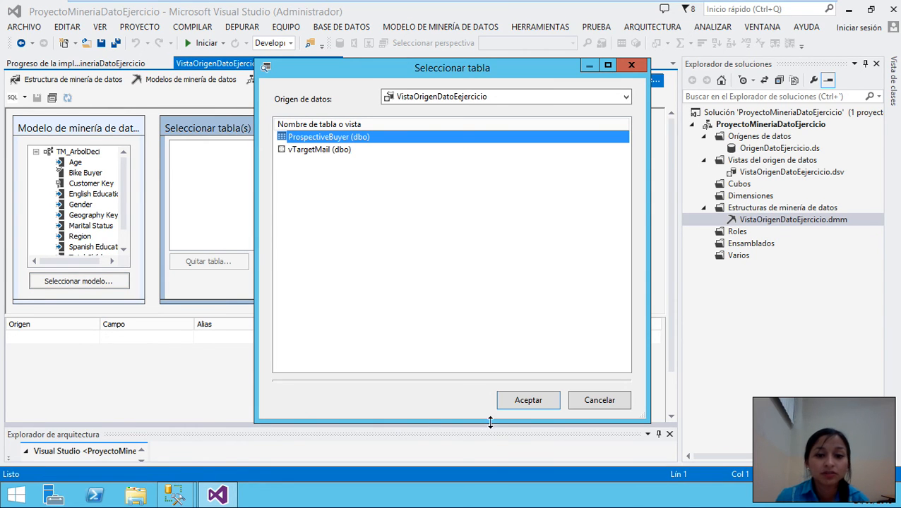
{"action": "left_click", "coordinate": [526, 404]}
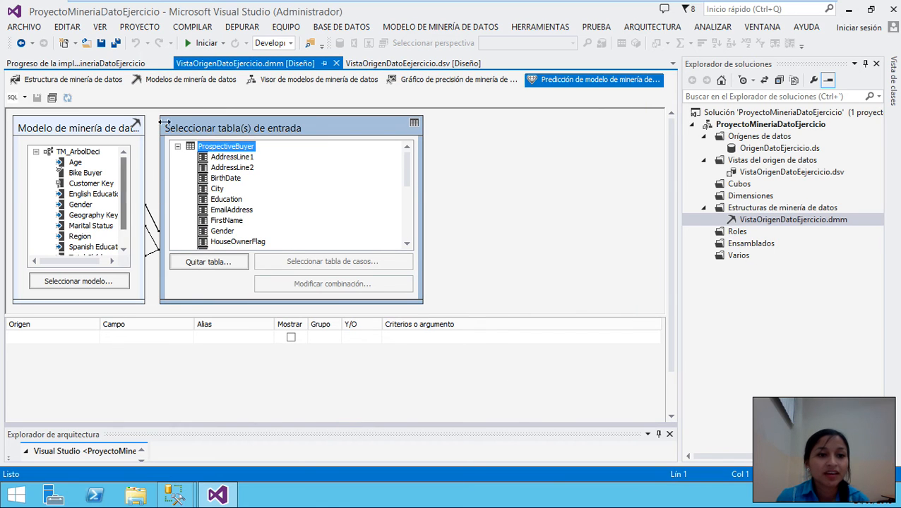
{"action": "left_click_drag", "start_coordinate": [218, 121], "coordinate": [337, 124]}
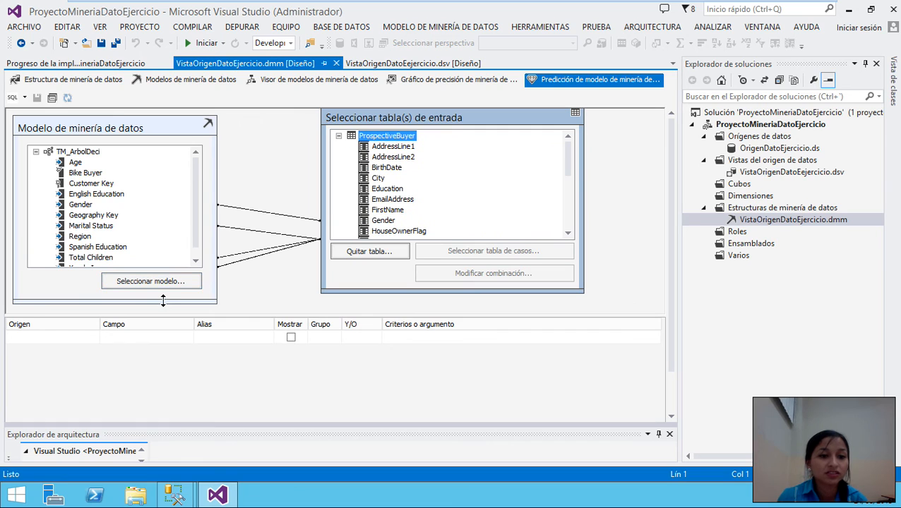
{"action": "right_click", "coordinate": [154, 297]}
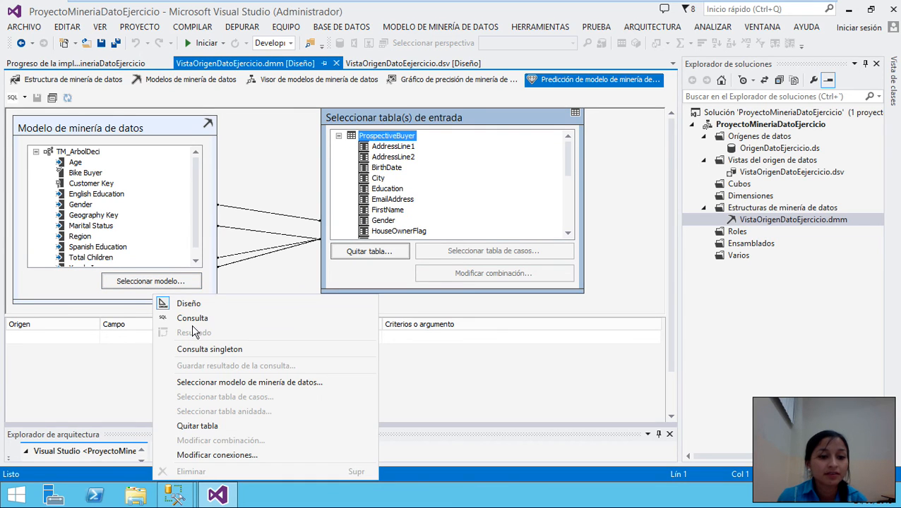
{"action": "left_click", "coordinate": [218, 455]}
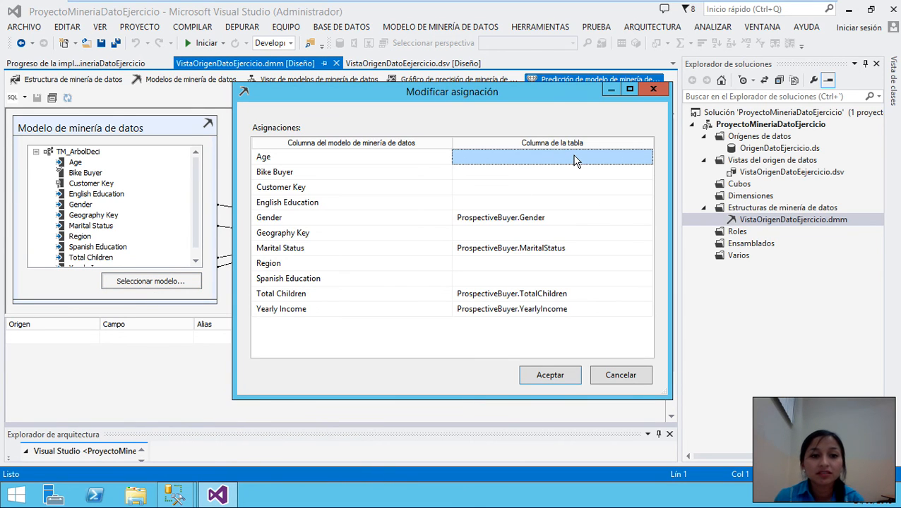
{"action": "left_click", "coordinate": [558, 157]}
{"action": "left_click", "coordinate": [482, 172]}
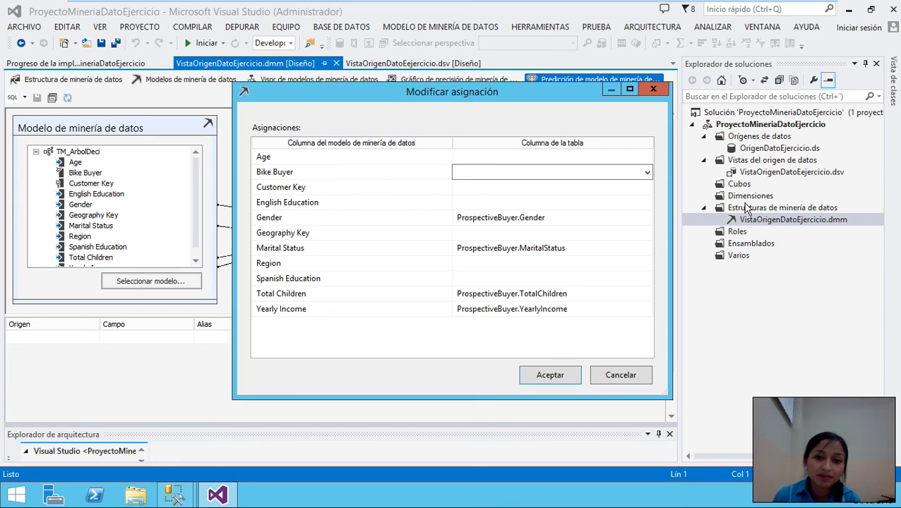
{"action": "left_click", "coordinate": [647, 173]}
{"action": "scroll", "coordinate": [550, 261], "scroll_direction": "down", "scroll_amount": 5}
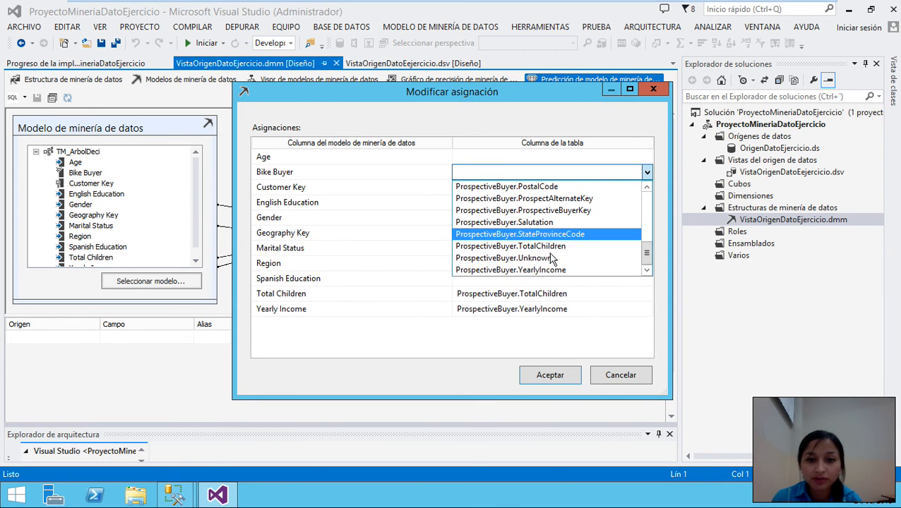
{"action": "left_click", "coordinate": [553, 259]}
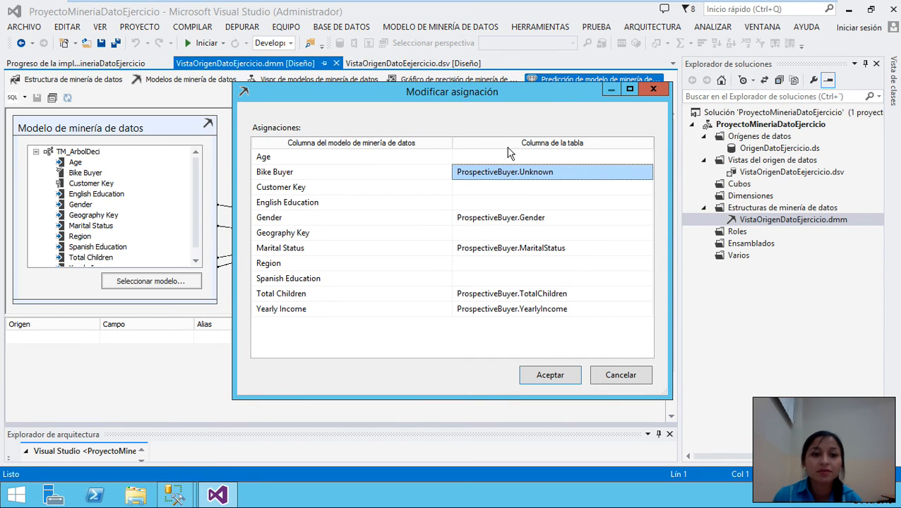
{"action": "left_click", "coordinate": [540, 158]}
{"action": "left_click", "coordinate": [646, 157]}
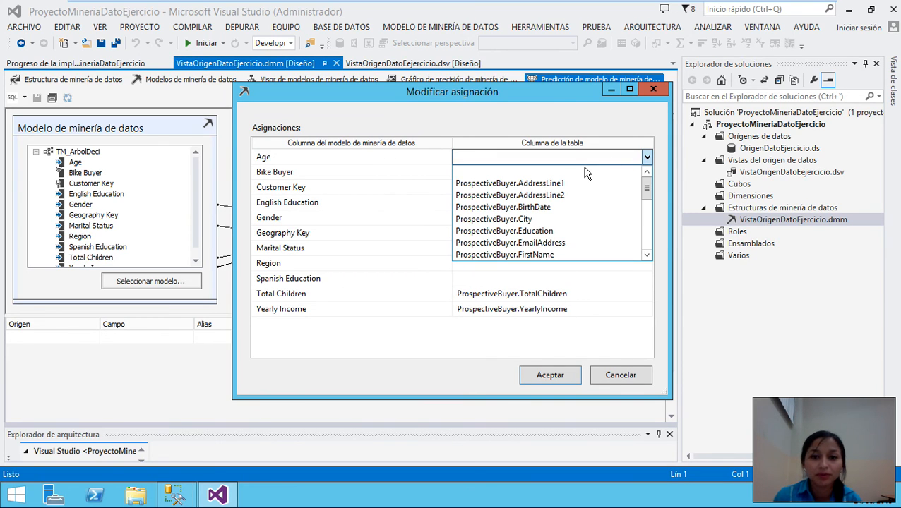
{"action": "scroll", "coordinate": [549, 218], "scroll_direction": "down", "scroll_amount": 3}
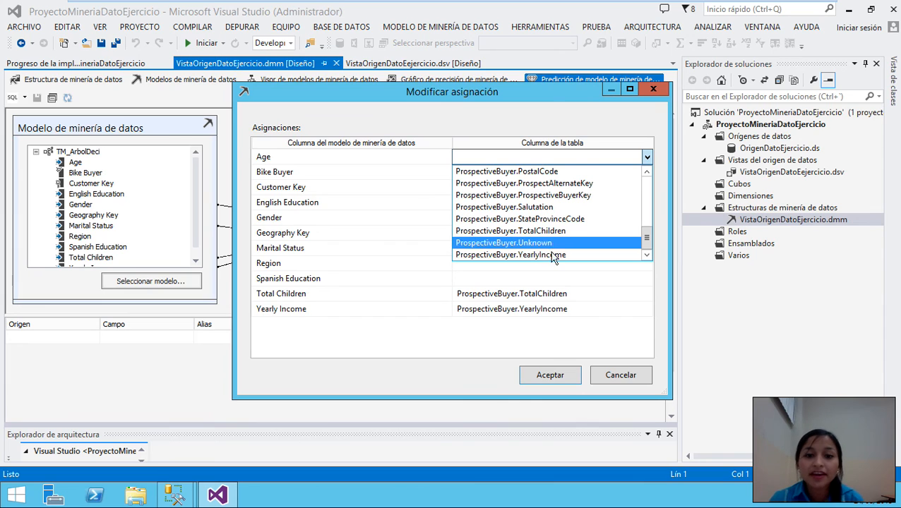
{"action": "left_click", "coordinate": [557, 387]}
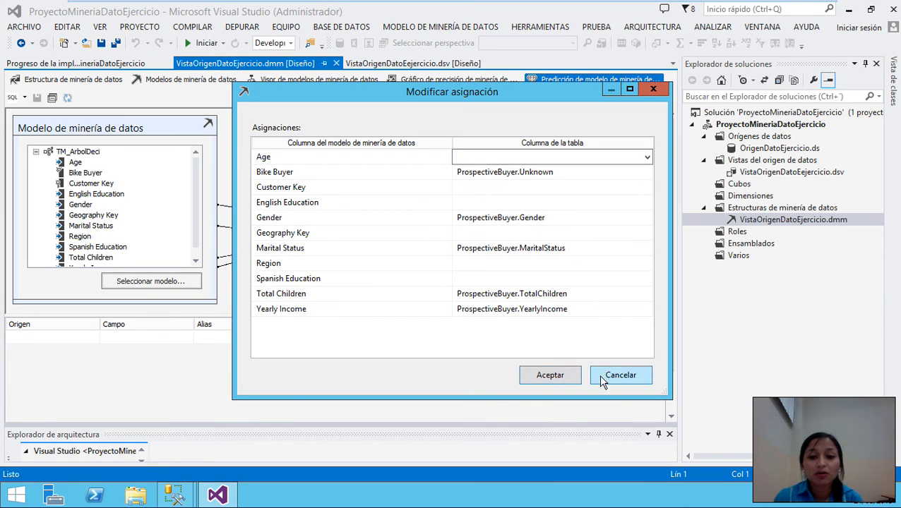
{"action": "left_click", "coordinate": [602, 380]}
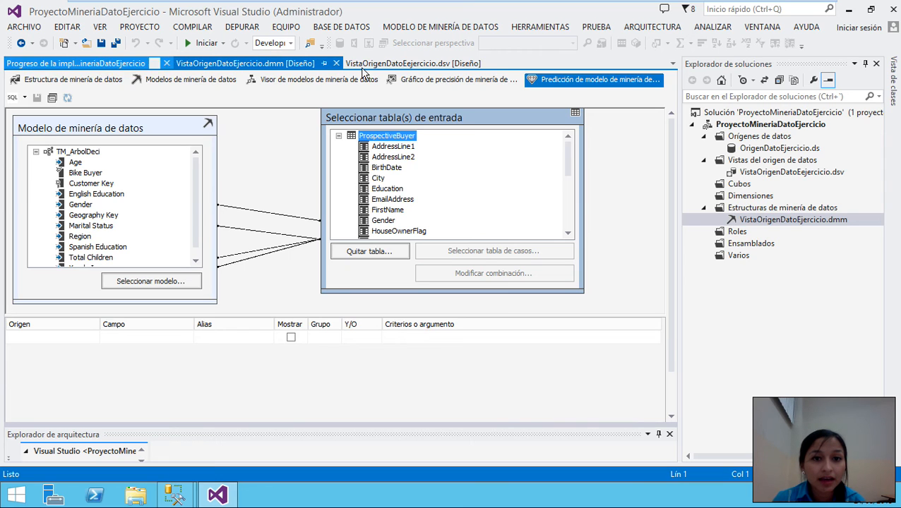
- Add named calculation CalculoEdad on ProspectiveBuyer with description 'calculo de edad en absmi3en'
{"action": "left_click", "coordinate": [402, 63]}
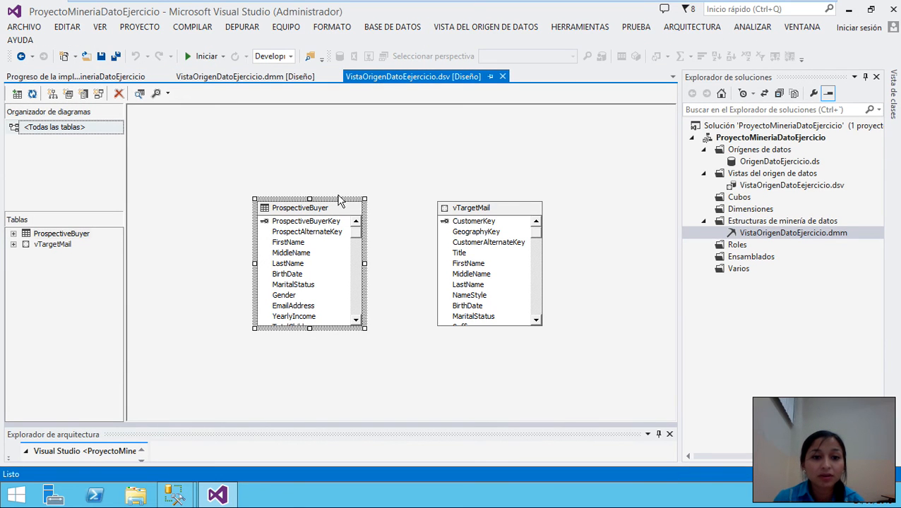
{"action": "right_click", "coordinate": [333, 208]}
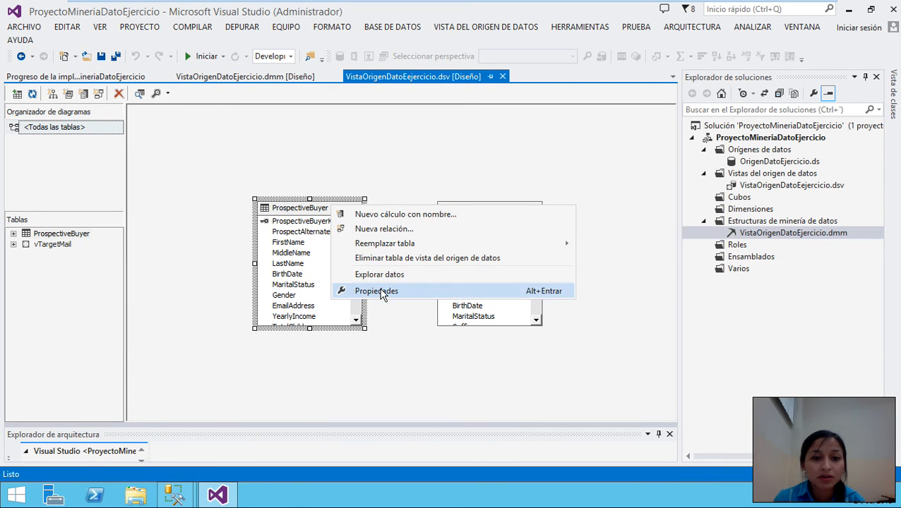
{"action": "left_click", "coordinate": [393, 215]}
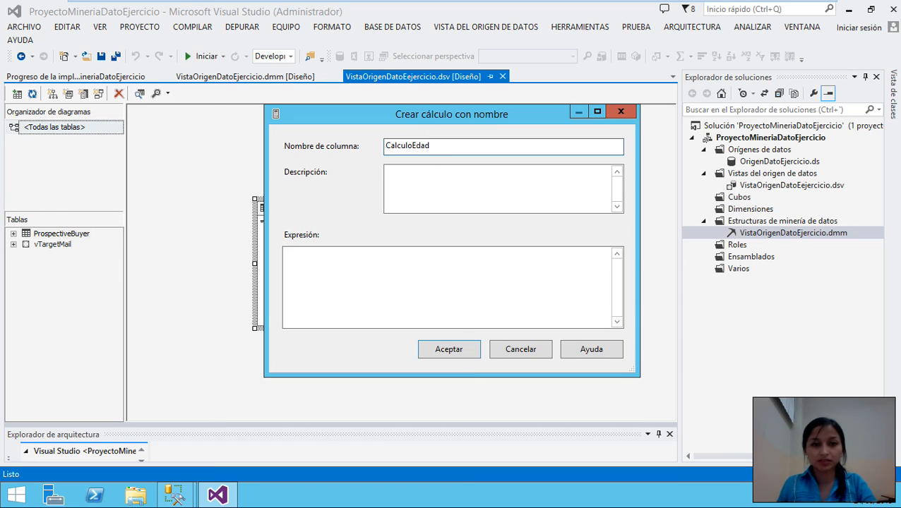
{"action": "left_click", "coordinate": [388, 172]}
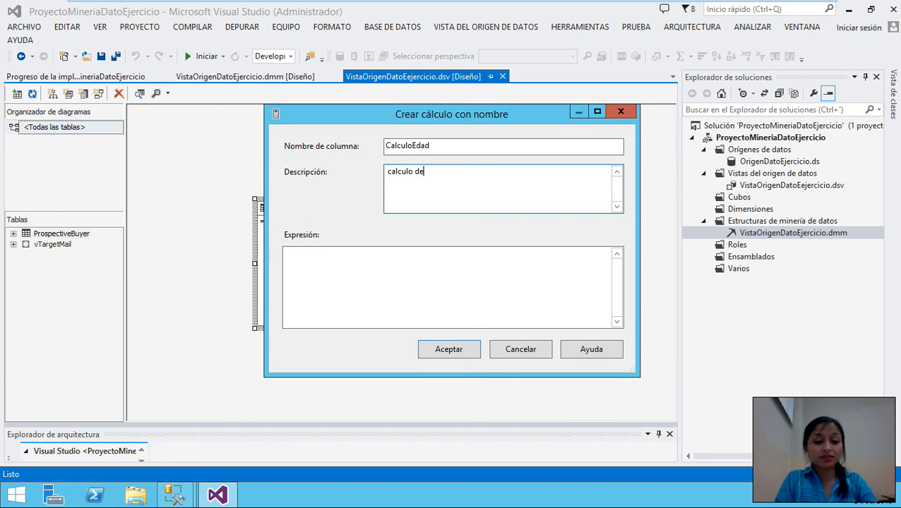
{"action": "type", "text": "calculo de edad en abs"}
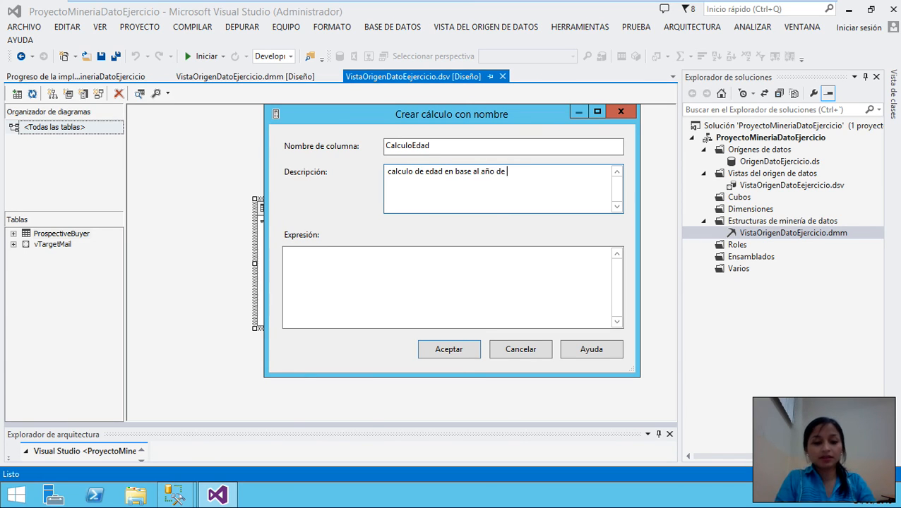
{"action": "type", "text": "mi3ento"}
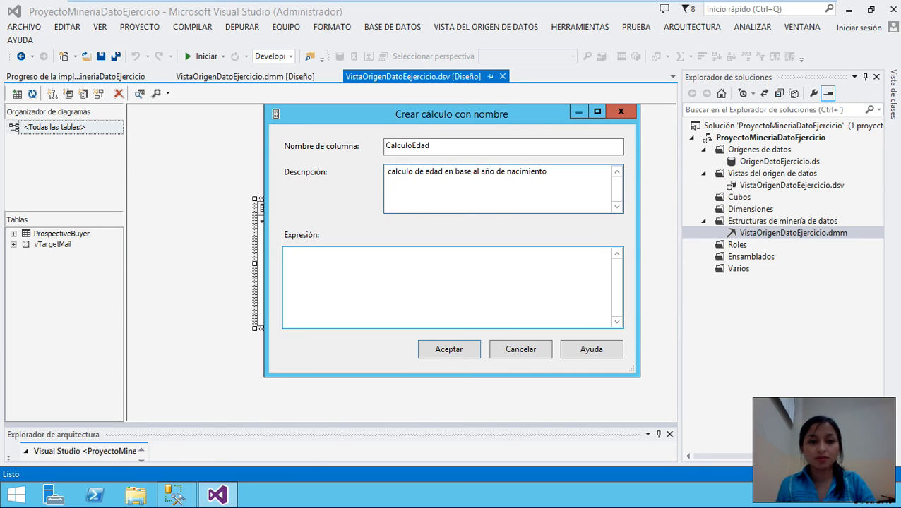
- Enter the expression DATDIFF(YYYY,[BirthDate,getdate()]) for CalculoEdad and submit it, producing an error
{"action": "left_click", "coordinate": [447, 288]}
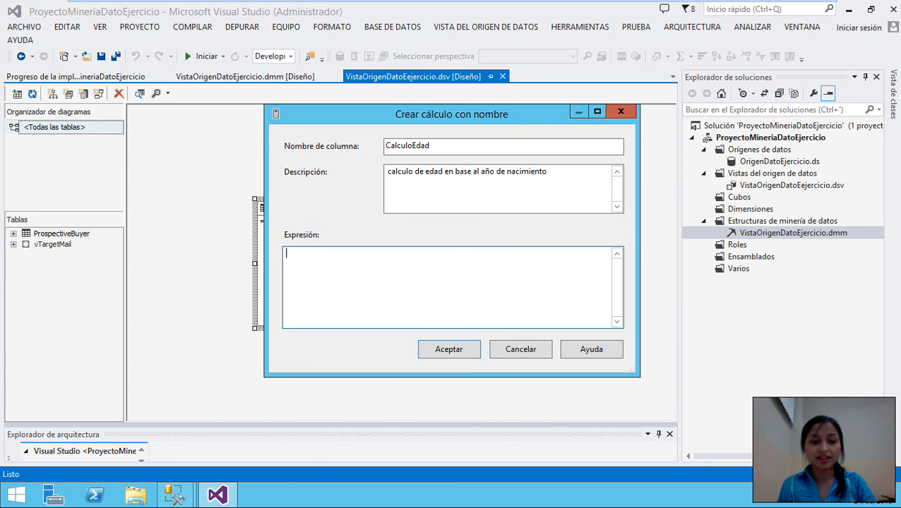
{"action": "type", "text": "DATDIFF(YYYY,["}
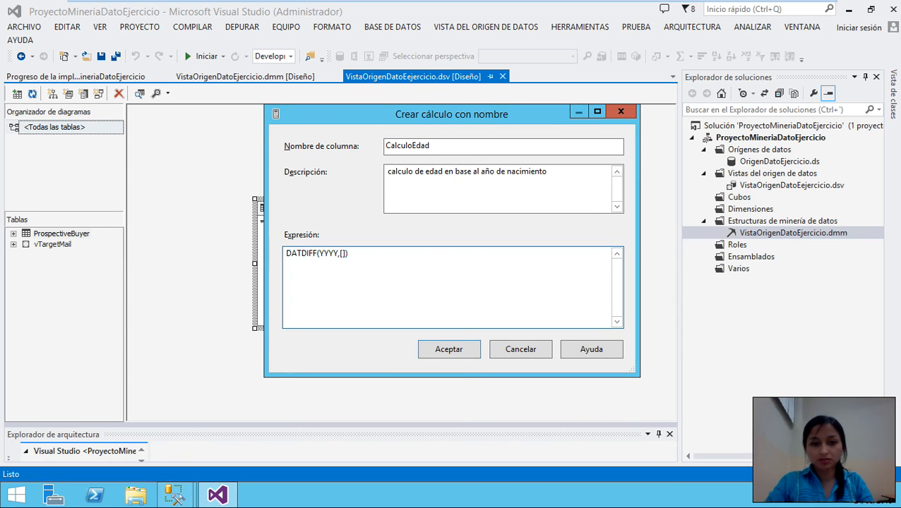
{"action": "type", "text": "bIRTH"}
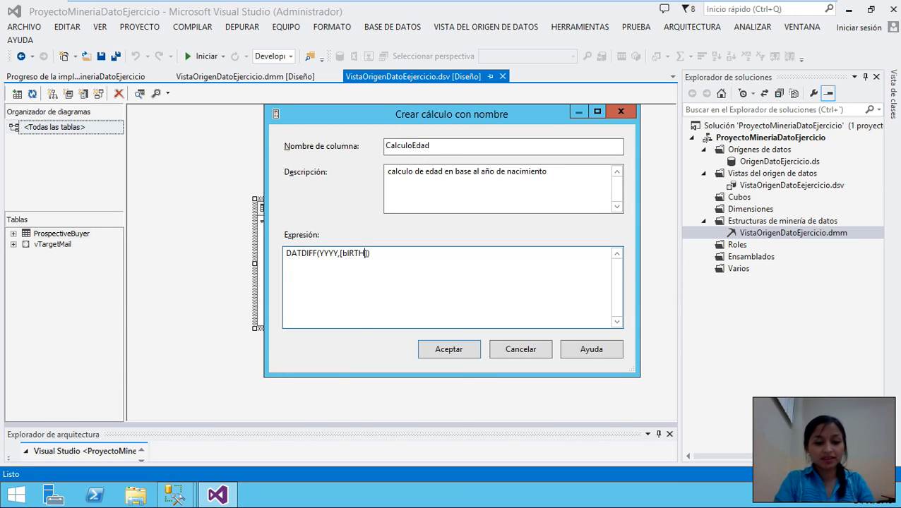
{"action": "type", "text": "dATE"}
{"action": "key", "text": "BackSpace"}
{"action": "key", "text": "BackSpace"}
{"action": "key", "text": "BackSpace"}
{"action": "key", "text": "BackSpace"}
{"action": "key", "text": "BackSpace"}
{"action": "key", "text": "BackSpace"}
{"action": "key", "text": "BackSpace"}
{"action": "key", "text": "BackSpace"}
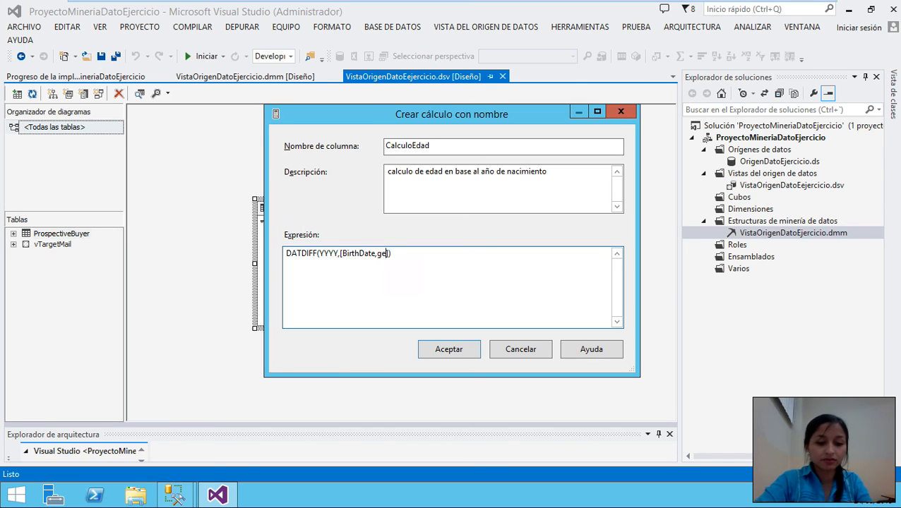
{"action": "type", "text": "tdate("}
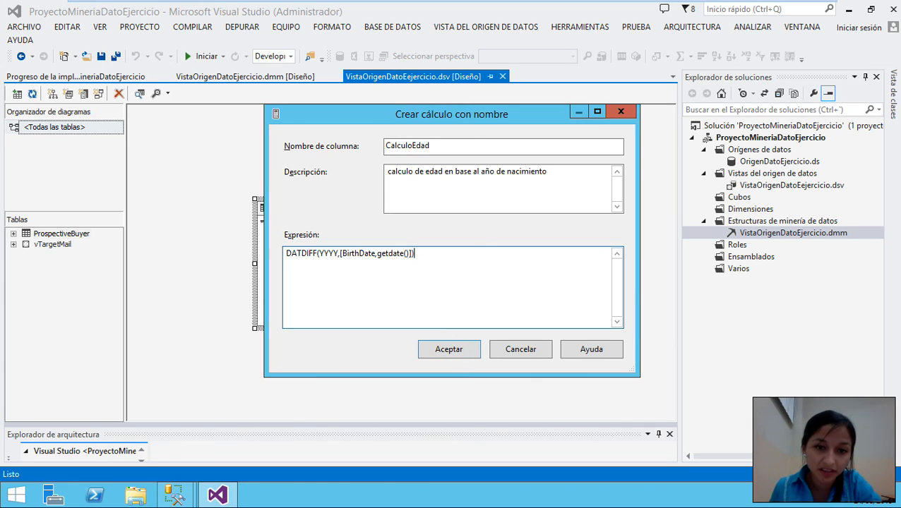
{"action": "left_click", "coordinate": [452, 347]}
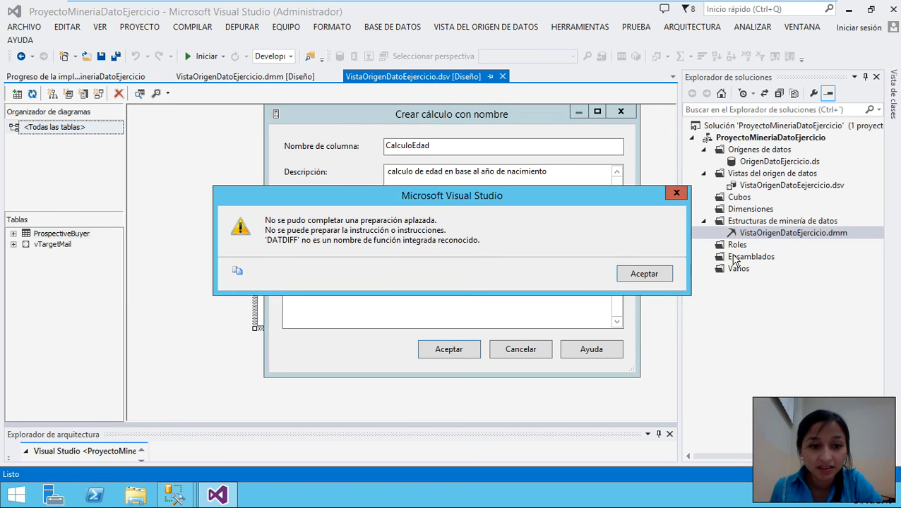
- Fix the expression to DATEDIFF(YYYY,[BirthDate],getdate()) and accept the CalculoEdad calculation
{"action": "left_click", "coordinate": [647, 274]}
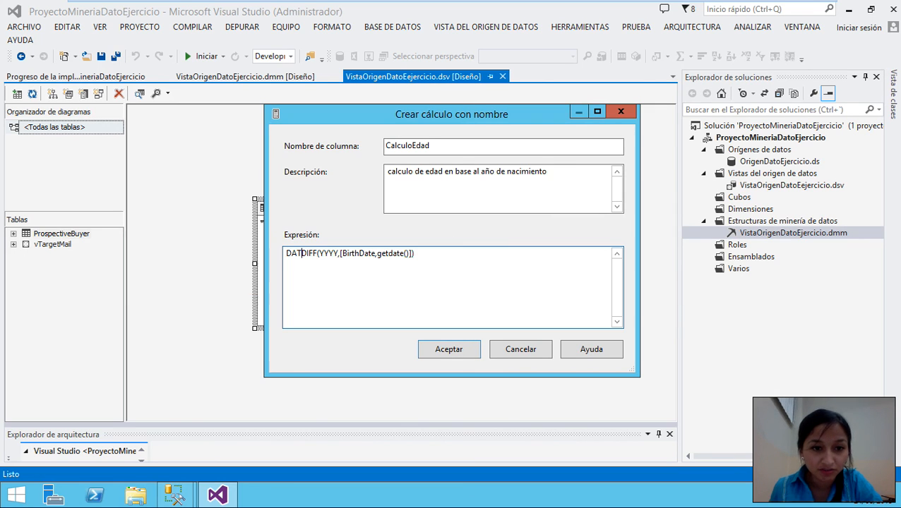
{"action": "type", "text": "E"}
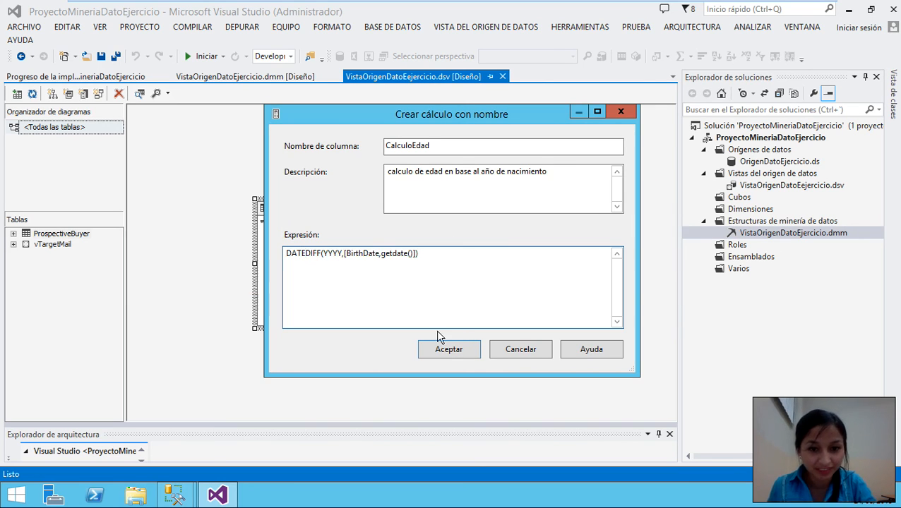
{"action": "left_click", "coordinate": [457, 351]}
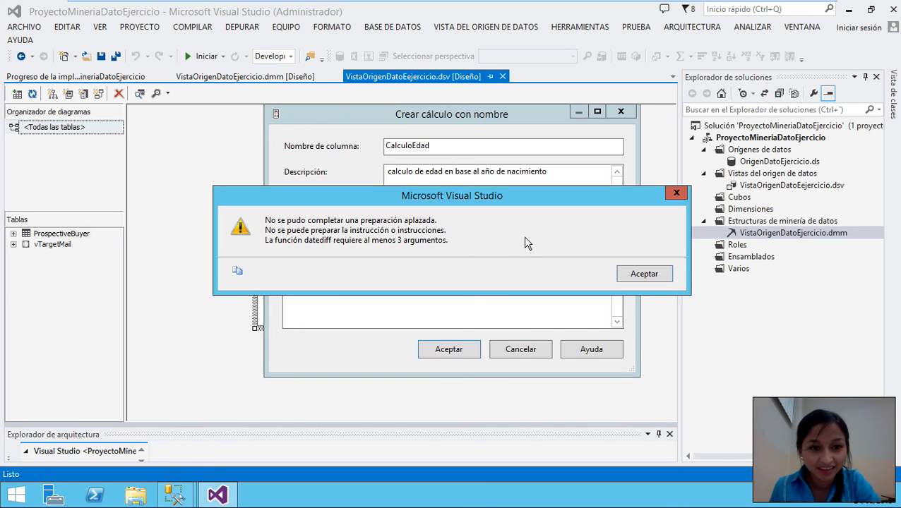
{"action": "left_click", "coordinate": [644, 274]}
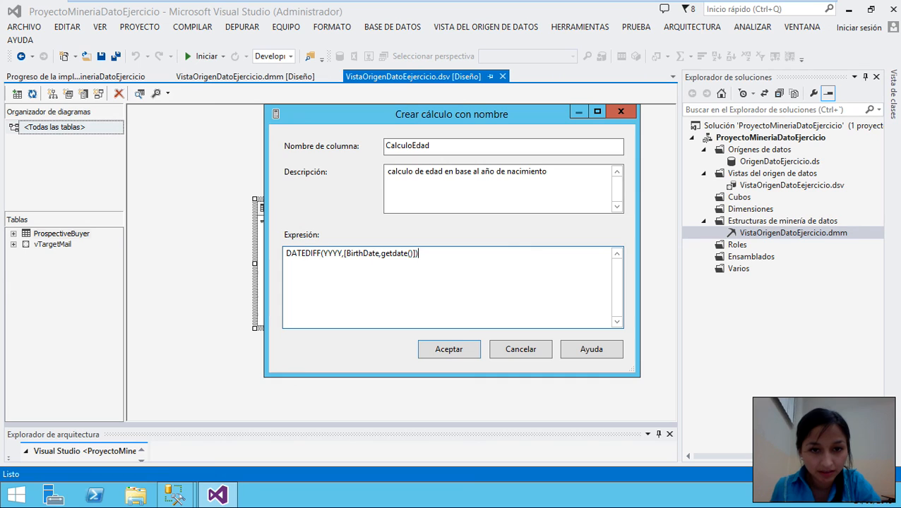
{"action": "left_click", "coordinate": [448, 349]}
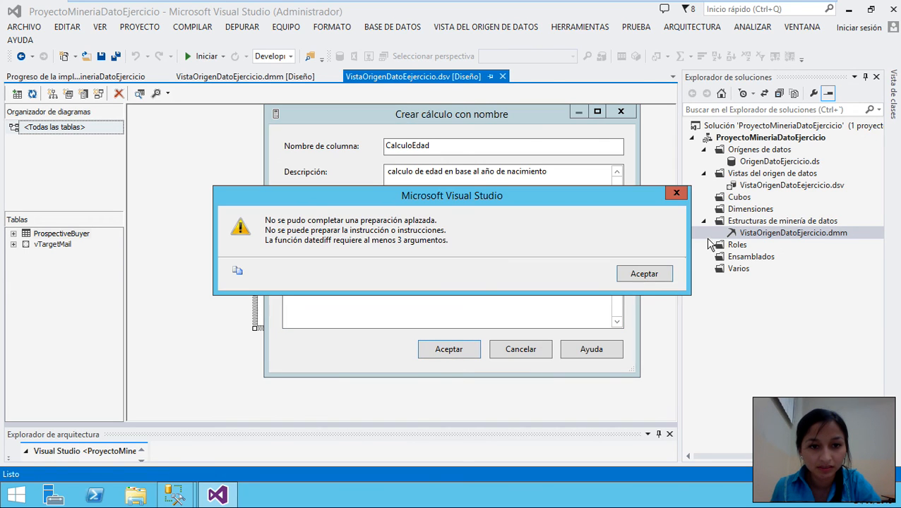
{"action": "left_click", "coordinate": [644, 274]}
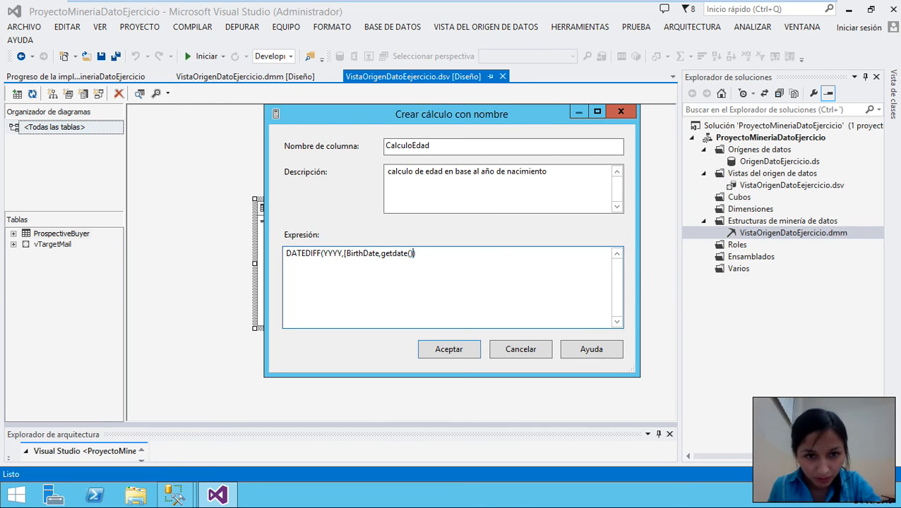
{"action": "type", "text": "]"}
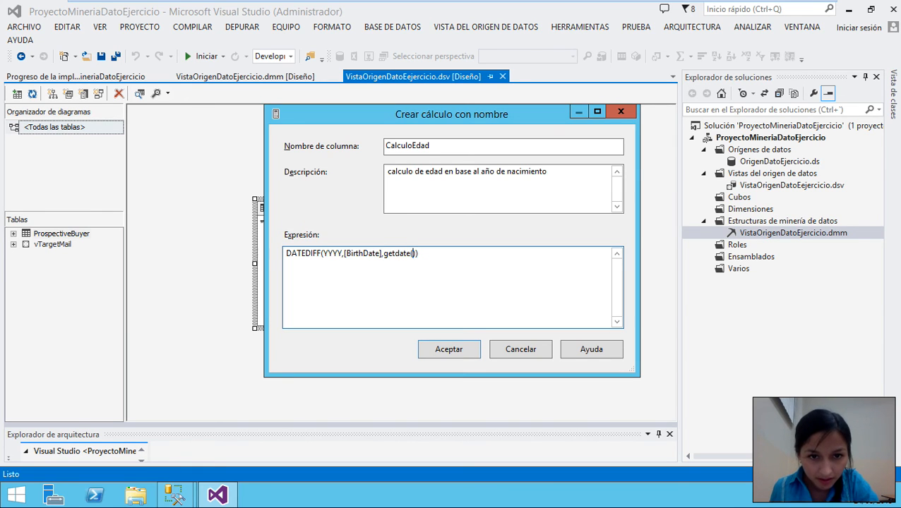
{"action": "left_click", "coordinate": [460, 350]}
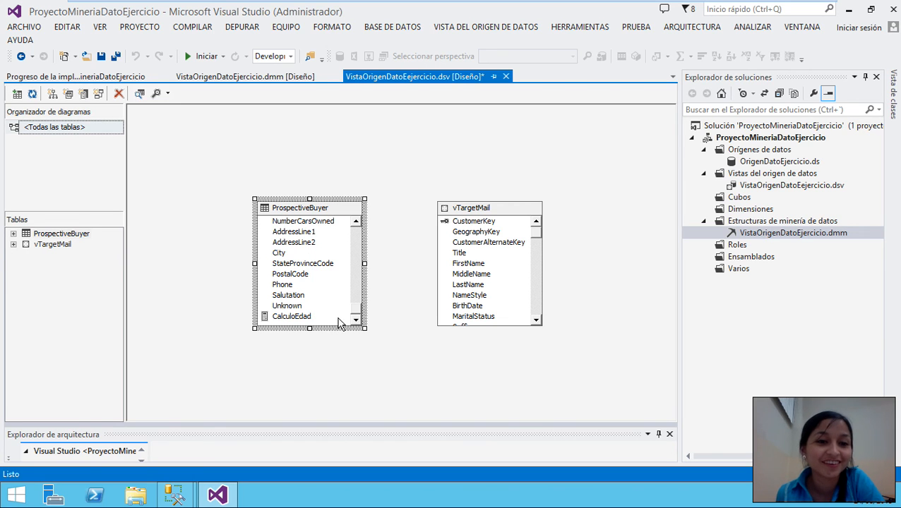
- Save the data source view and return to the .dmm designer, prompting a redeploy
{"action": "scroll", "coordinate": [345, 311], "scroll_direction": "down", "scroll_amount": 1}
{"action": "scroll", "coordinate": [501, 321], "scroll_direction": "up", "scroll_amount": 2}
{"action": "scroll", "coordinate": [498, 299], "scroll_direction": "down", "scroll_amount": 2}
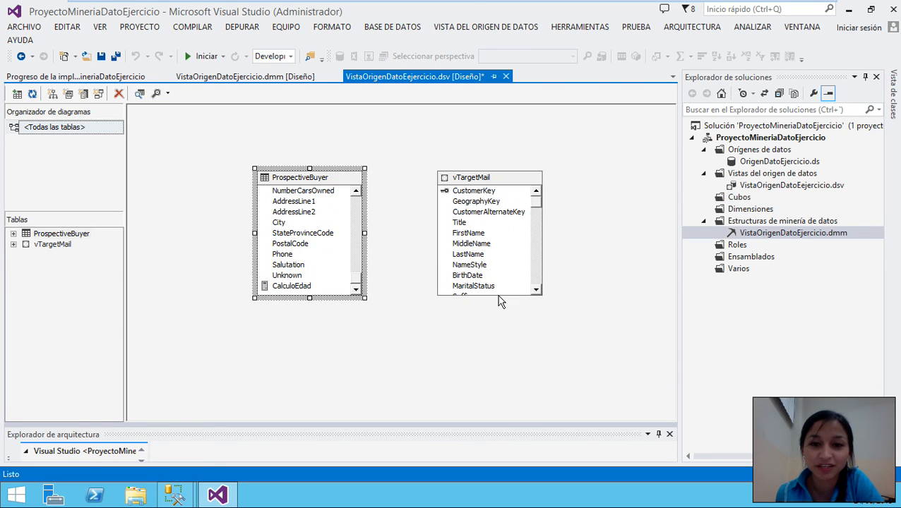
{"action": "left_click", "coordinate": [217, 78]}
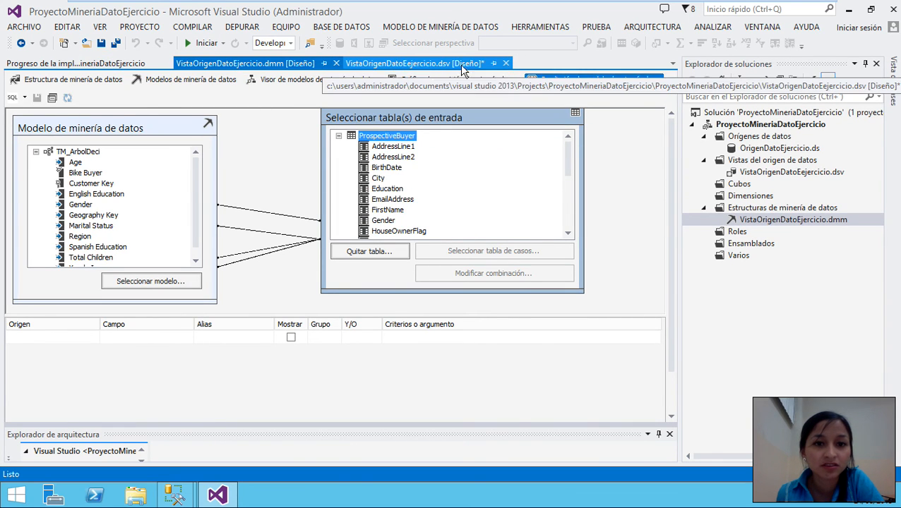
{"action": "left_click", "coordinate": [367, 63]}
{"action": "left_click", "coordinate": [101, 56]}
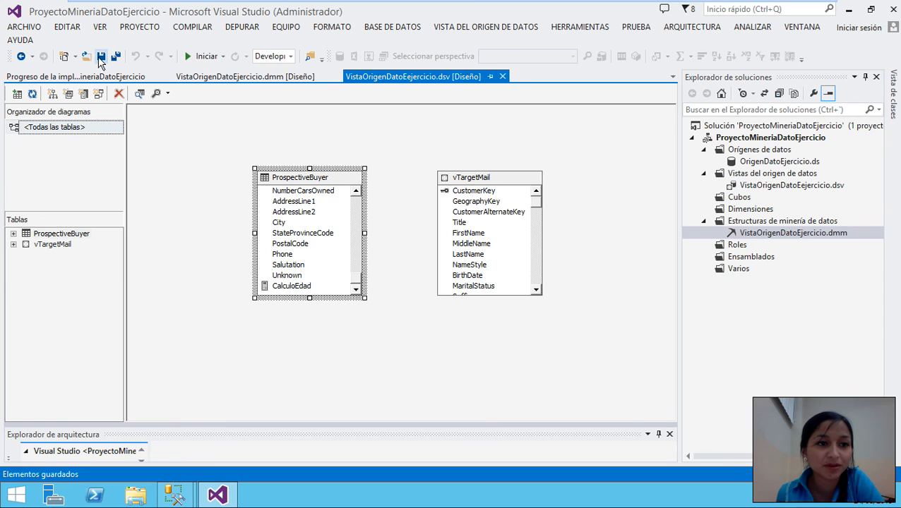
{"action": "left_click", "coordinate": [237, 77]}
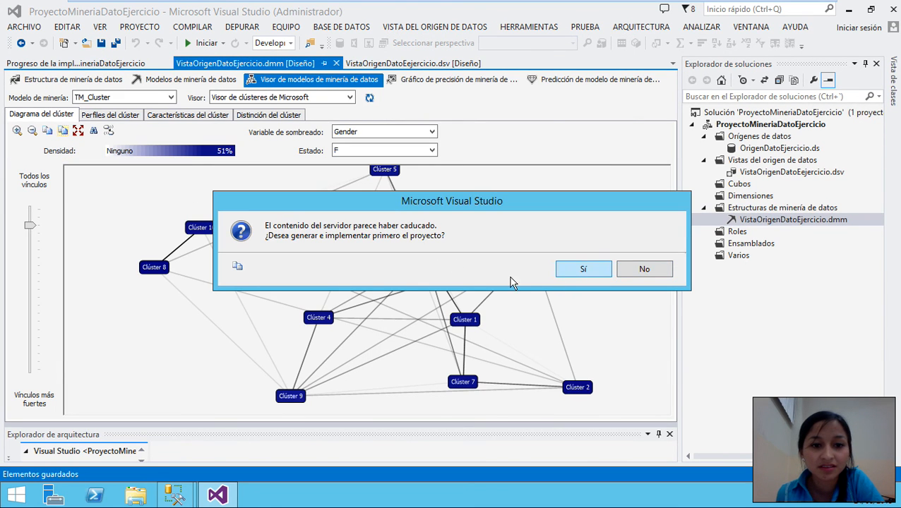
- Build and deploy the project, then close the .dmm and .dsv designer tabs
{"action": "left_click", "coordinate": [564, 273]}
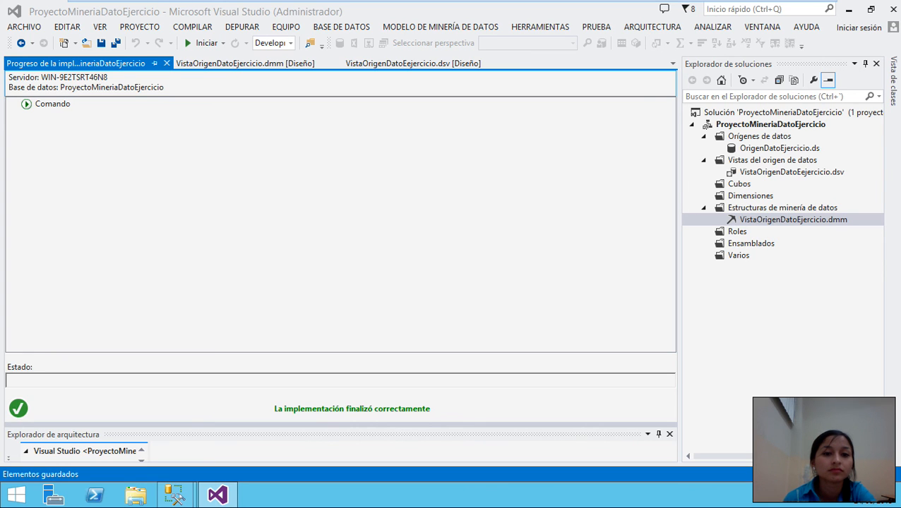
{"action": "left_click", "coordinate": [224, 63]}
{"action": "left_click", "coordinate": [413, 63]}
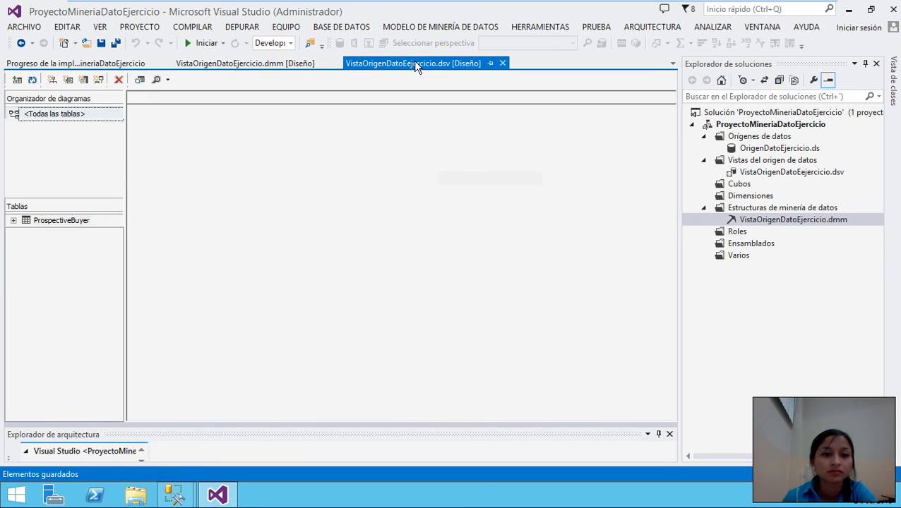
{"action": "left_click", "coordinate": [263, 78]}
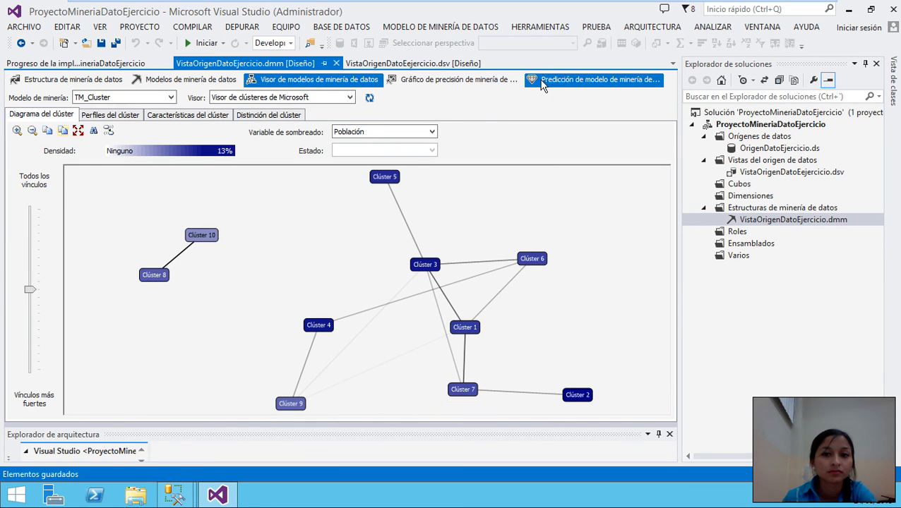
{"action": "left_click", "coordinate": [563, 81]}
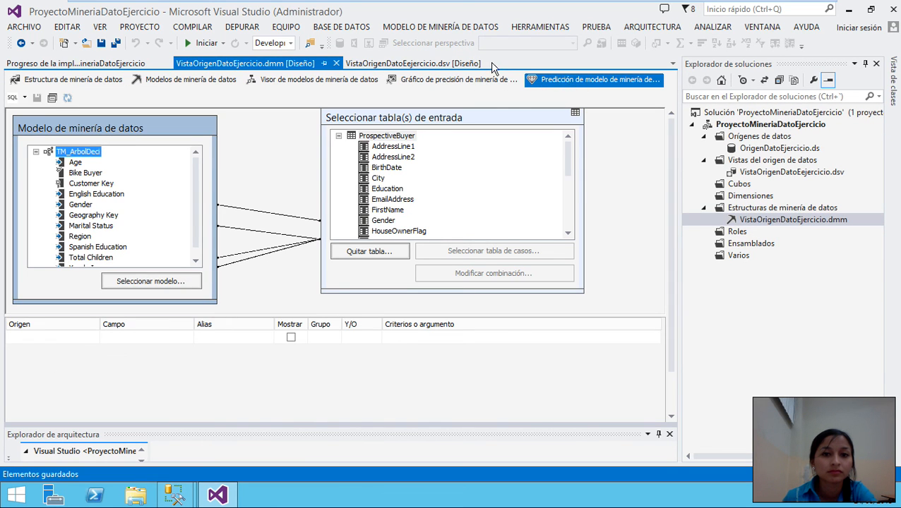
{"action": "left_click", "coordinate": [336, 63]}
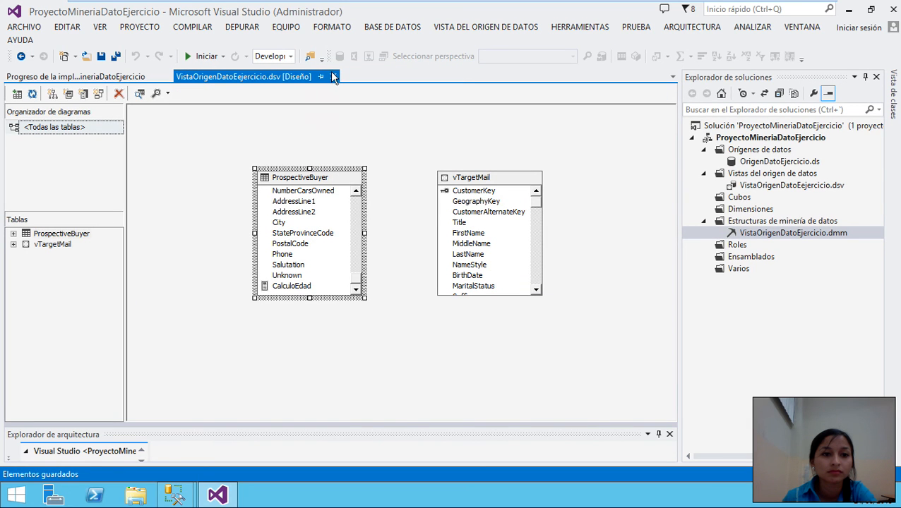
{"action": "left_click", "coordinate": [334, 77]}
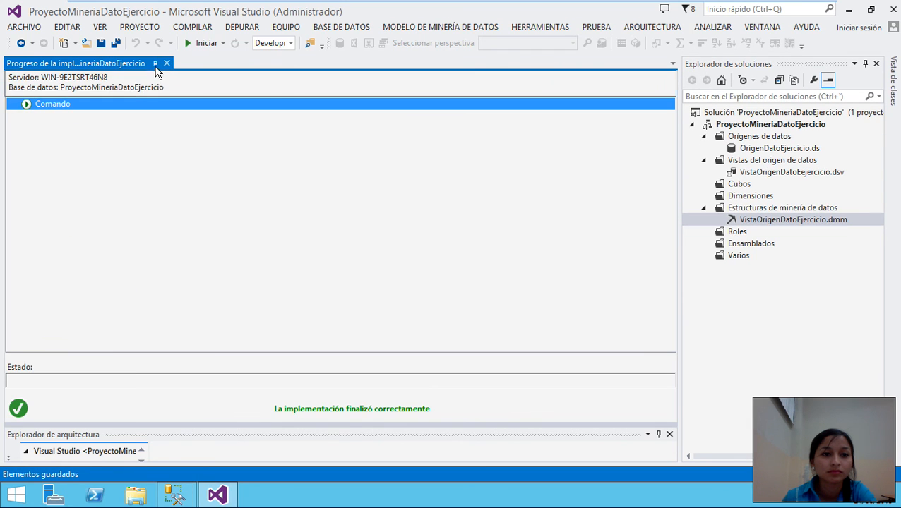
- Close the deployment progress, reopen VistaOrigenDatoEjercicio.dmm on its Predicción tab, and list the mining models
{"action": "left_click", "coordinate": [169, 63]}
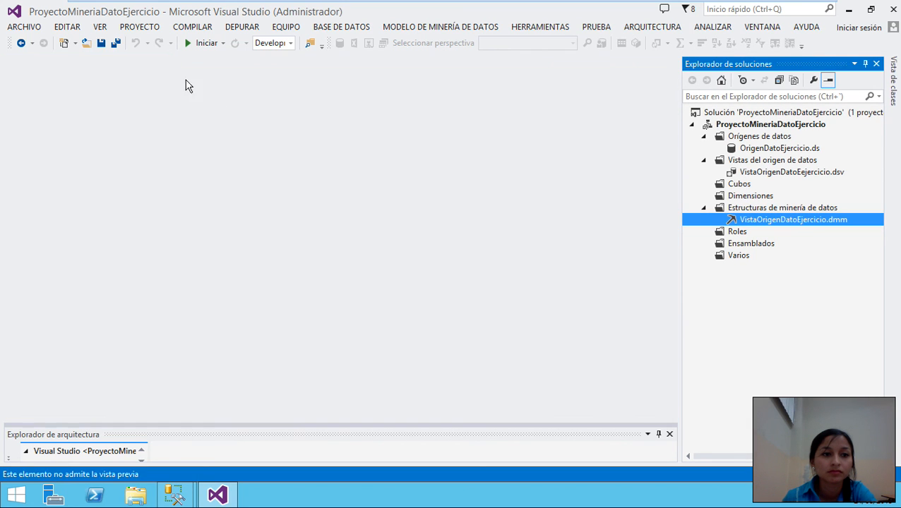
{"action": "double_click", "coordinate": [762, 220]}
{"action": "left_click", "coordinate": [573, 92]}
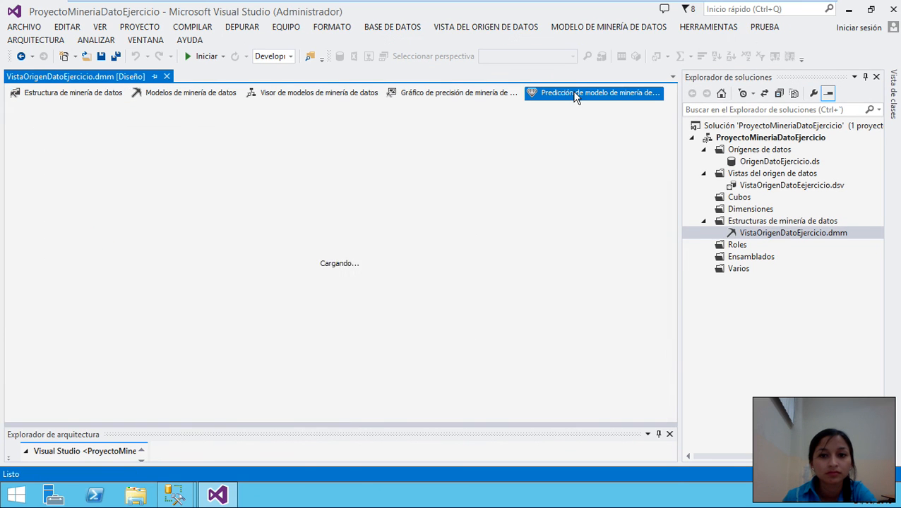
{"action": "scroll", "coordinate": [148, 190], "scroll_direction": "down", "scroll_amount": 2}
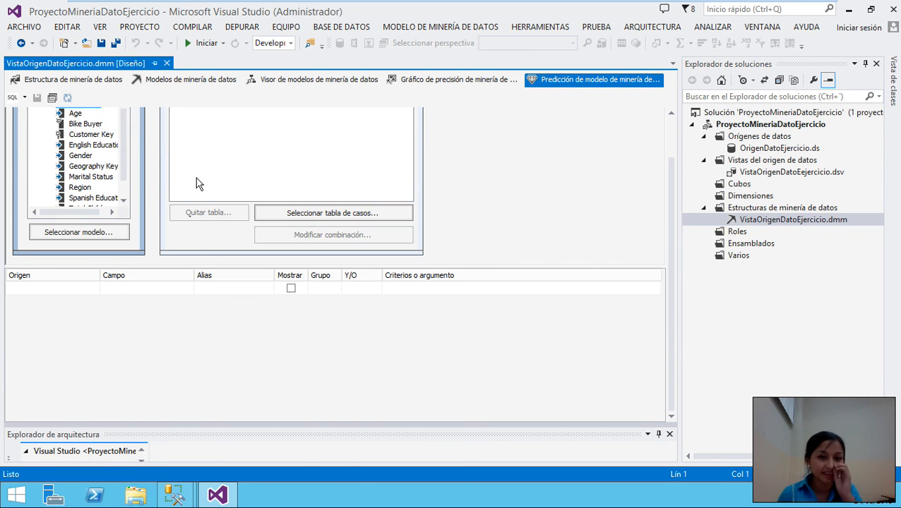
{"action": "scroll", "coordinate": [98, 265], "scroll_direction": "up", "scroll_amount": 2}
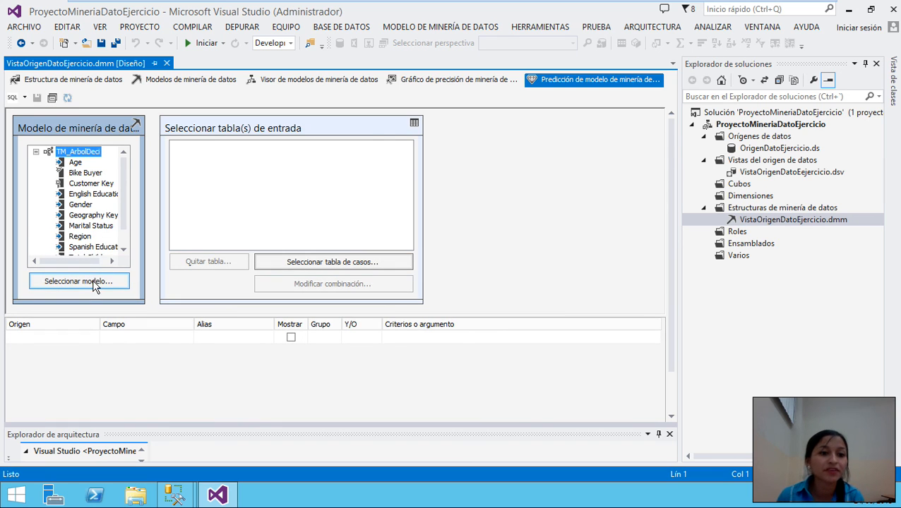
{"action": "left_click", "coordinate": [93, 281]}
- Select TM_ArbolDeci as the prediction model and ProspectiveBuyer as the input table
{"action": "left_click", "coordinate": [380, 145]}
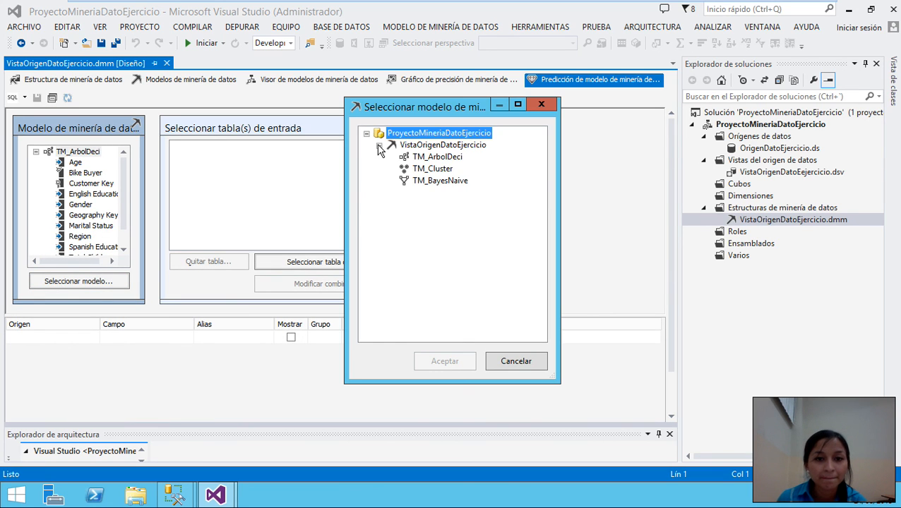
{"action": "left_click", "coordinate": [424, 157]}
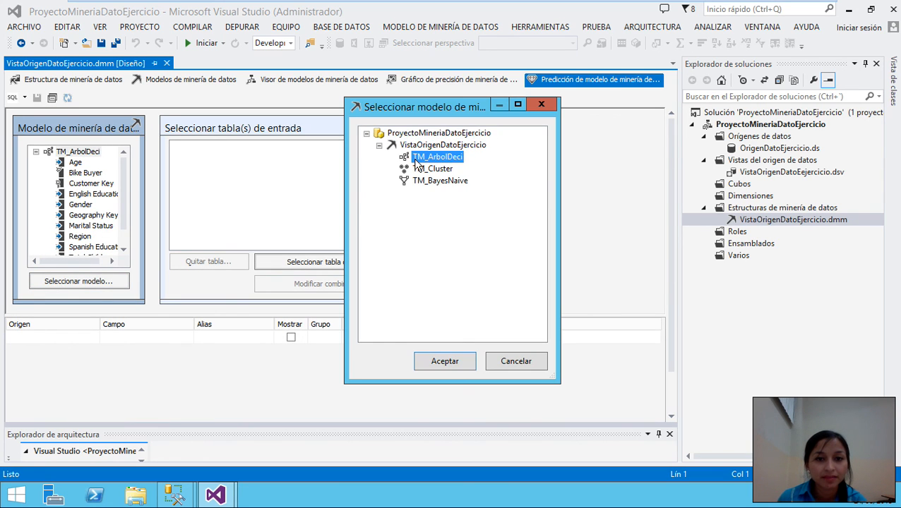
{"action": "left_click", "coordinate": [441, 358]}
{"action": "left_click", "coordinate": [334, 261]}
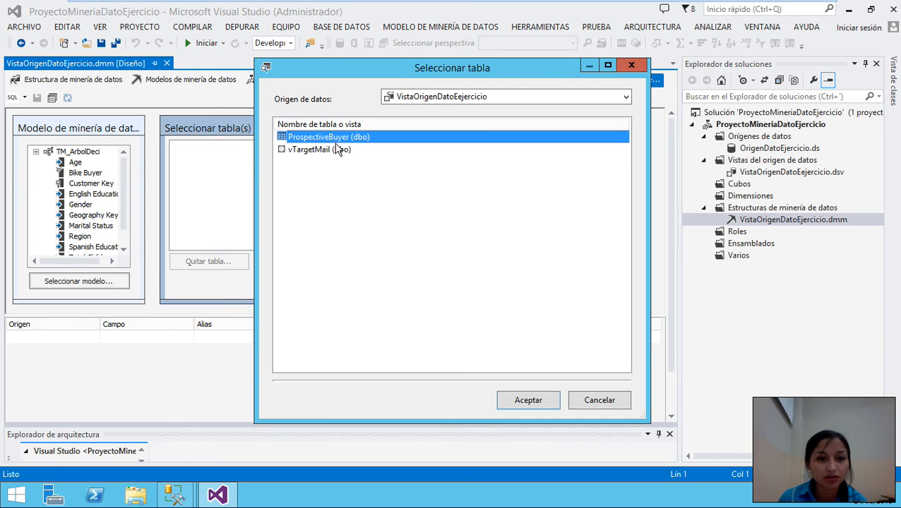
{"action": "left_click", "coordinate": [546, 401]}
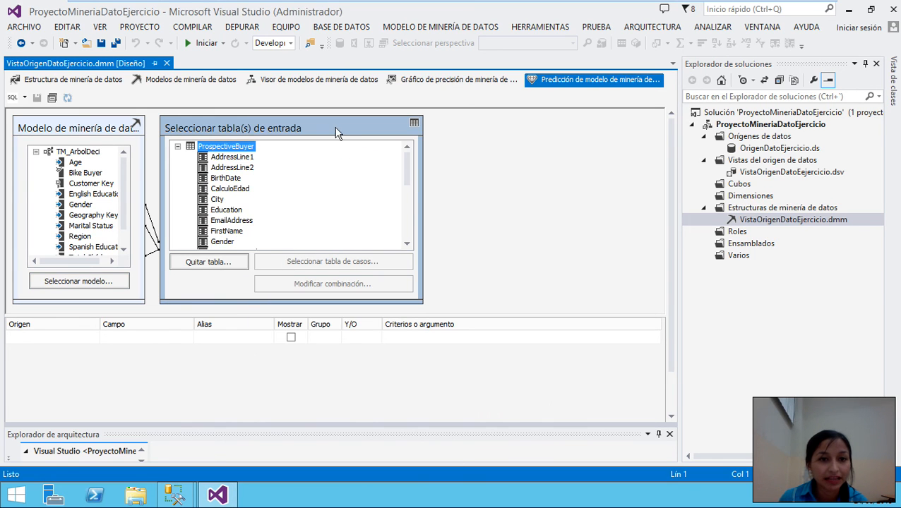
{"action": "left_click_drag", "start_coordinate": [337, 129], "coordinate": [406, 125]}
- Map Age to ProspectiveBuyer.CalculoEdad and Bike Buyer to ProspectiveBuyer.Unknown in the column mapping editor
{"action": "right_click", "coordinate": [133, 272]}
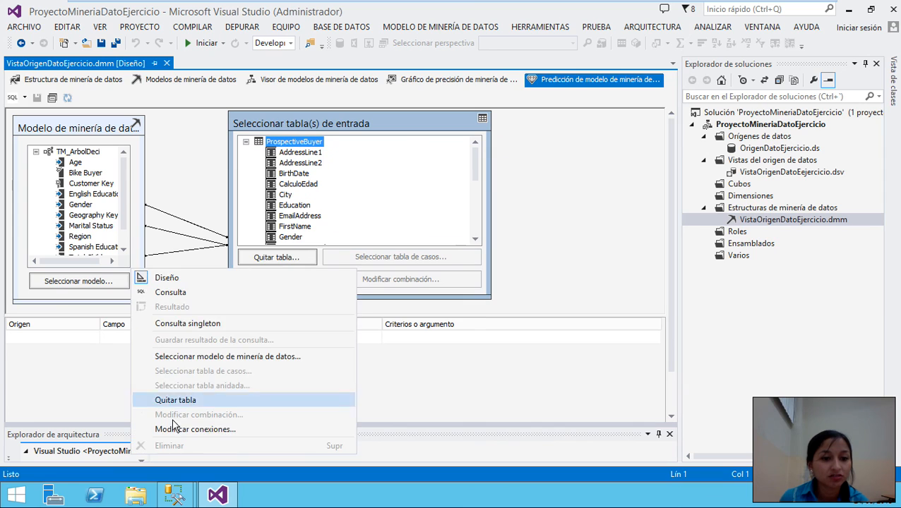
{"action": "left_click", "coordinate": [195, 429]}
{"action": "left_click", "coordinate": [561, 161]}
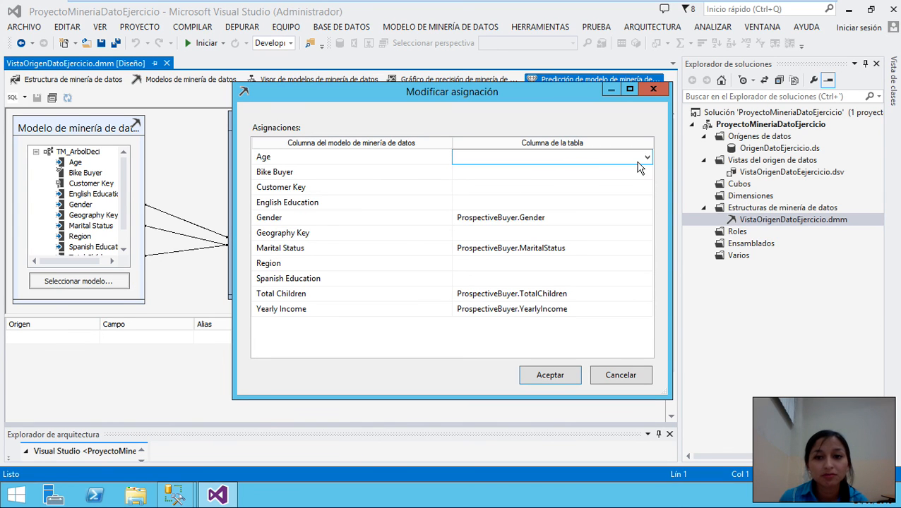
{"action": "left_click", "coordinate": [646, 157]}
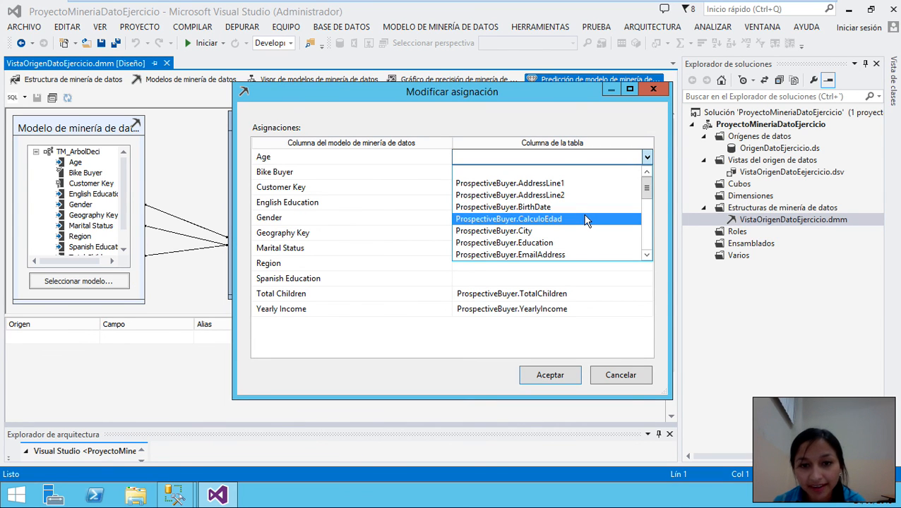
{"action": "left_click", "coordinate": [585, 221]}
{"action": "left_click", "coordinate": [558, 172]}
{"action": "left_click", "coordinate": [647, 173]}
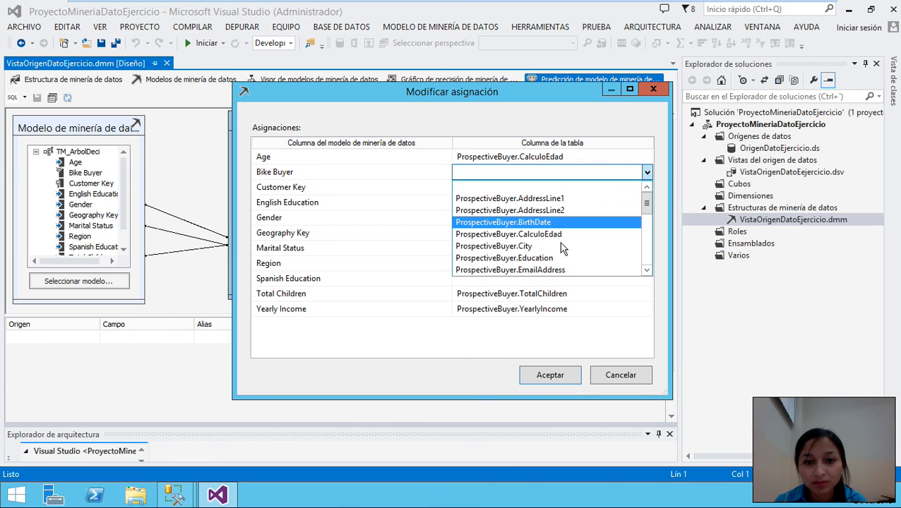
{"action": "scroll", "coordinate": [563, 247], "scroll_direction": "down", "scroll_amount": 5}
{"action": "left_click", "coordinate": [557, 258]}
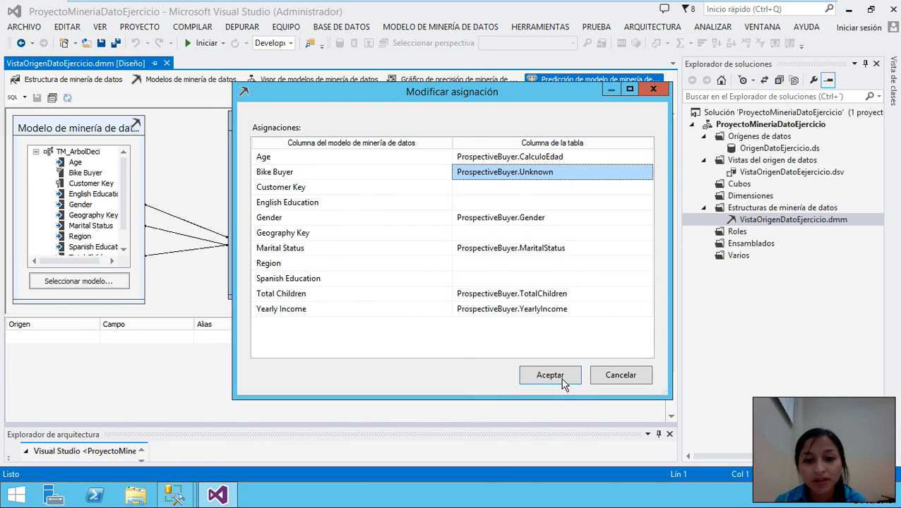
{"action": "left_click", "coordinate": [550, 375]}
{"action": "left_click_drag", "start_coordinate": [353, 121], "coordinate": [411, 133]}
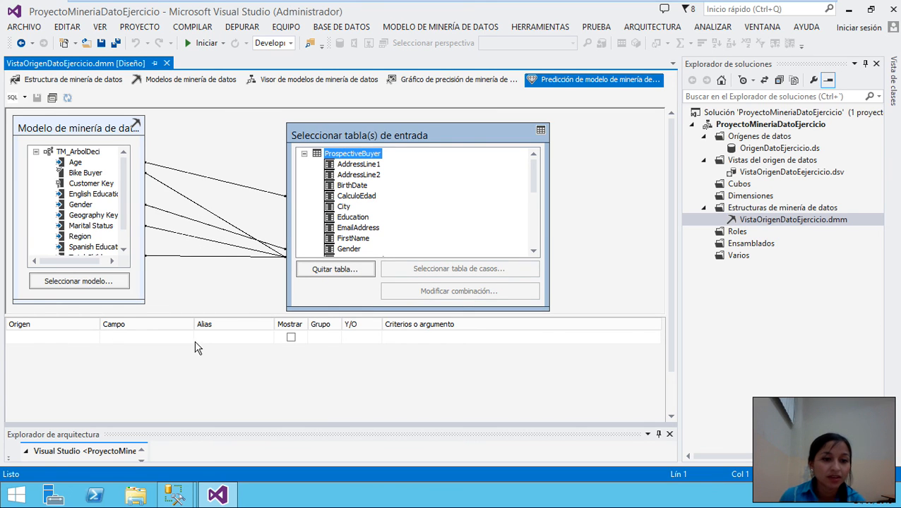
- Add a first output column using PredictProbability on [TM_ArbolDeci].[Bike Buyer]
{"action": "left_click", "coordinate": [29, 337]}
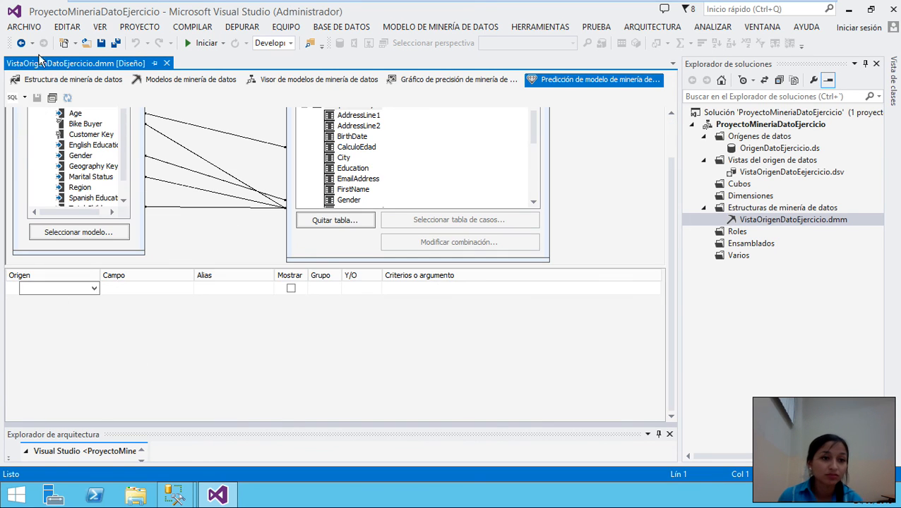
{"action": "left_click", "coordinate": [84, 289]}
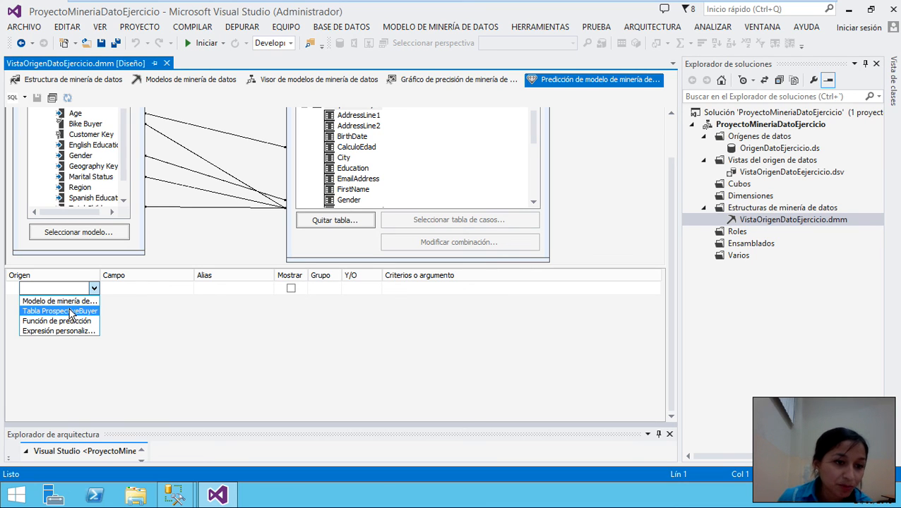
{"action": "left_click", "coordinate": [71, 301]}
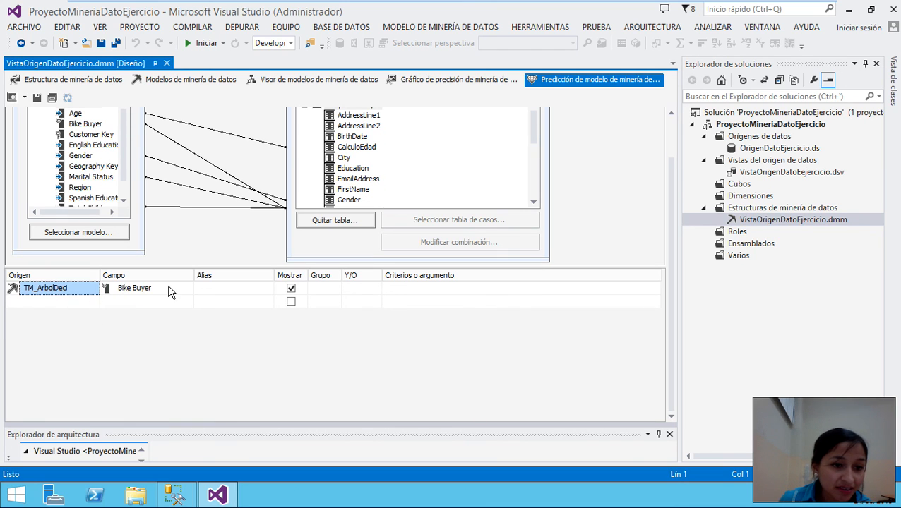
{"action": "left_click", "coordinate": [172, 293]}
{"action": "left_click", "coordinate": [188, 288]}
{"action": "left_click", "coordinate": [68, 290]}
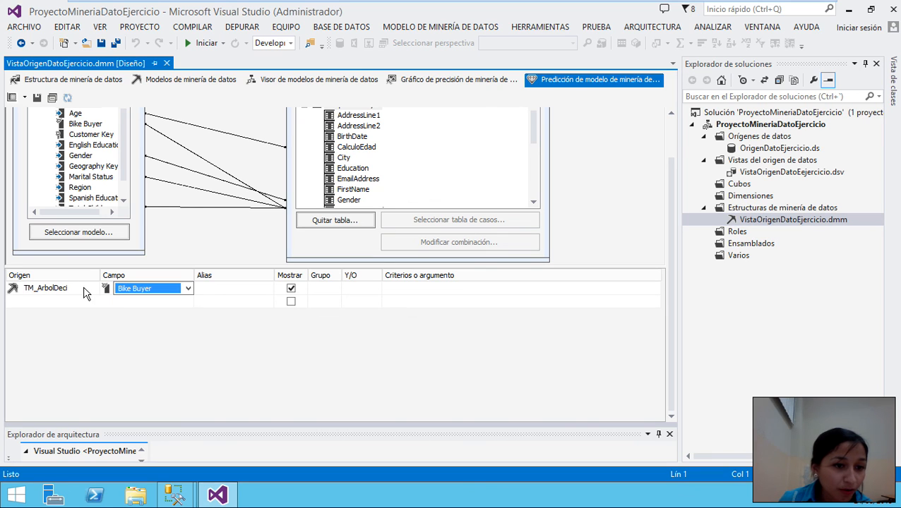
{"action": "left_click", "coordinate": [88, 288]}
{"action": "left_click", "coordinate": [93, 288]}
{"action": "left_click", "coordinate": [74, 321]}
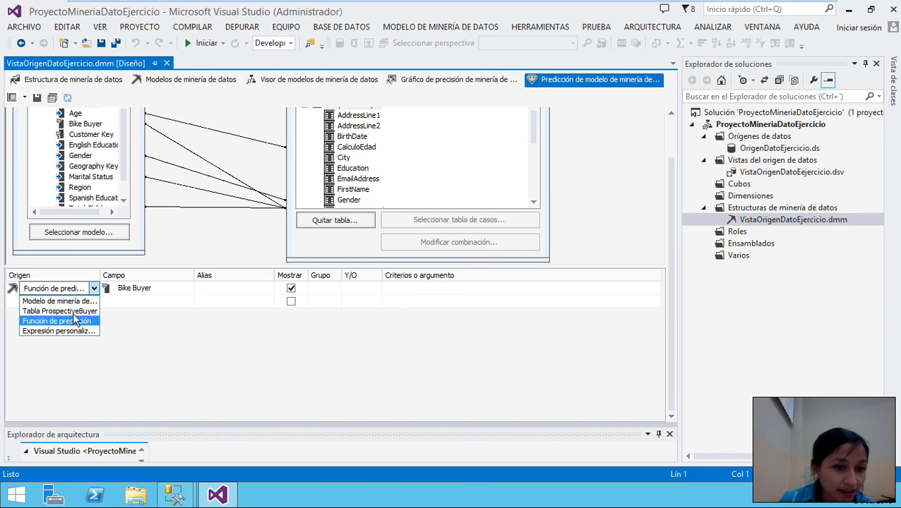
{"action": "left_click", "coordinate": [152, 289]}
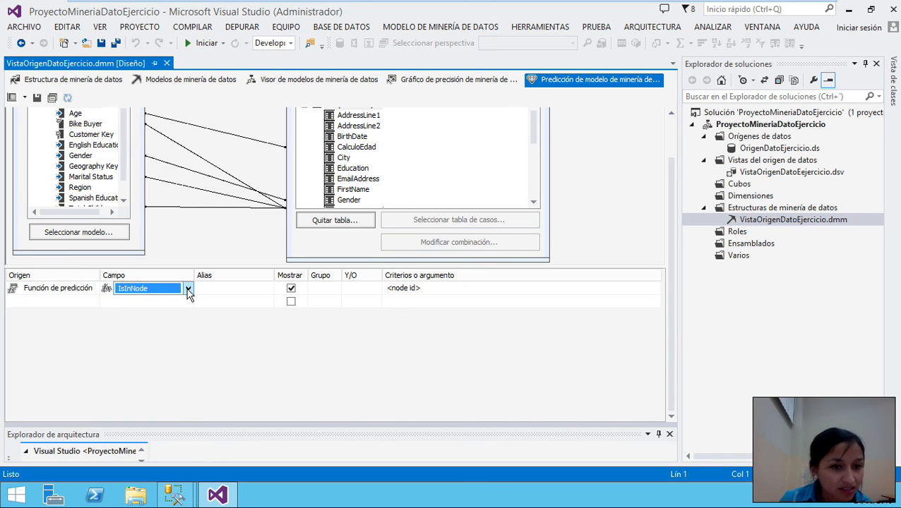
{"action": "left_click", "coordinate": [189, 289]}
{"action": "scroll", "coordinate": [158, 362], "scroll_direction": "down", "scroll_amount": 1}
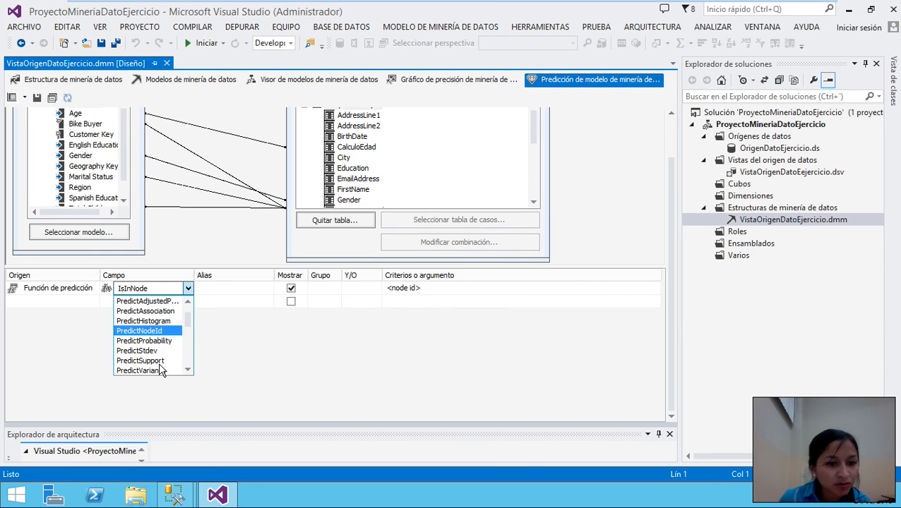
{"action": "left_click", "coordinate": [141, 341]}
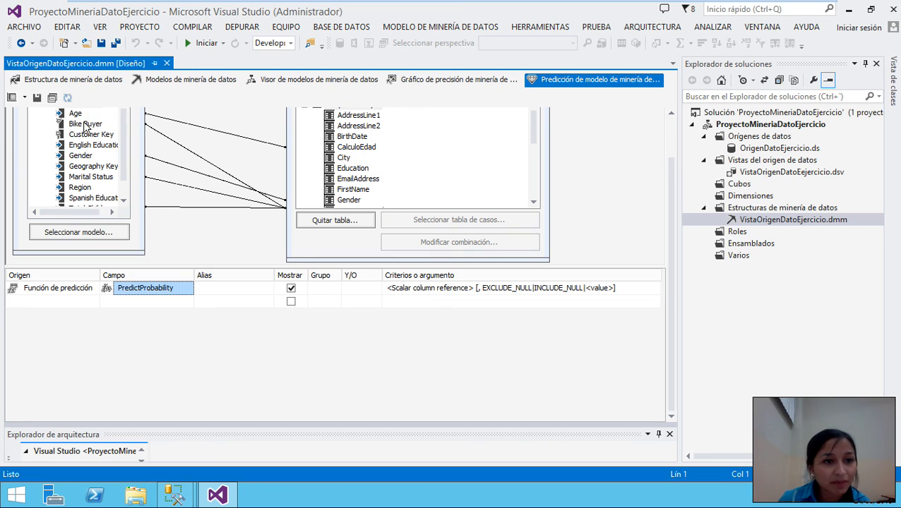
{"action": "left_click_drag", "start_coordinate": [85, 126], "coordinate": [423, 302]}
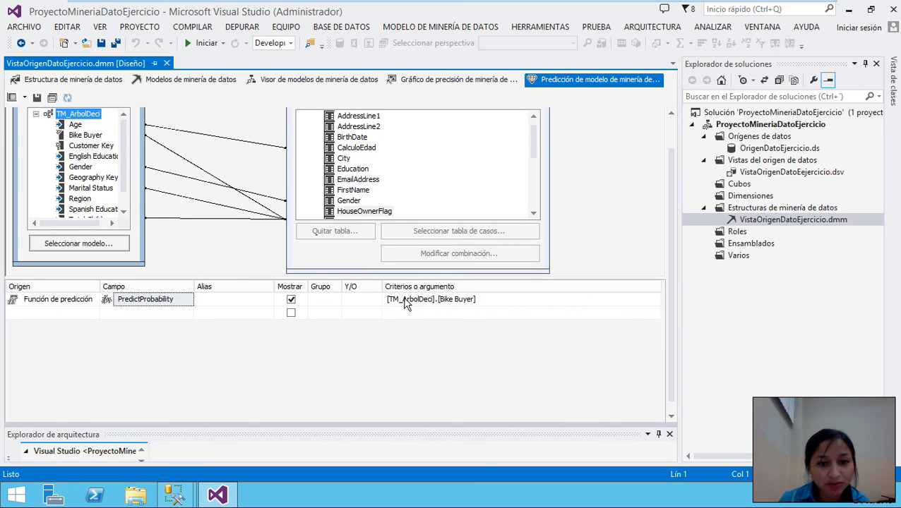
- Add TM_ArbolDeci Bike Buyer and ProspectiveBuyer ProspectiveBuyerKey as the second and third output columns
{"action": "left_click", "coordinate": [53, 313]}
{"action": "left_click", "coordinate": [94, 301]}
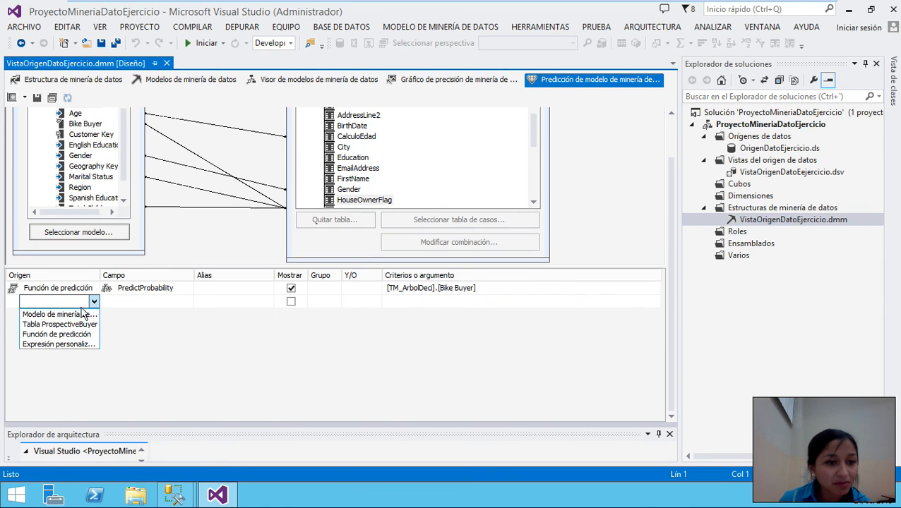
{"action": "left_click", "coordinate": [82, 314]}
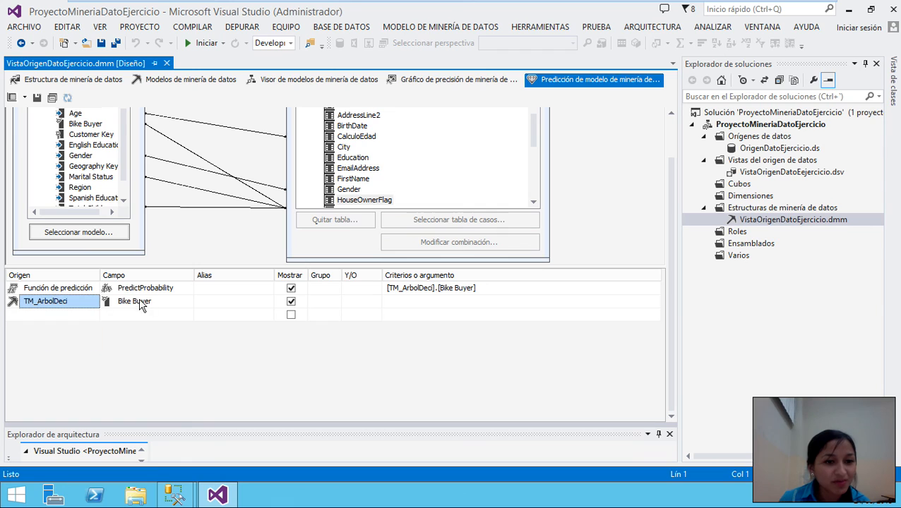
{"action": "left_click", "coordinate": [73, 315]}
{"action": "left_click", "coordinate": [92, 315]}
{"action": "left_click", "coordinate": [73, 338]}
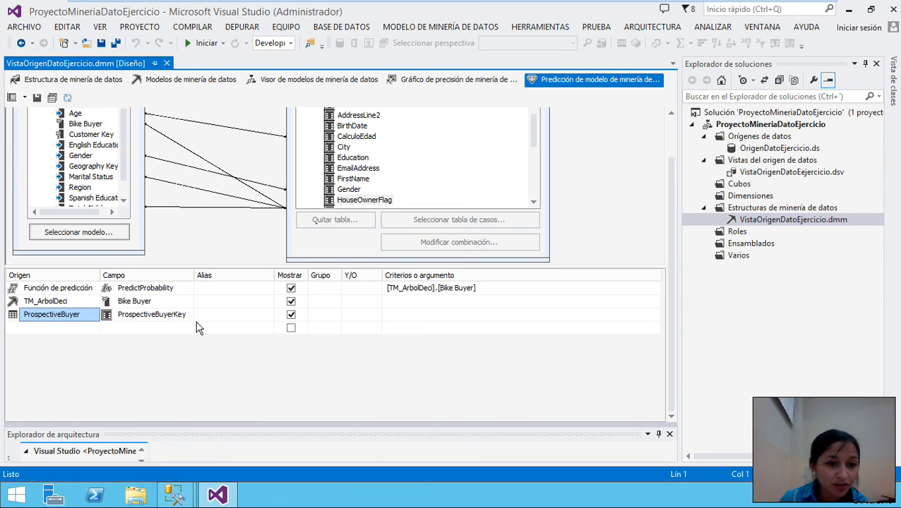
- Add ProspectiveBuyer FirstName as the fourth output column
{"action": "left_click", "coordinate": [57, 329]}
{"action": "left_click", "coordinate": [94, 329]}
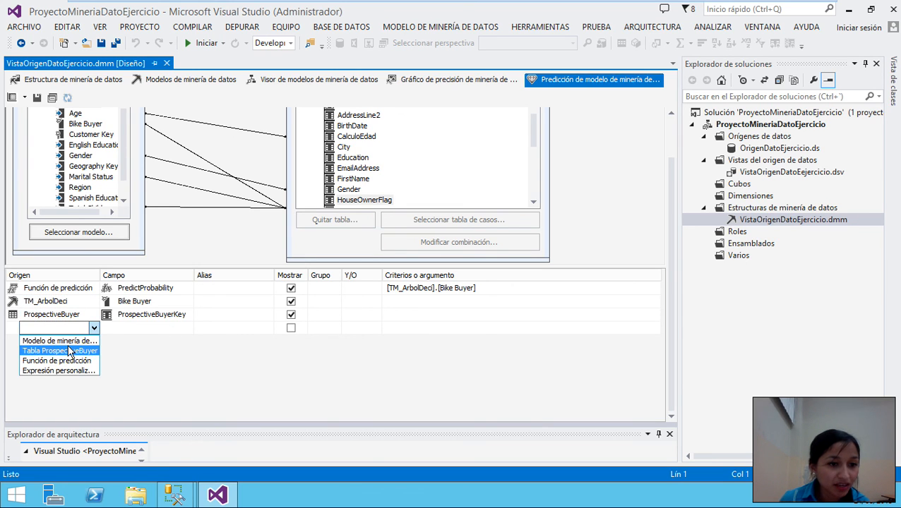
{"action": "left_click", "coordinate": [76, 351]}
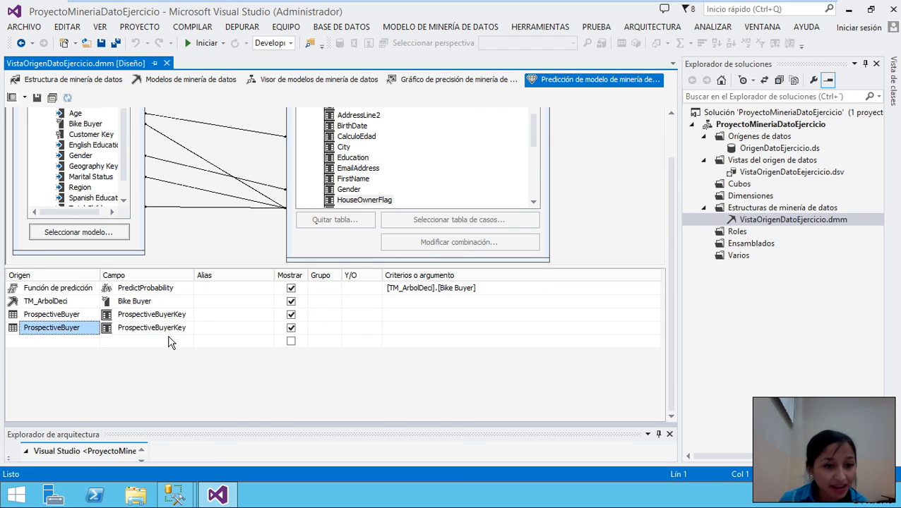
{"action": "left_click", "coordinate": [182, 328]}
{"action": "left_click", "coordinate": [188, 328]}
{"action": "left_click", "coordinate": [155, 359]}
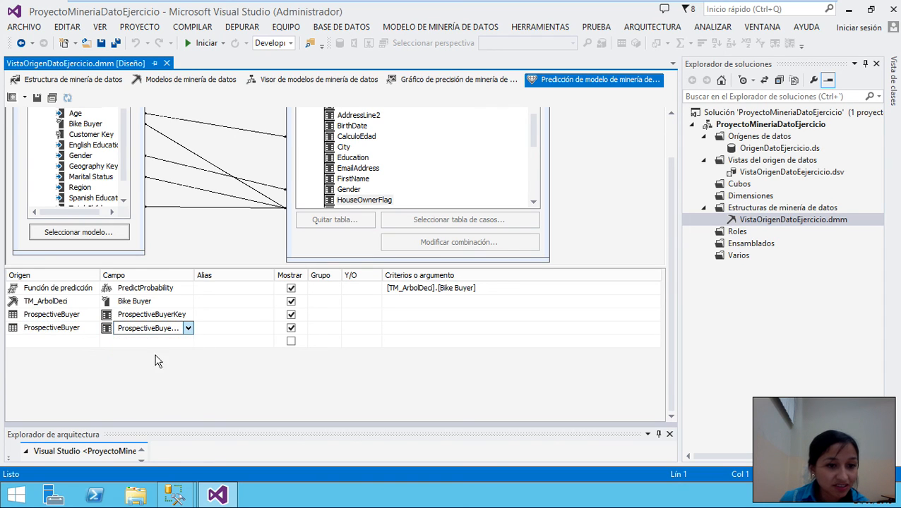
{"action": "left_click", "coordinate": [147, 342]}
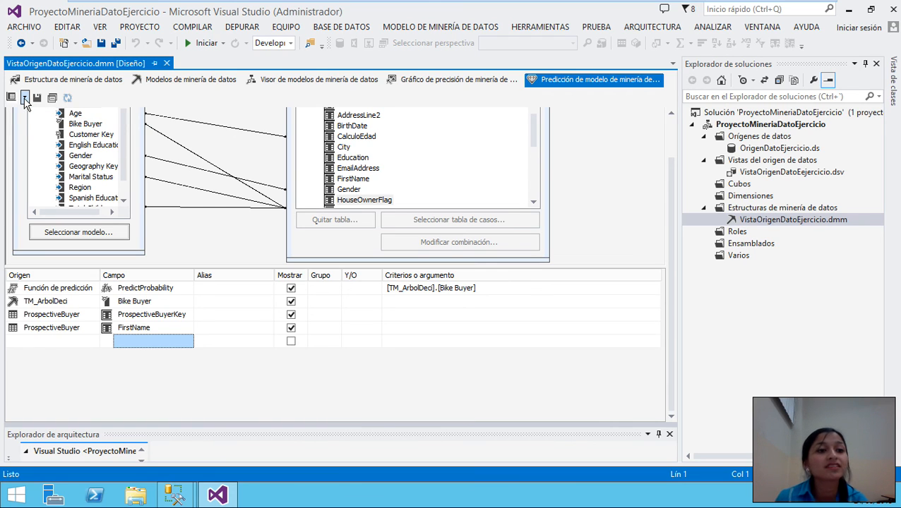
- Switch the prediction designer to the Consulta view to inspect the generated DMX query
{"action": "left_click", "coordinate": [24, 99]}
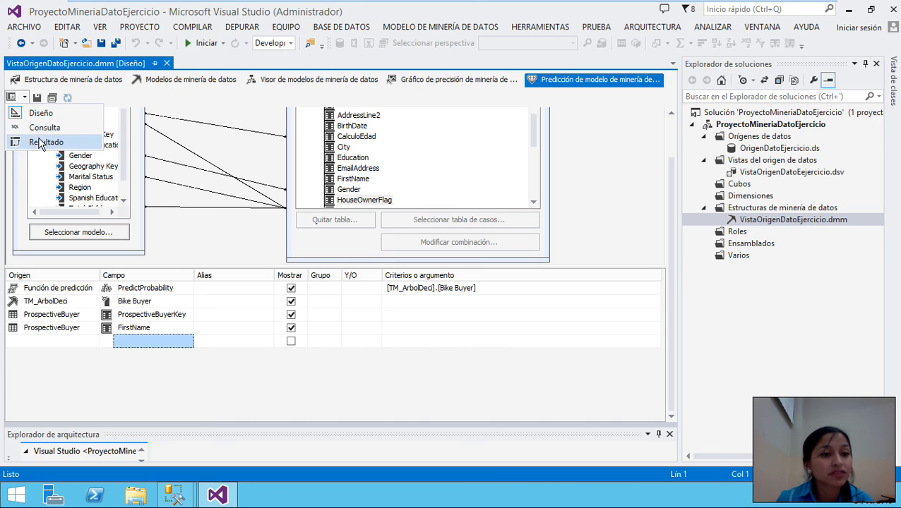
{"action": "left_click", "coordinate": [41, 115]}
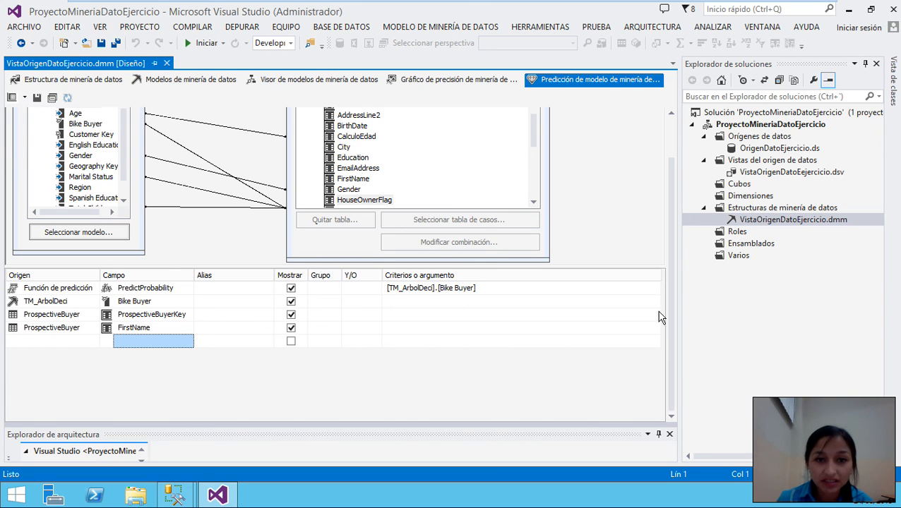
{"action": "left_click", "coordinate": [25, 97]}
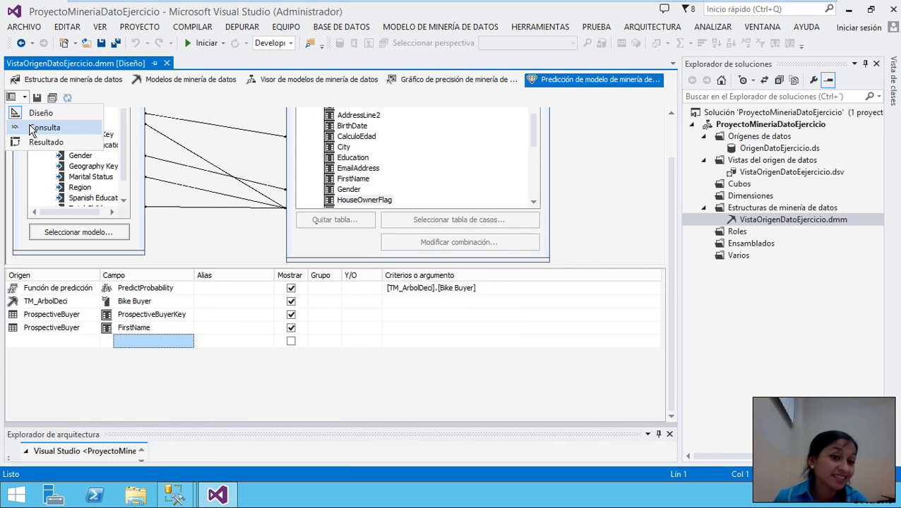
{"action": "left_click", "coordinate": [31, 128]}
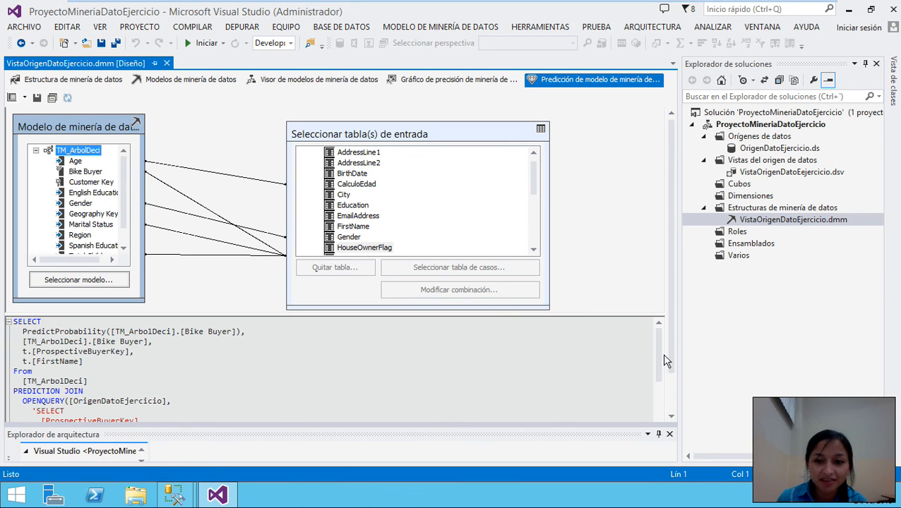
{"action": "left_click_drag", "start_coordinate": [661, 363], "coordinate": [655, 334]}
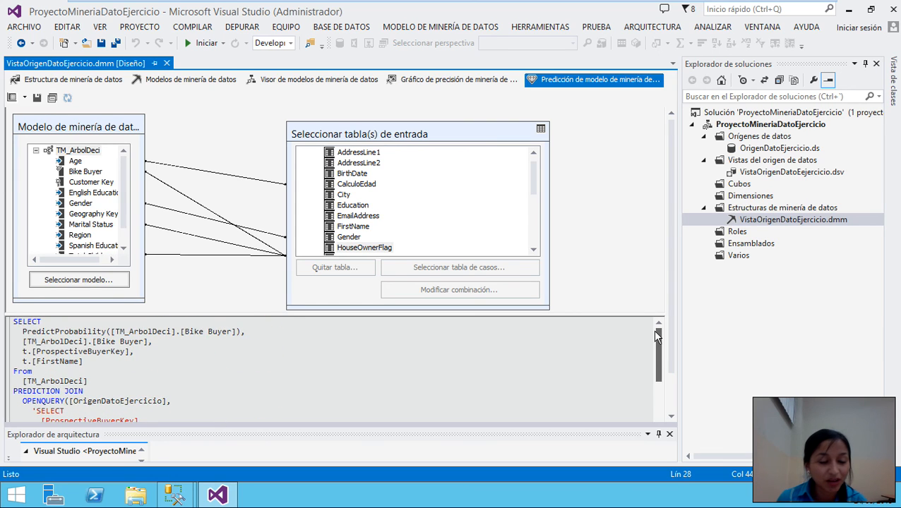
{"action": "left_click_drag", "start_coordinate": [655, 376], "coordinate": [650, 333]}
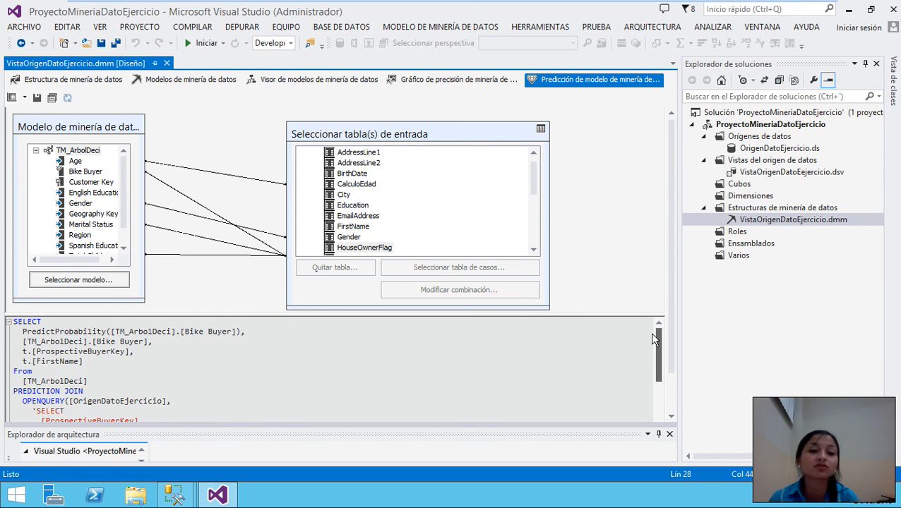
{"action": "scroll", "coordinate": [329, 370], "scroll_direction": "down", "scroll_amount": 9}
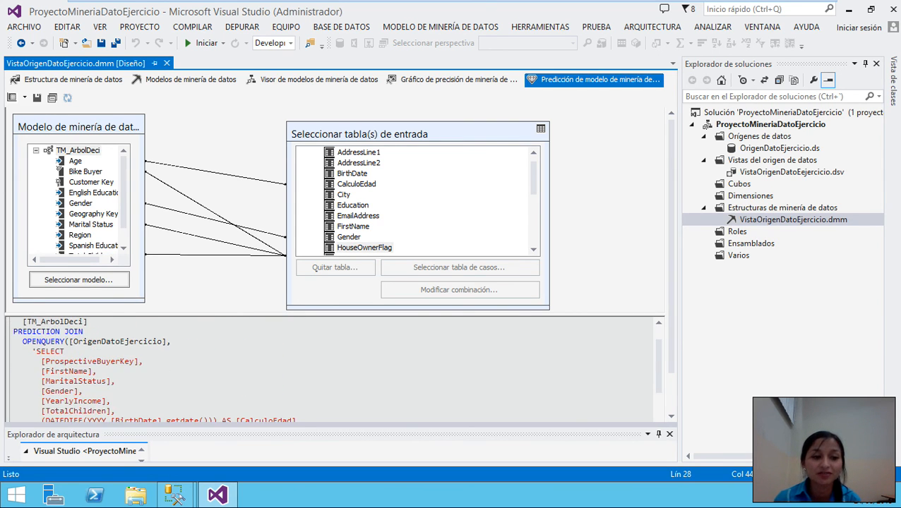
{"action": "scroll", "coordinate": [329, 370], "scroll_direction": "up", "scroll_amount": 9}
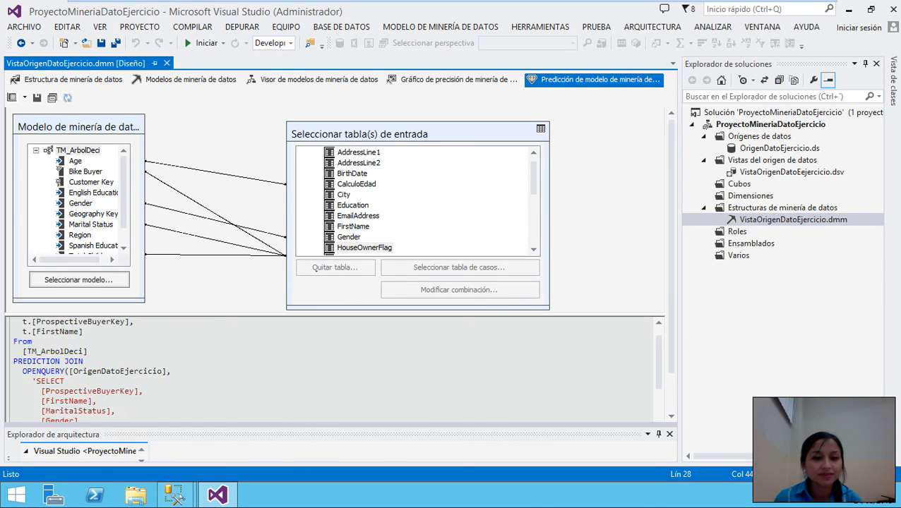
{"action": "left_click", "coordinate": [24, 97]}
- Choose Resultado to run the query and browse its 2059 result rows
{"action": "left_click", "coordinate": [35, 143]}
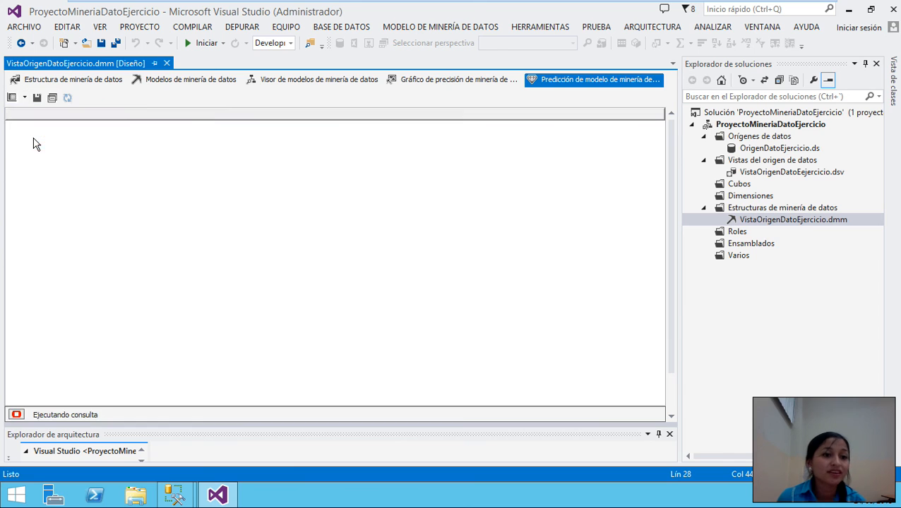
{"action": "scroll", "coordinate": [267, 316], "scroll_direction": "down", "scroll_amount": 5}
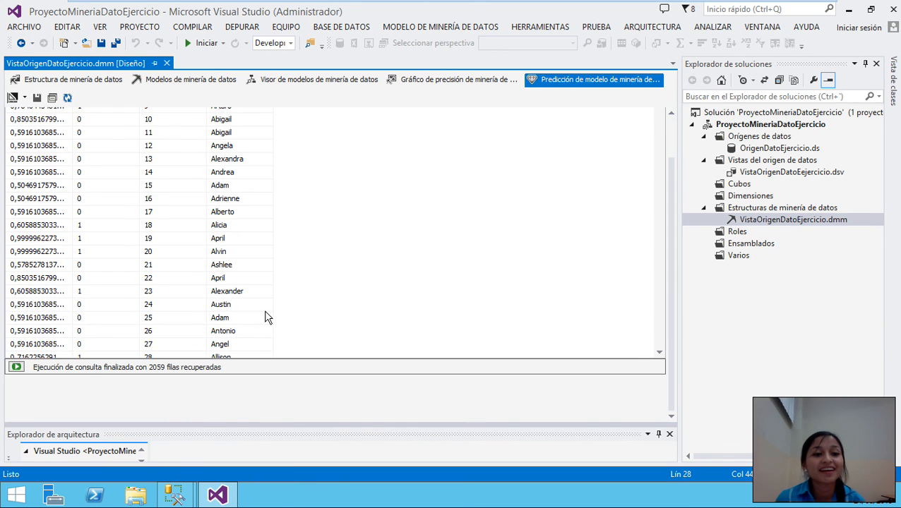
{"action": "scroll", "coordinate": [204, 268], "scroll_direction": "up", "scroll_amount": 3}
{"action": "scroll", "coordinate": [204, 268], "scroll_direction": "up", "scroll_amount": 2}
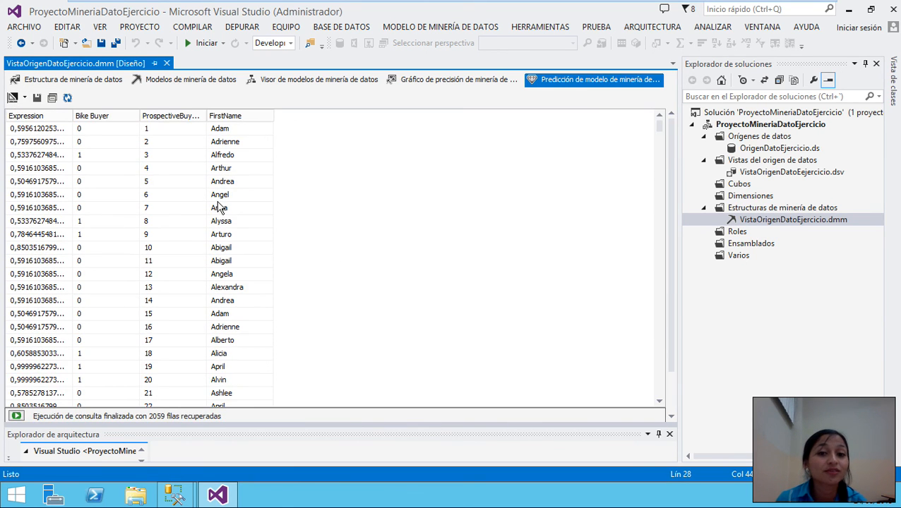
{"action": "scroll", "coordinate": [223, 188], "scroll_direction": "down", "scroll_amount": 1}
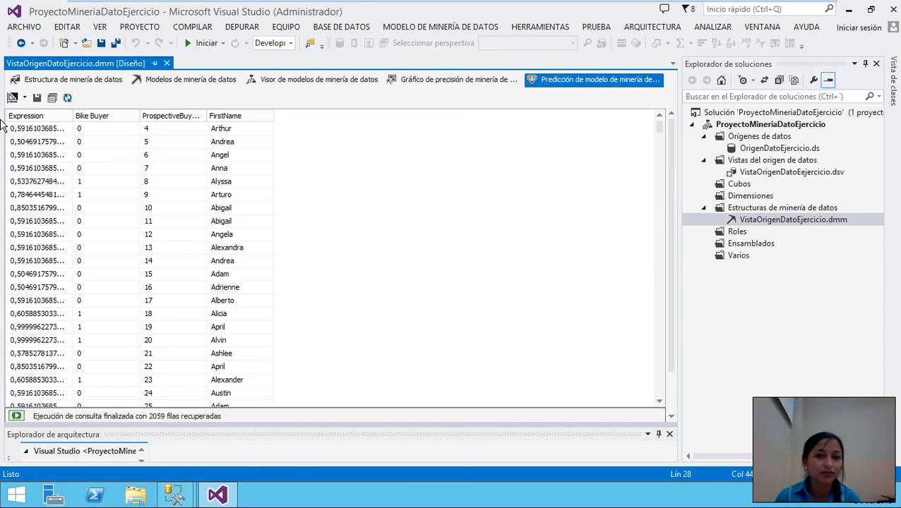